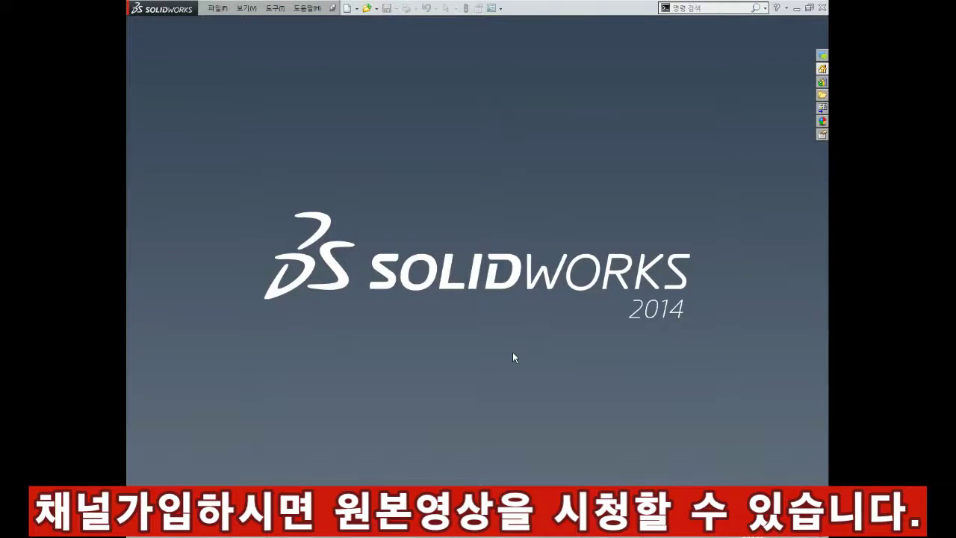
- Create a new SOLIDWORKS part document
left_click(217, 8)
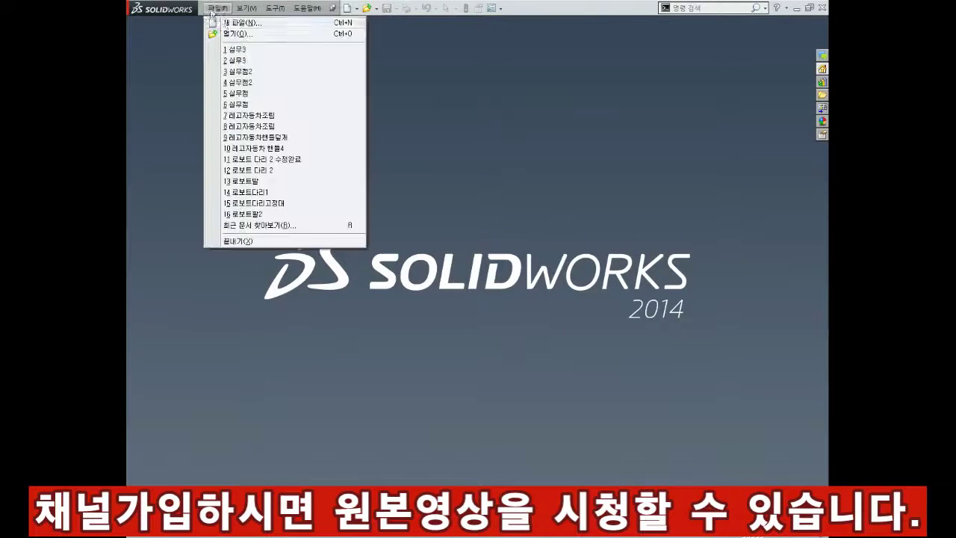
left_click(232, 19)
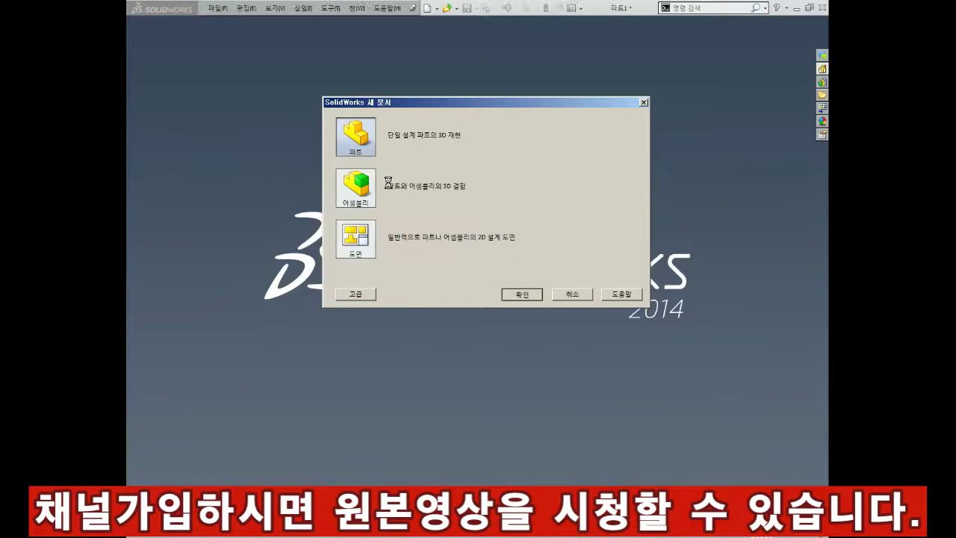
key("Return")
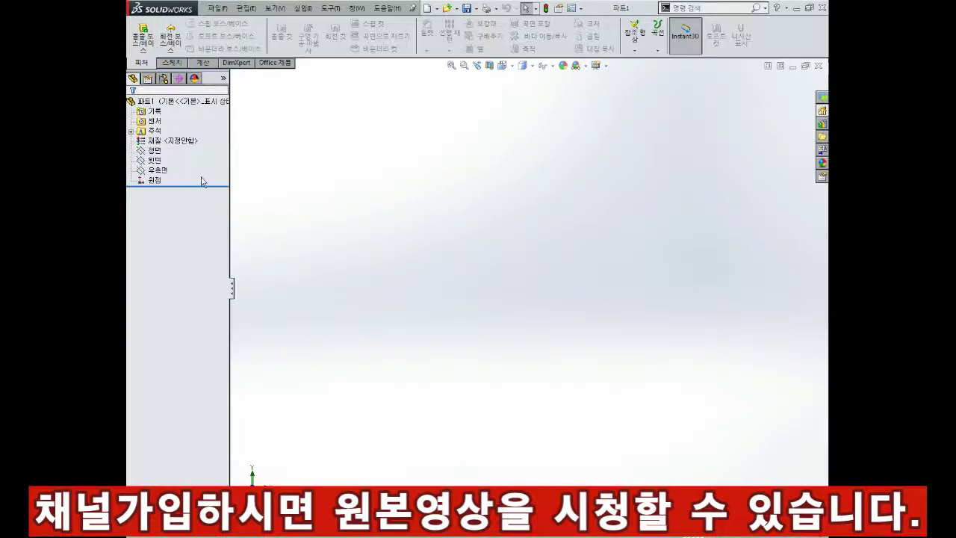
- Sketch a square from the origin on the Top Plane and dimension it 80 × 80 mm
left_click(158, 146)
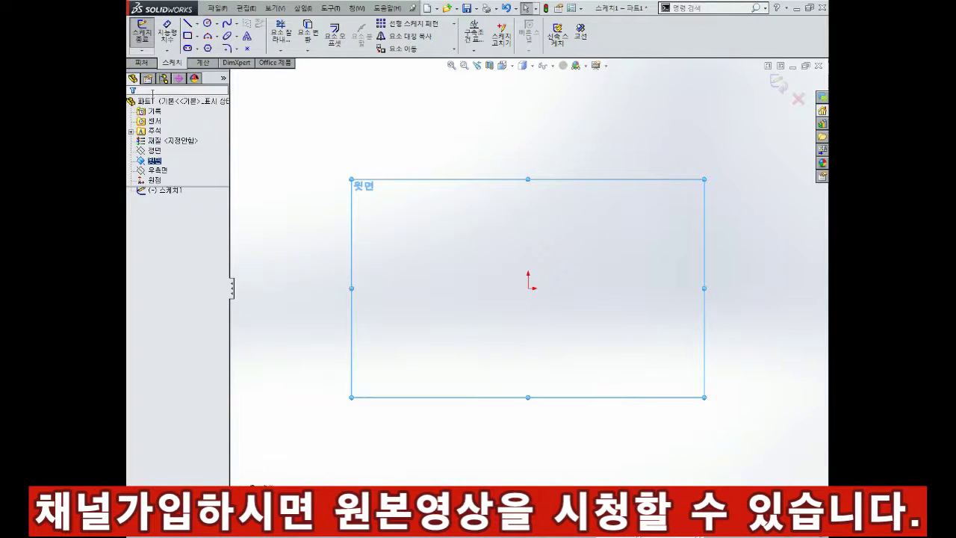
left_click(187, 35)
left_click(528, 289)
left_click(610, 207)
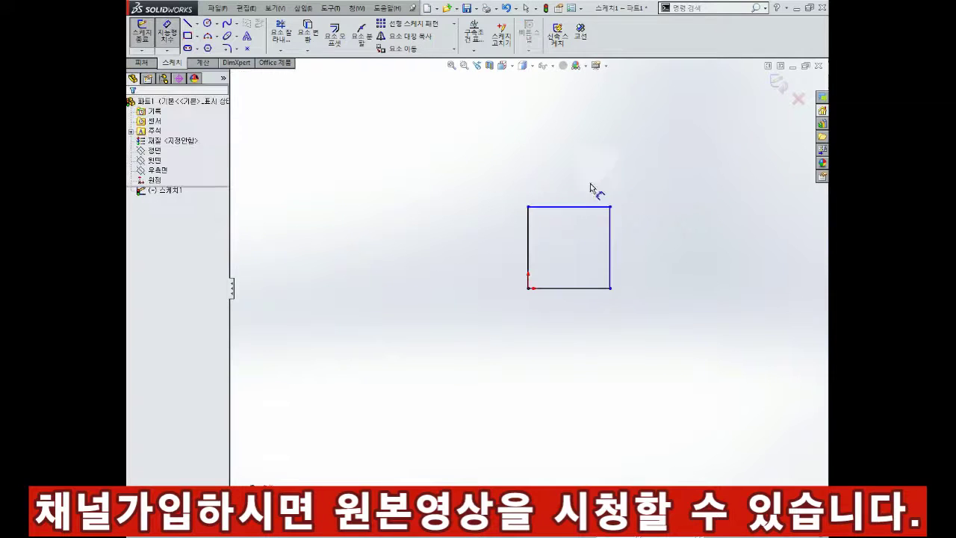
left_click(566, 167)
type("80.00mm")
key("Return")
left_click(527, 252)
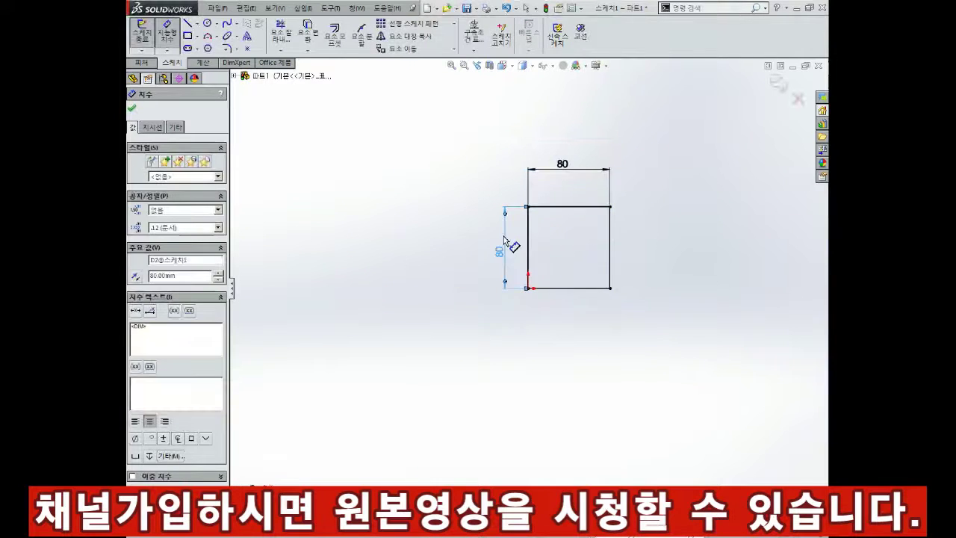
left_click(506, 246)
key("Return")
key("f")
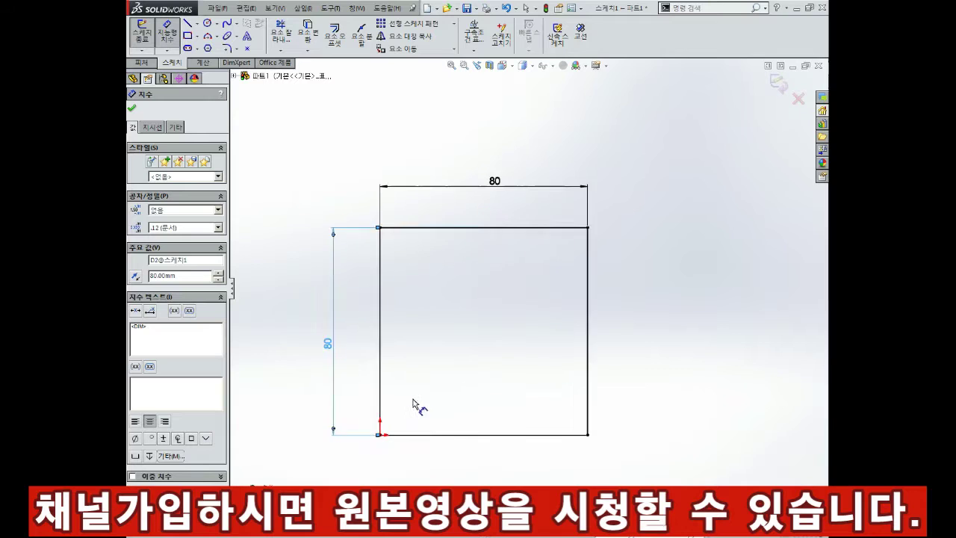
- Extrude the 80 × 80 square 30 mm into a solid block
mouse_move(550, 294)
middle_mouse_down()
mouse_move(523, 319)
mouse_move(717, 172)
middle_mouse_up()
left_click(778, 83)
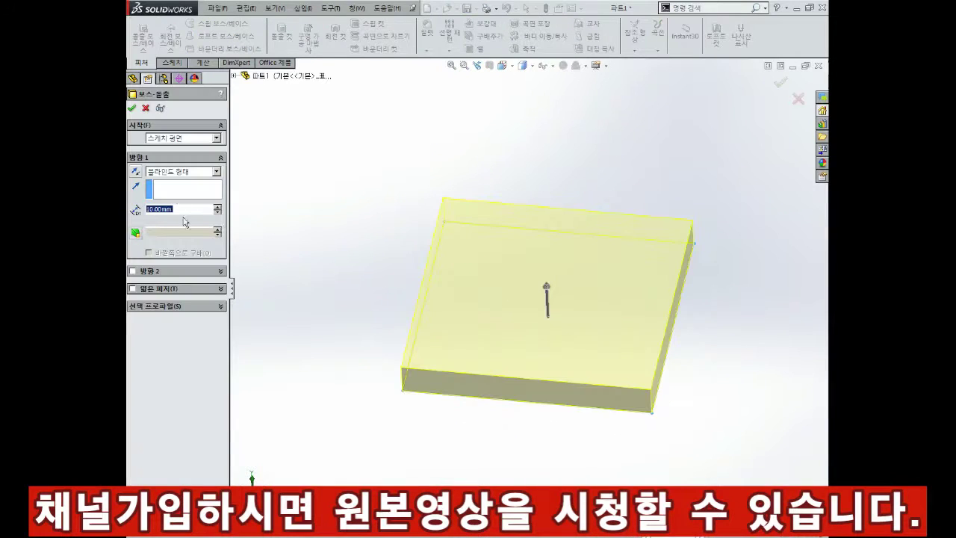
type("0")
key("Return")
left_click(131, 109)
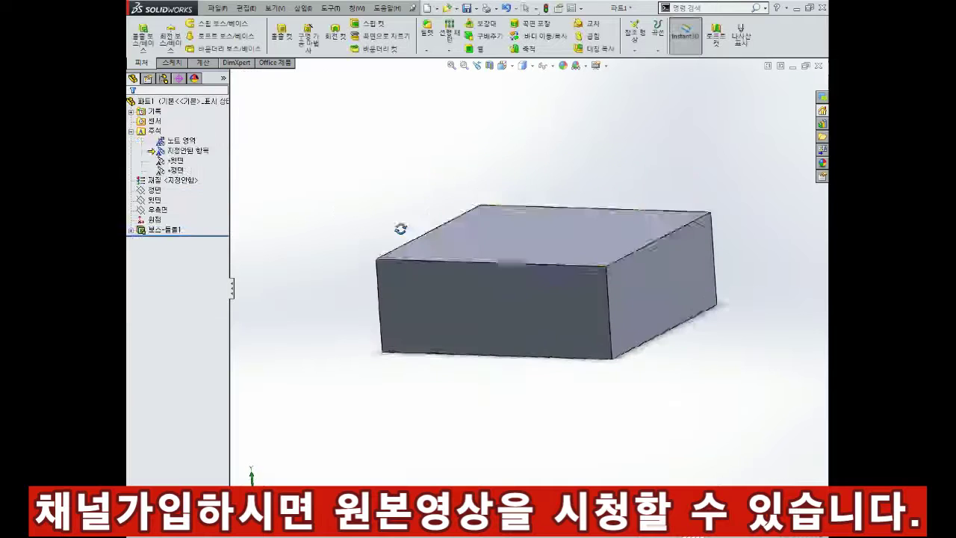
mouse_move(395, 228)
middle_mouse_down()
mouse_move(534, 321)
mouse_move(555, 227)
middle_mouse_up()
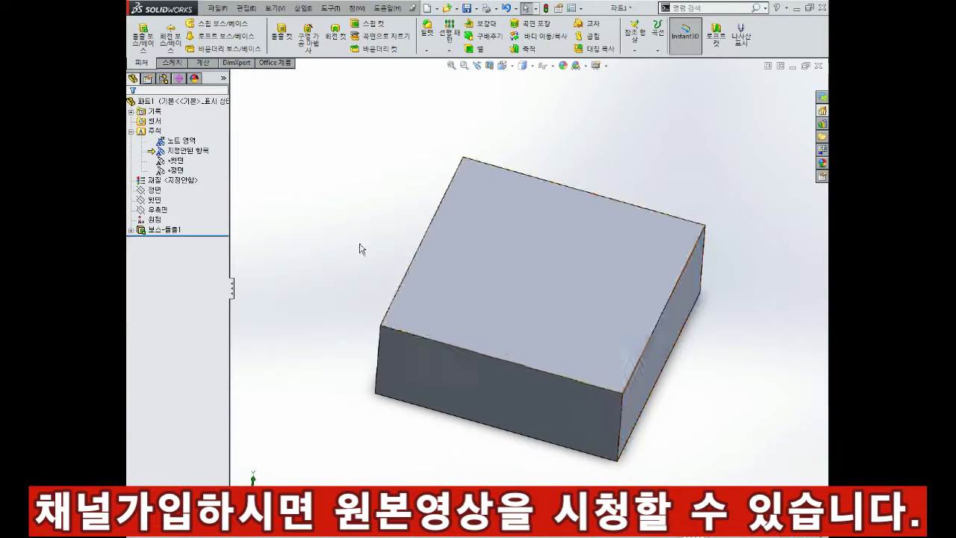
- Draw a closed cross-shaped line outline on the block's top face
left_click(575, 249)
left_click(590, 192)
left_click(188, 24)
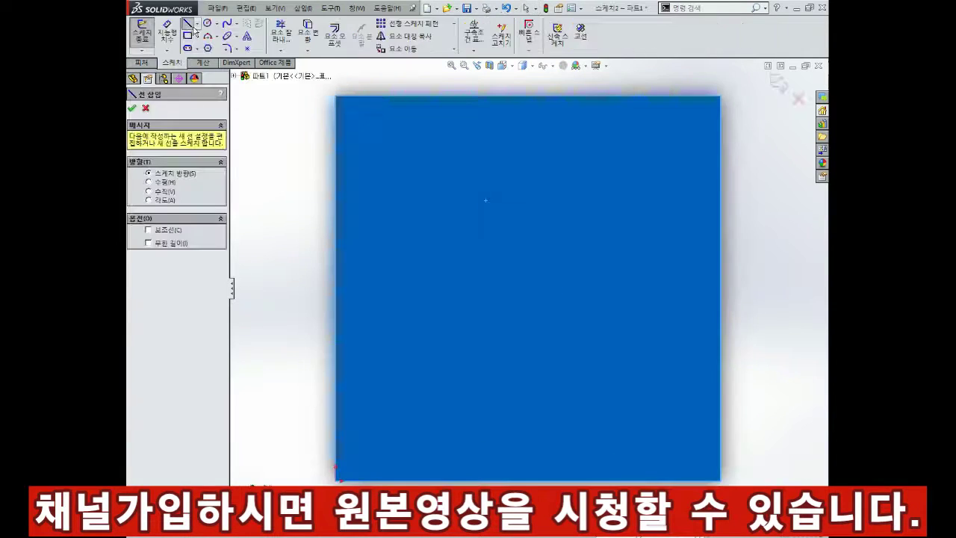
left_click(500, 213)
left_click(499, 160)
left_click(410, 160)
left_click(410, 326)
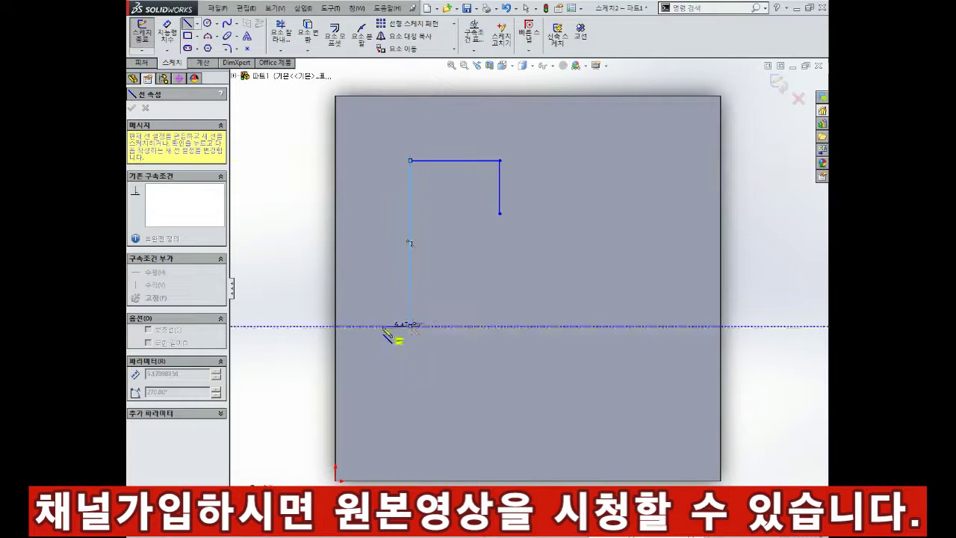
left_click(374, 326)
left_click(373, 405)
left_click(520, 404)
left_click(520, 444)
left_click(596, 444)
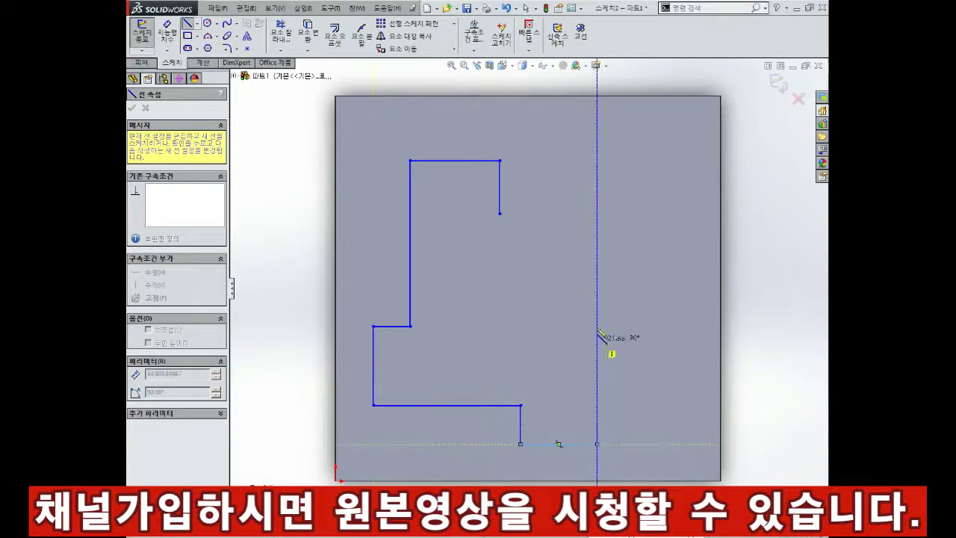
left_click(596, 295)
left_click(661, 296)
left_click(661, 214)
left_click(500, 214)
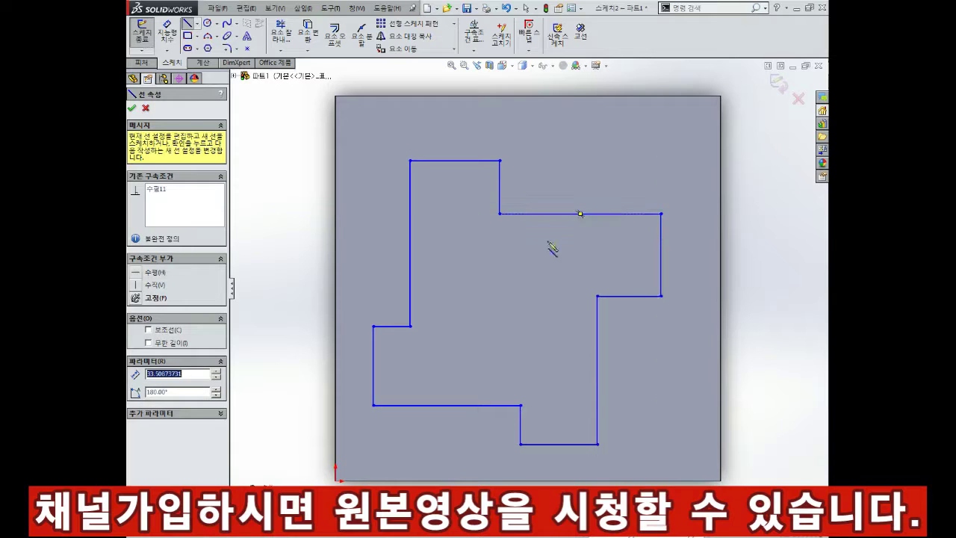
key("Escape")
- Dimension the cross's top and left steps as 20, 12, 20 and 12 mm
right_click_drag(494, 311, 491, 212)
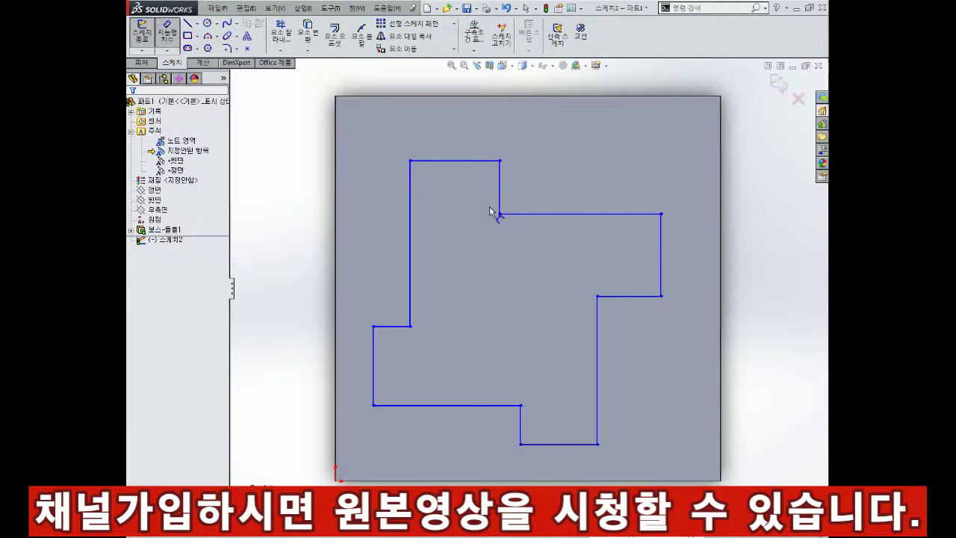
left_click(564, 215)
left_click(567, 176)
type("20")
left_click(441, 159)
left_click(441, 135)
type("12.00mm")
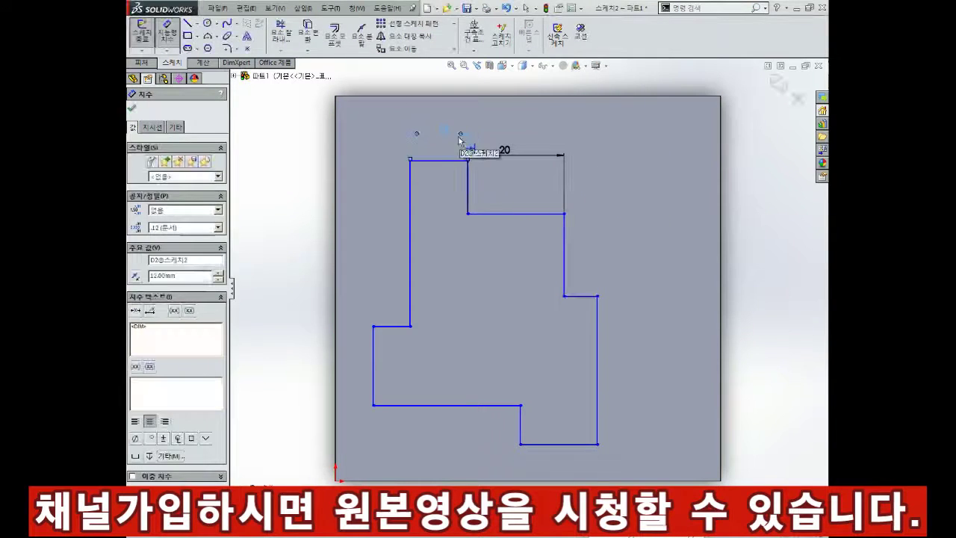
left_click(410, 246)
left_click(383, 246)
type("20")
left_click(372, 366)
left_click(350, 359)
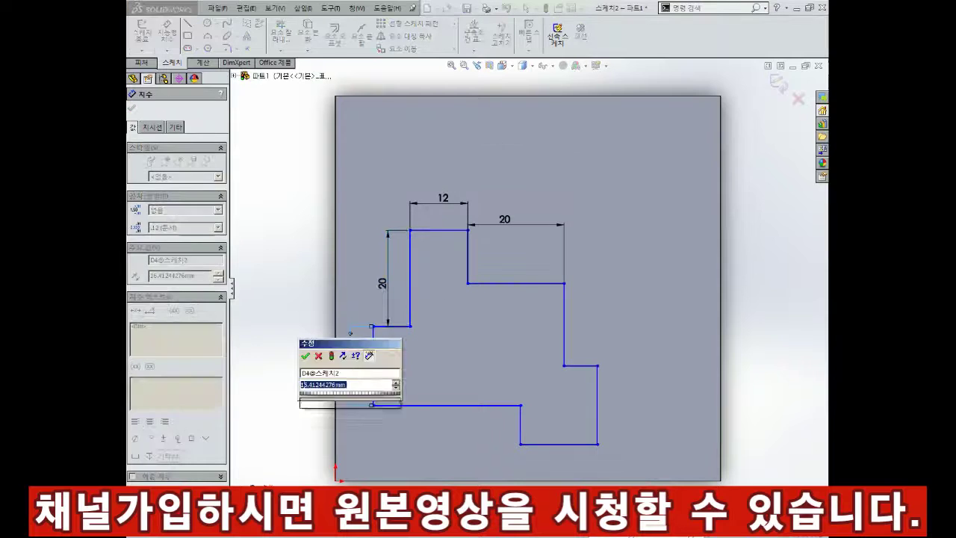
type("12.00mm")
- Dimension the cross's bottom and right steps as 20, 12, 20 and 12 mm
left_click(507, 385)
left_click(419, 422)
type("20")
key("Return")
left_click(515, 423)
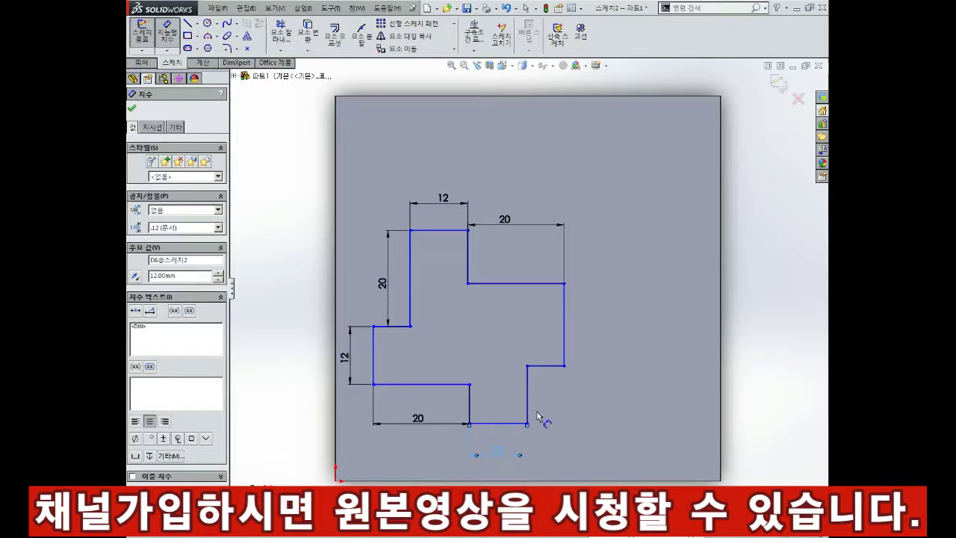
left_click(498, 452)
key("Return")
left_click(527, 395)
left_click(619, 385)
type("20")
key("Return")
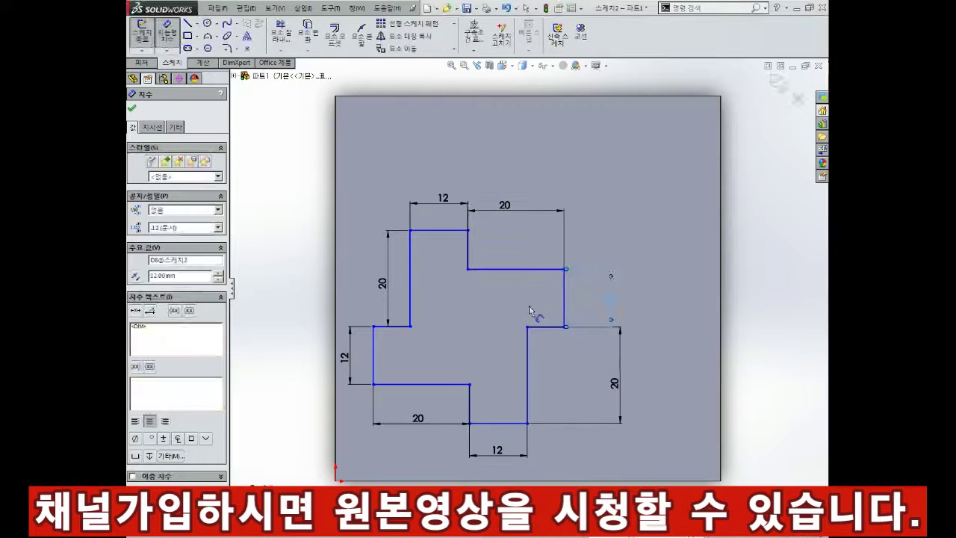
left_click(611, 298)
key("Escape")
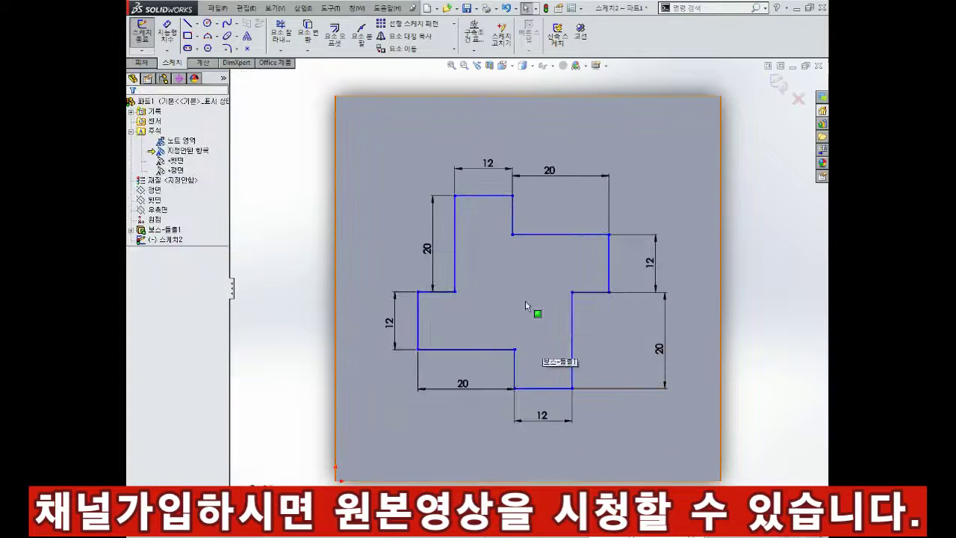
- Add vertical and horizontal centerlines across the top face
left_click(187, 23)
left_click(528, 95)
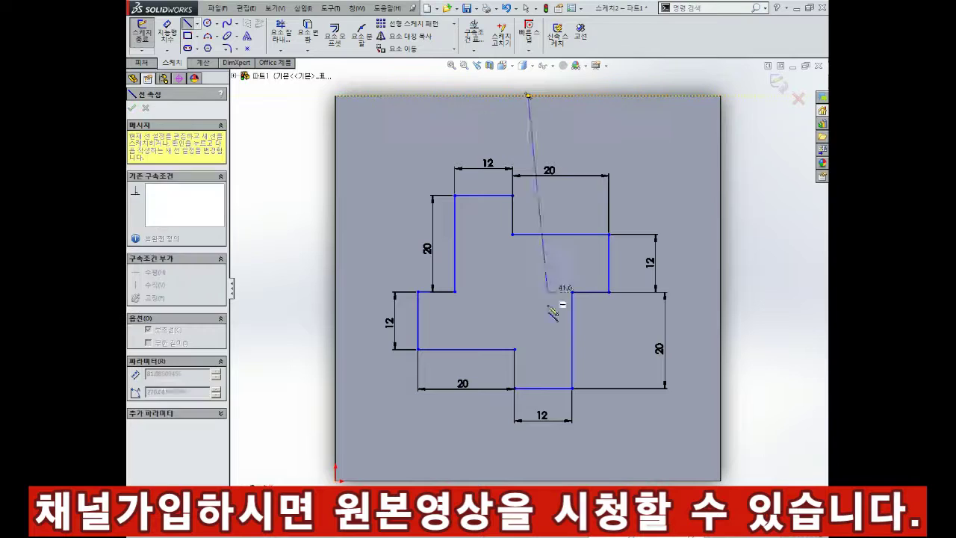
double_click(529, 480)
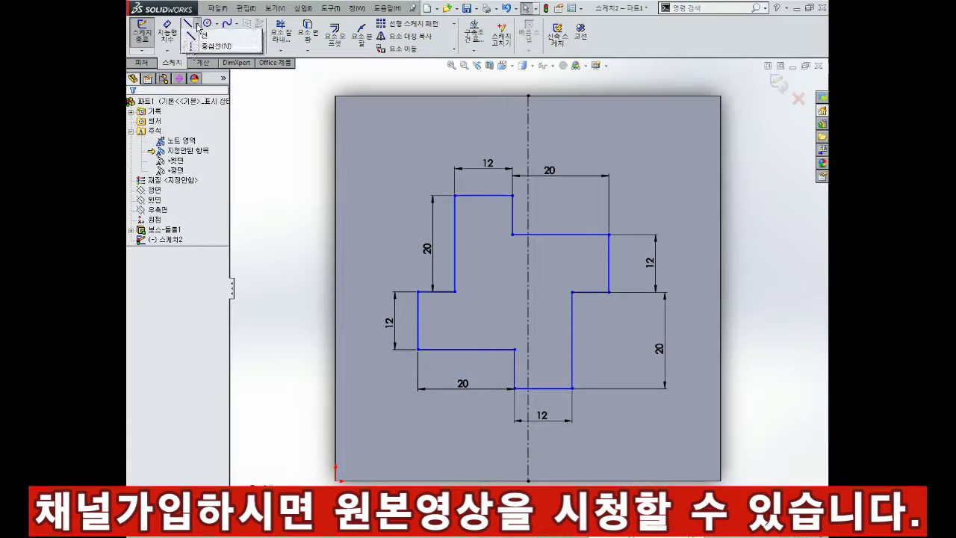
left_click(336, 291)
double_click(720, 290)
- Delete a stray vertical segment and align a cross corner with the centerline
scroll(459, 305, "down", 3)
left_click(448, 288)
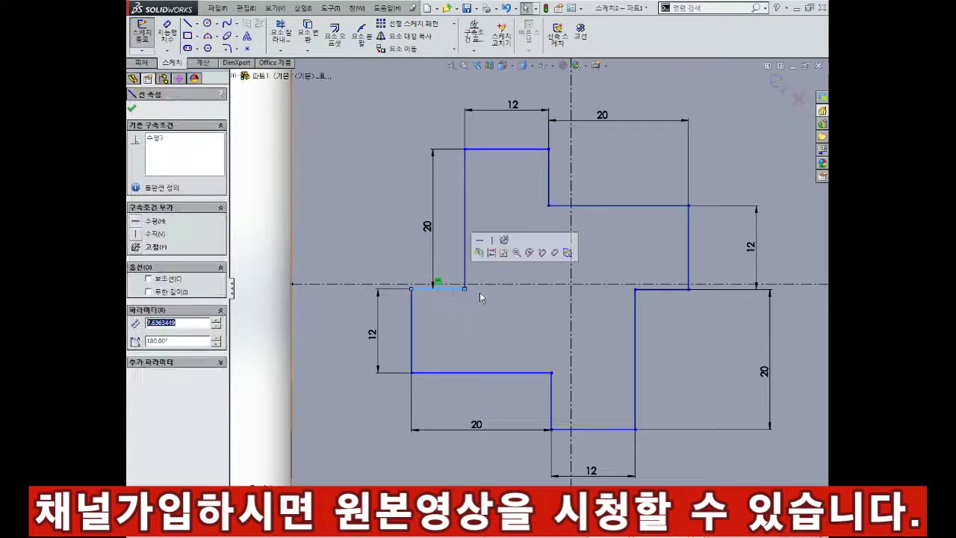
left_click(539, 227)
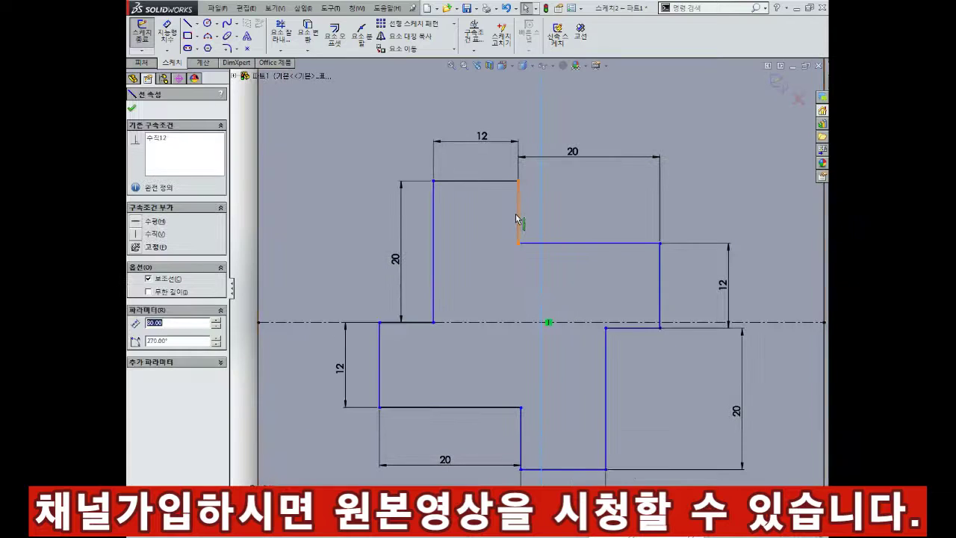
key("Delete")
scroll(512, 310, "up", 3)
left_click(603, 266)
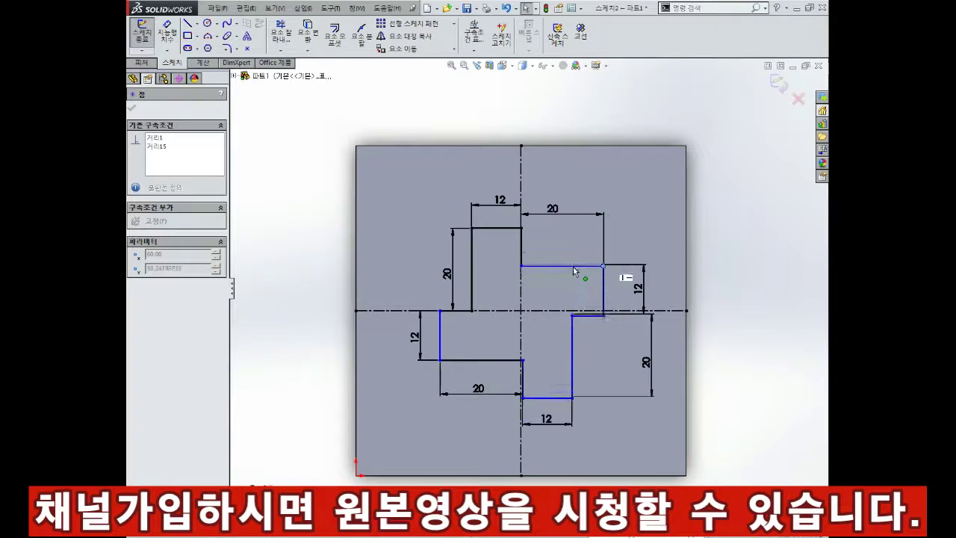
scroll(523, 313, "down", 2)
left_click(509, 351)
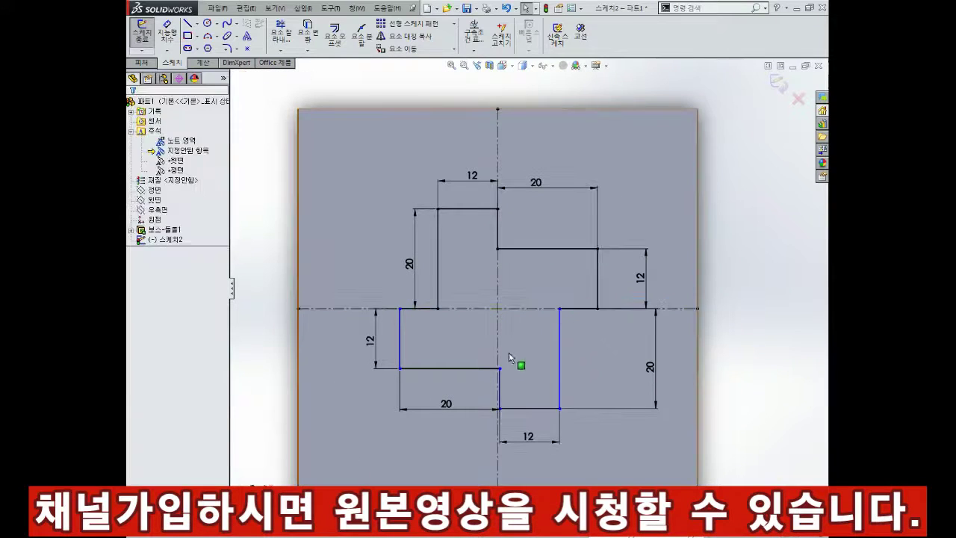
- Move the left and bottom 20 mm dimensions clear of the outline
left_click(535, 181)
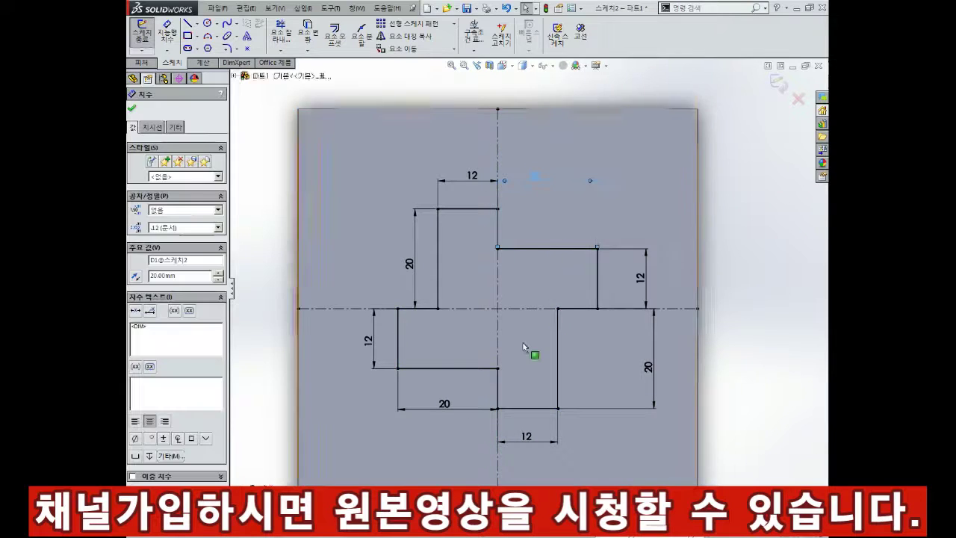
scroll(523, 348, "down", 1)
left_click_drag(387, 244, 337, 254)
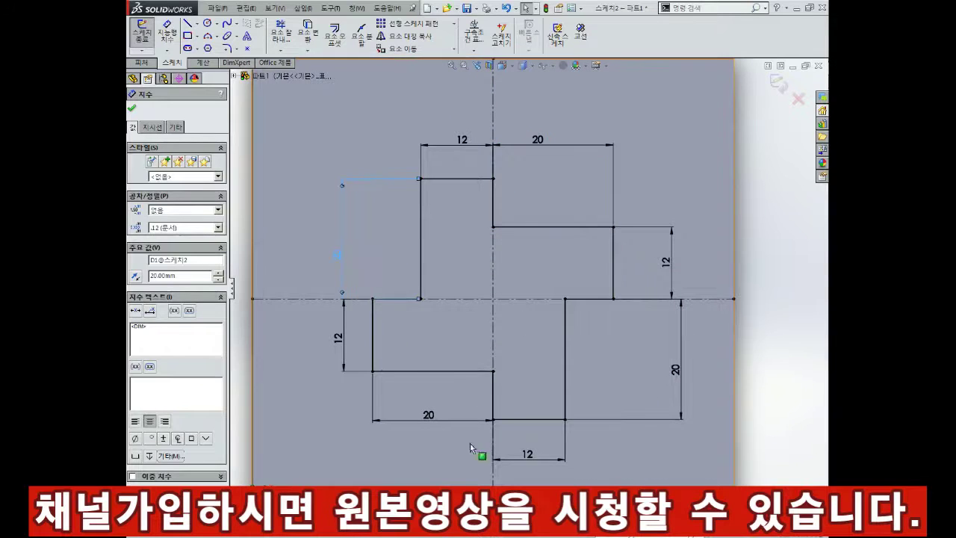
left_click_drag(428, 415, 419, 452)
left_click(704, 377)
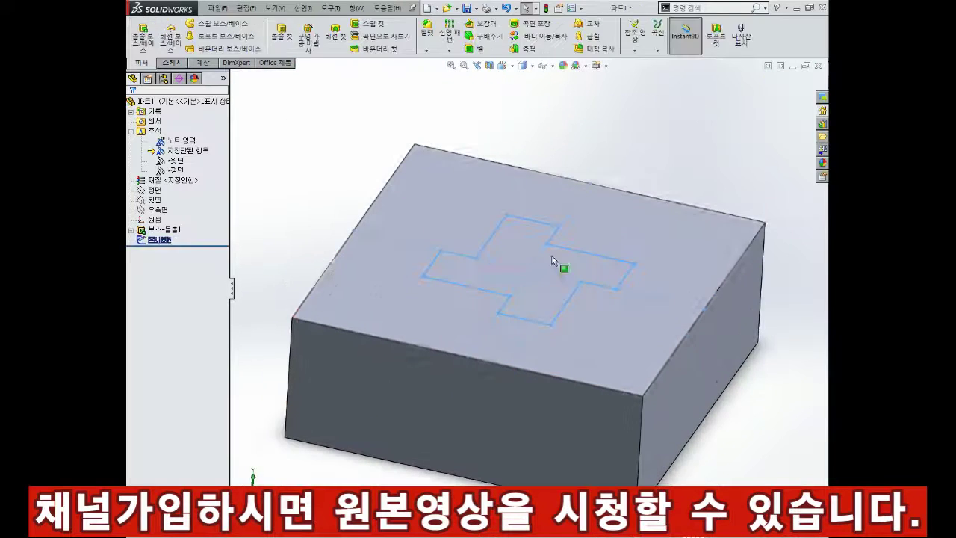
- Cut the cross sketch into the block as a shallow pocket
left_click(307, 45)
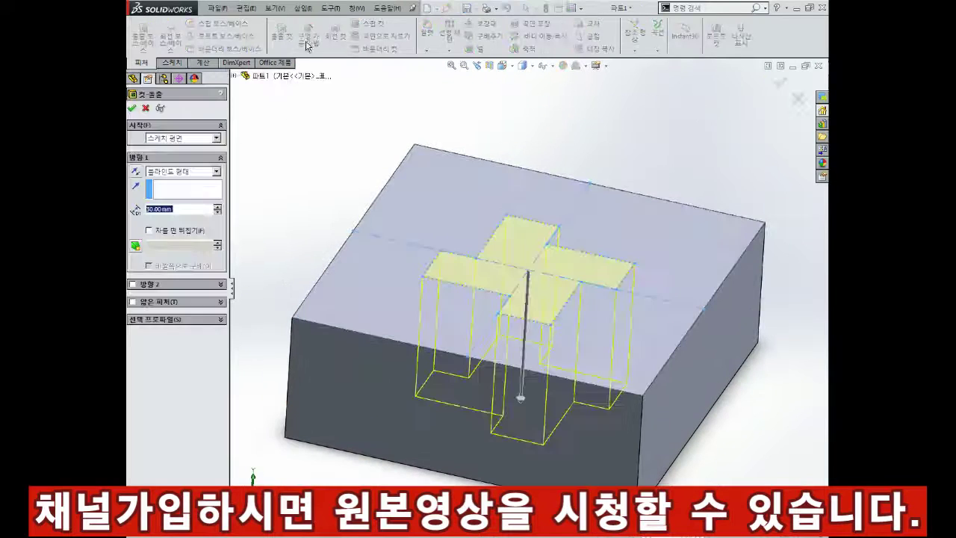
type("1")
key("Return")
scroll(582, 310, "down", 3)
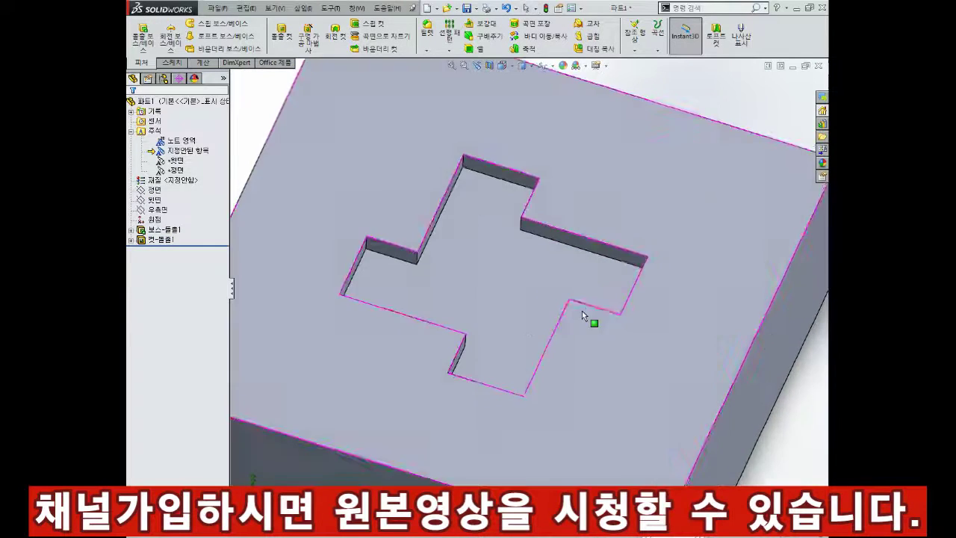
scroll(658, 289, "down", 2)
scroll(671, 304, "up", 3)
scroll(568, 292, "down", 3)
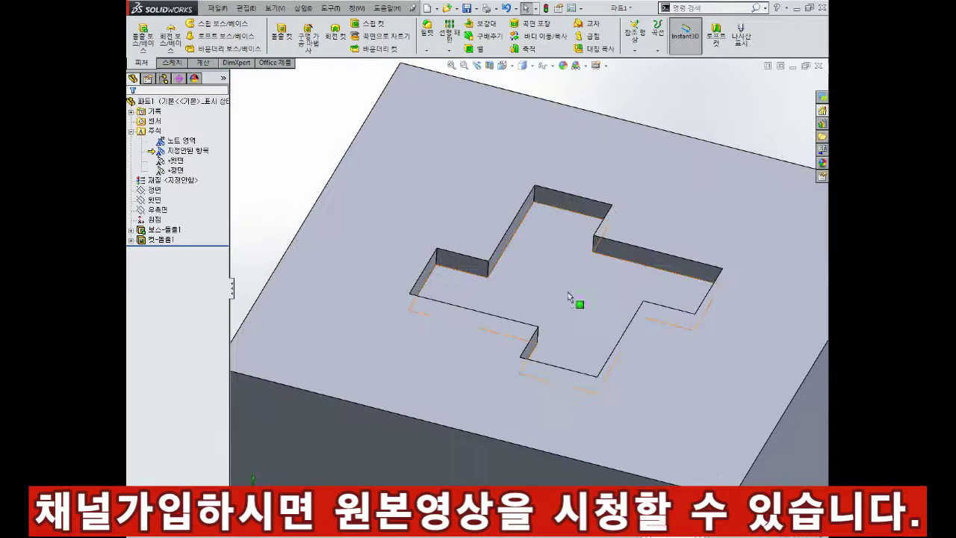
- Sketch a circle at the centre of the pocket floor
left_click(578, 306)
left_click(597, 244)
left_click(207, 23)
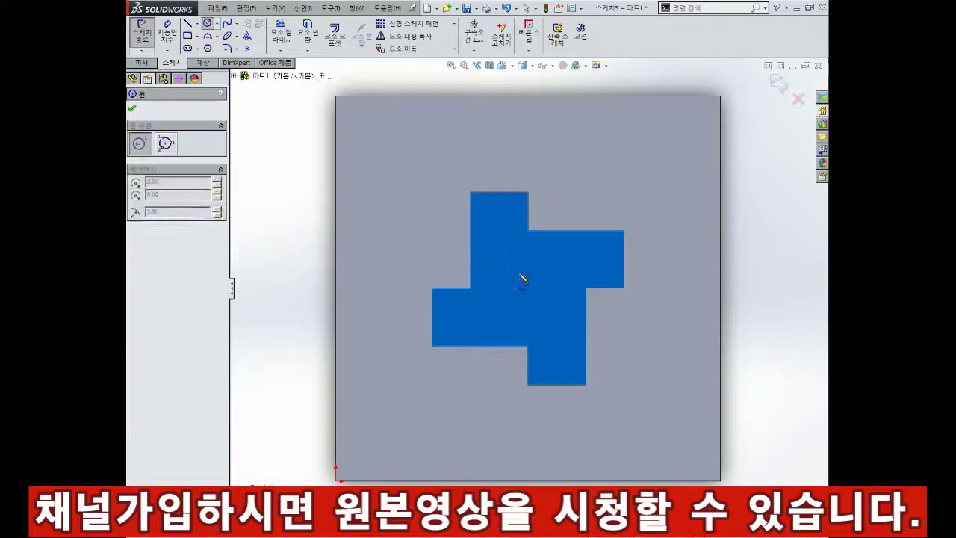
left_click_drag(524, 288, 548, 311)
key("Escape")
- Dimension the circle Ø15, located by 12 mm horizontal and vertical dimensions
left_click(550, 267)
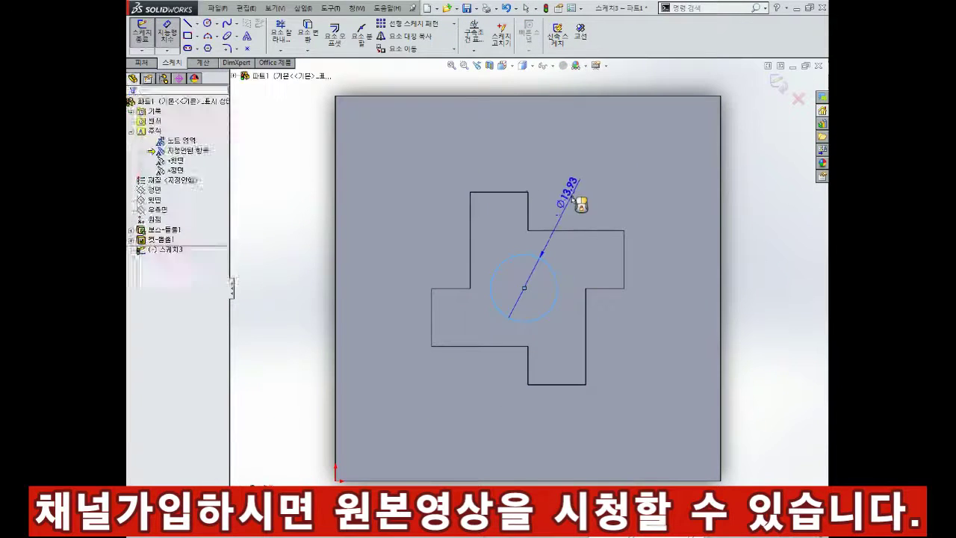
left_click(570, 195)
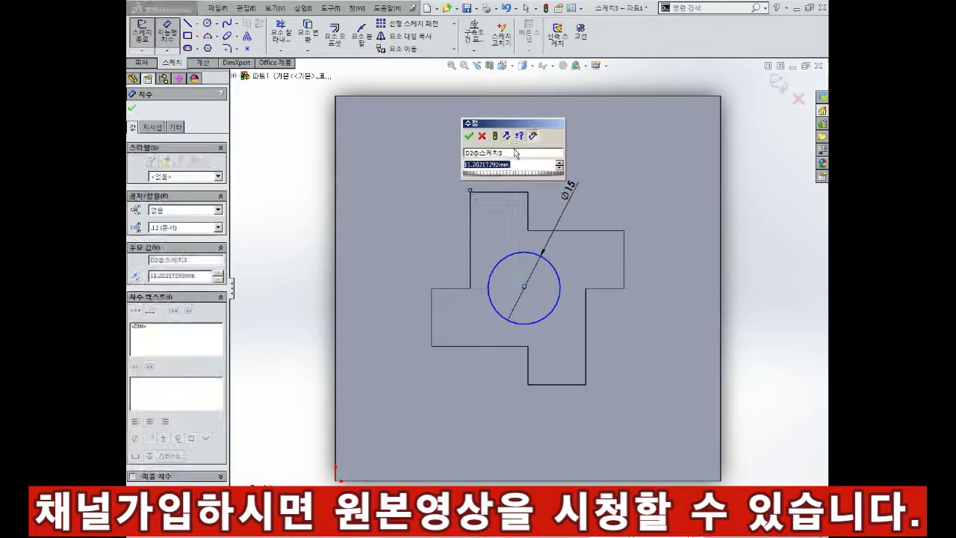
key("Return")
left_click(527, 286)
left_click(469, 191)
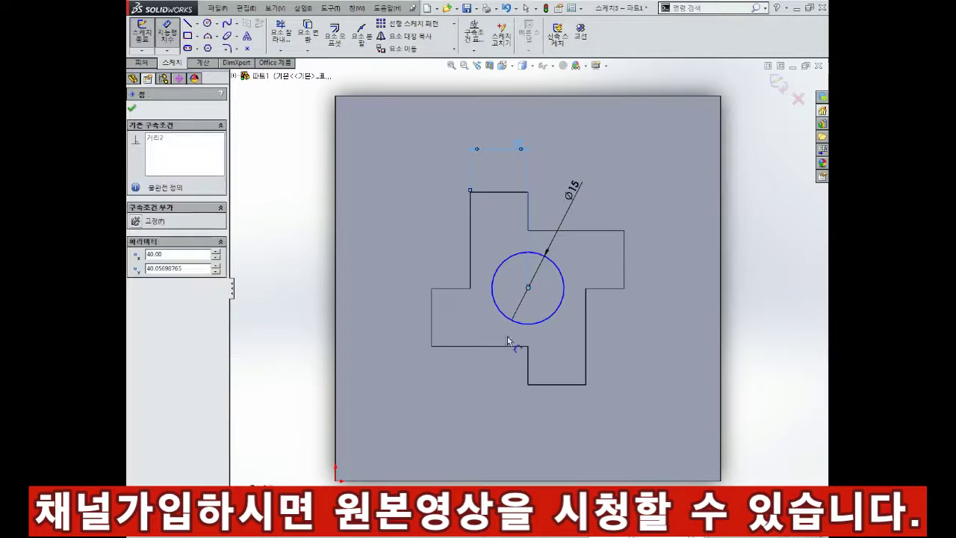
left_click(430, 317)
left_click(382, 317)
key("Return")
key("Escape")
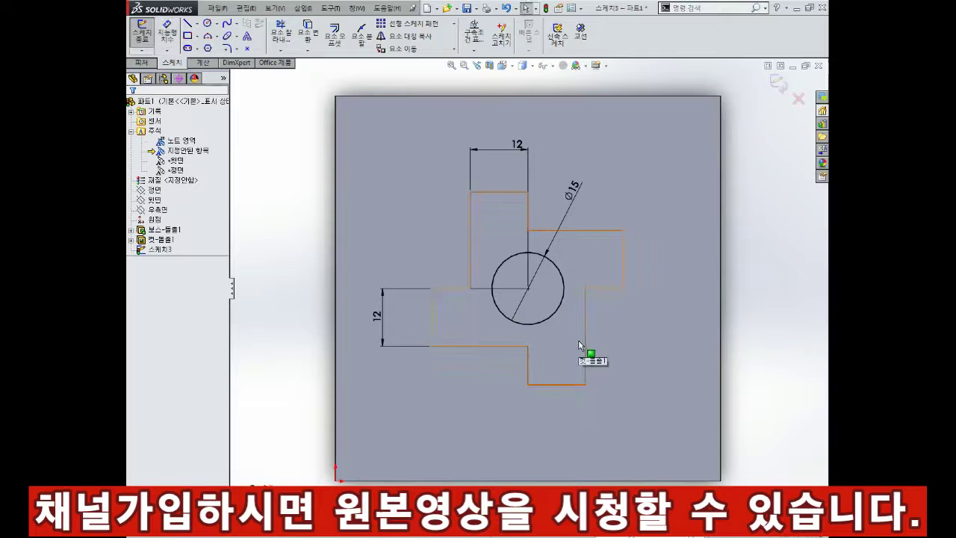
left_click(142, 33)
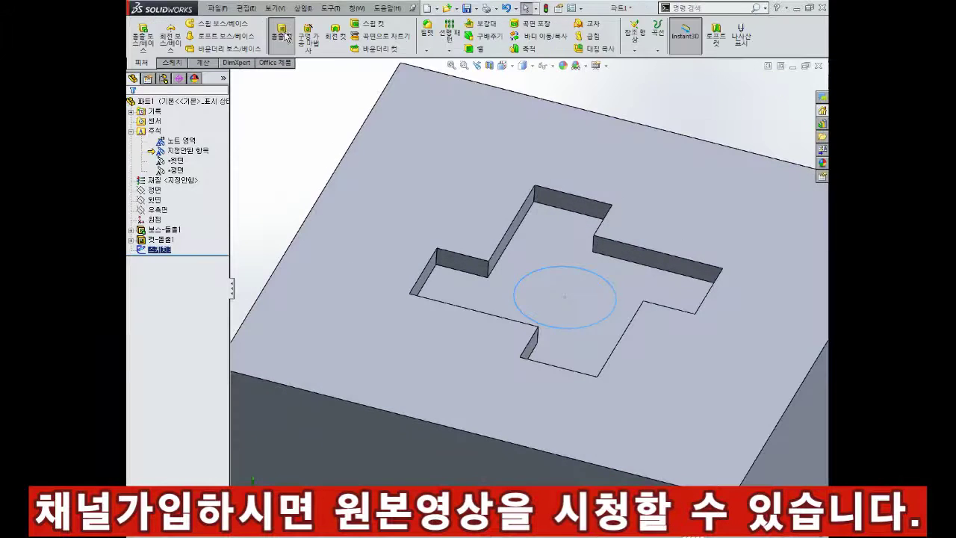
- Cut the Ø15 circle into the pocket floor as a hole
left_click(286, 37)
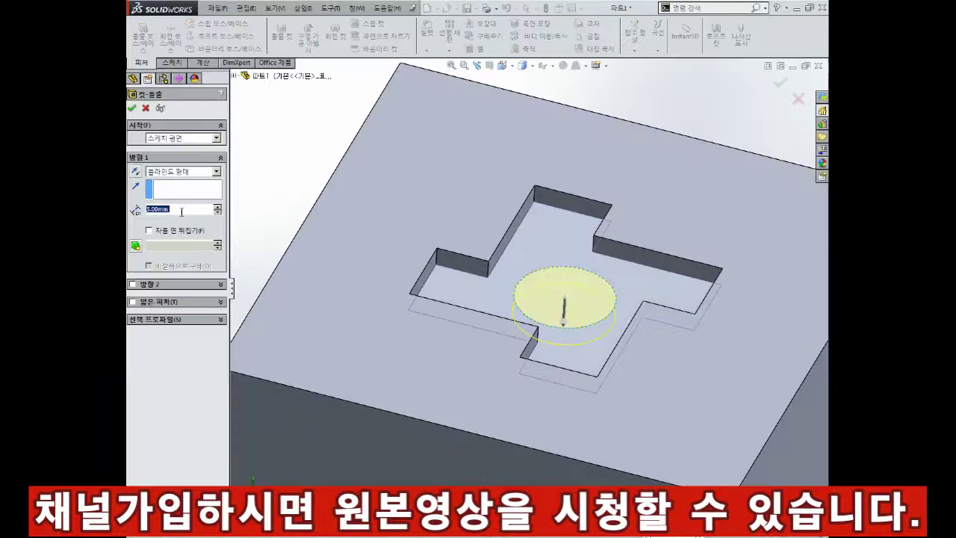
left_click(132, 109)
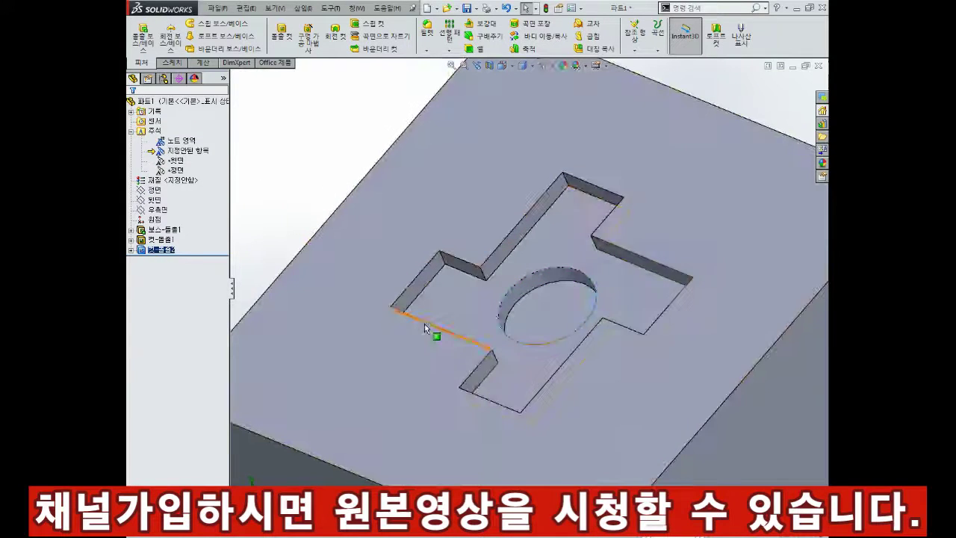
left_click(609, 218)
left_click(550, 307)
key("ctrl+8")
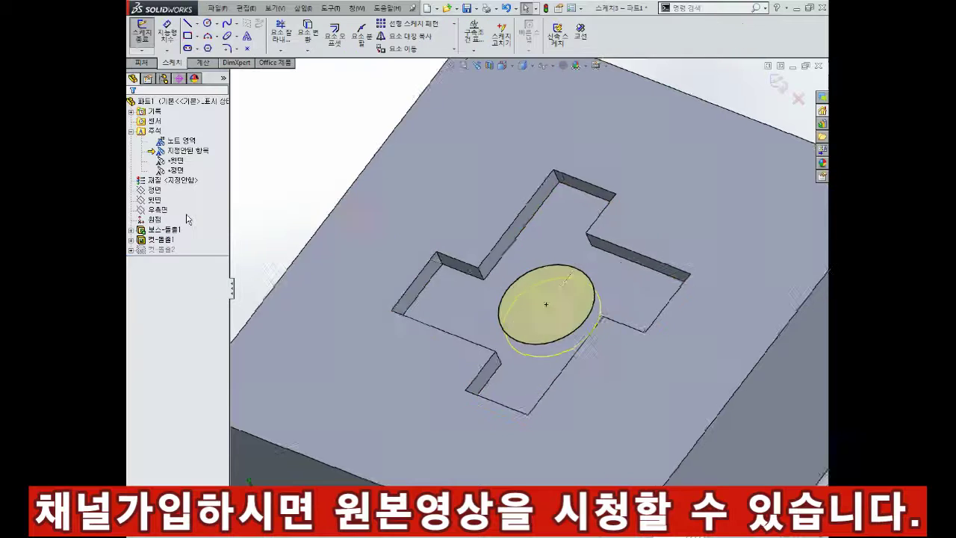
middle_click_drag(590, 269, 602, 226)
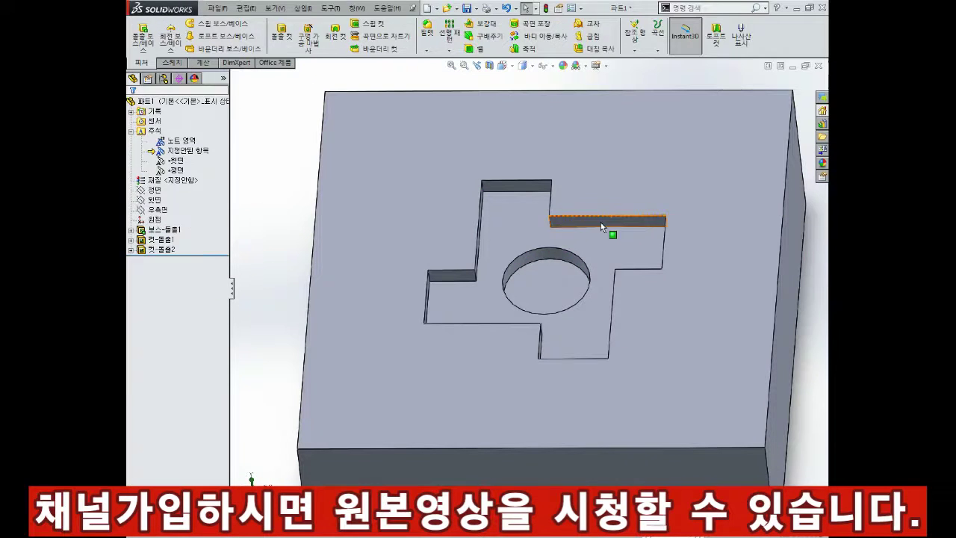
left_click(428, 31)
scroll(479, 209, "down", 4)
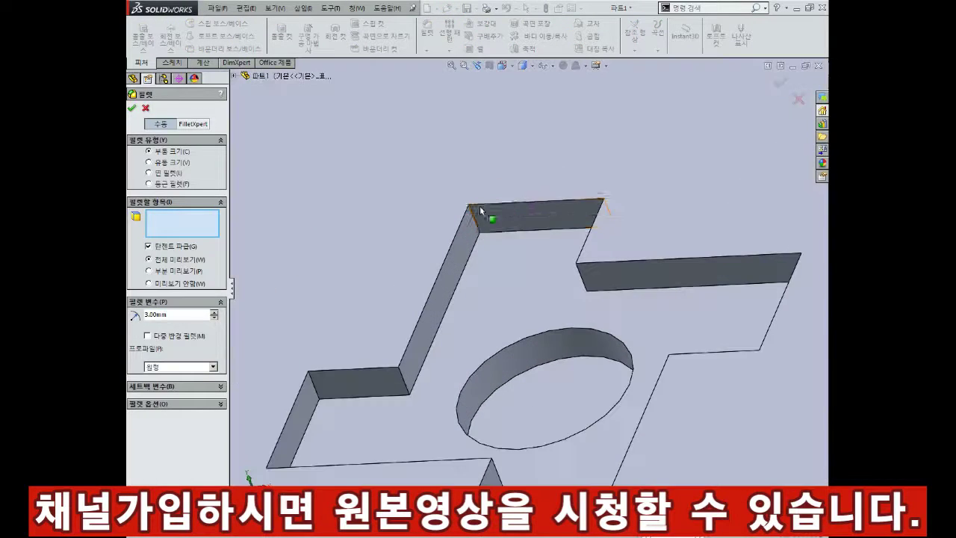
- Round all the cross pocket's vertical corner edges with a 3 mm fillet
left_click(521, 235)
left_click(606, 220)
left_click(643, 286)
middle_click_drag(647, 288, 702, 300)
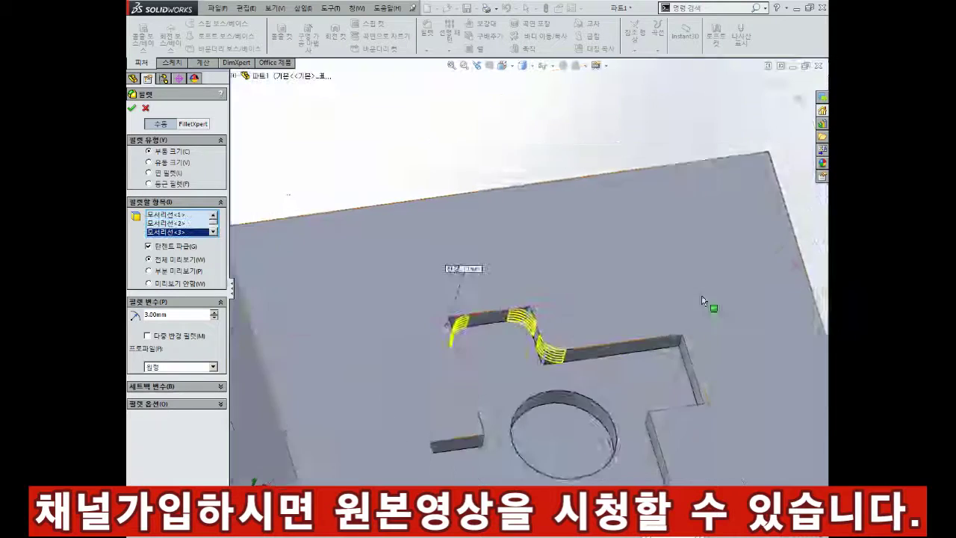
middle_click_drag(634, 371, 544, 337)
left_click(510, 382)
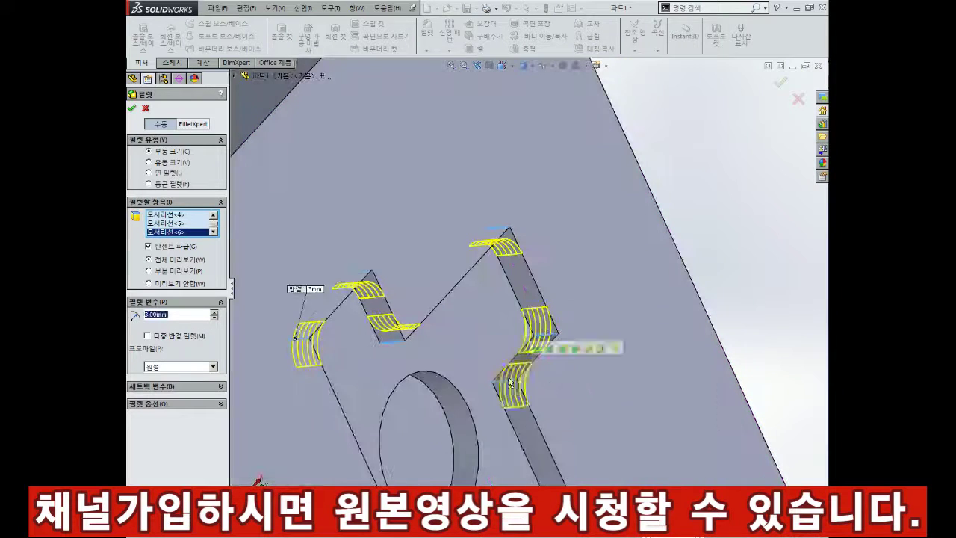
mouse_move(510, 382)
middle_mouse_down()
mouse_move(587, 373)
mouse_move(508, 448)
middle_mouse_up()
left_click(587, 373)
left_click(508, 448)
left_click(420, 395)
mouse_move(421, 395)
middle_mouse_down()
mouse_move(493, 351)
mouse_move(416, 260)
mouse_move(324, 226)
middle_mouse_up()
left_click(416, 260)
left_click(325, 227)
left_click(388, 127)
middle_click_drag(388, 128, 247, 479)
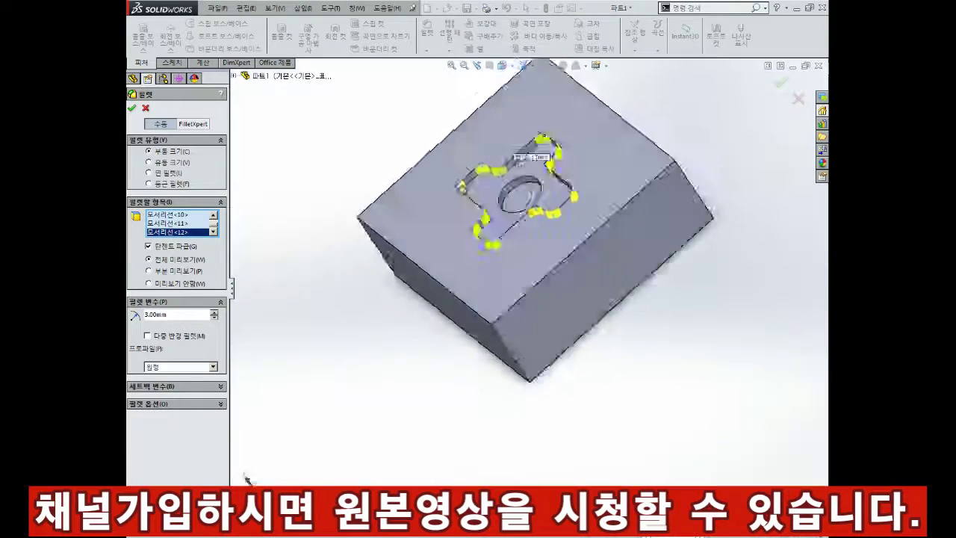
key("ctrl+7")
left_click(131, 108)
scroll(441, 173, "down", 3)
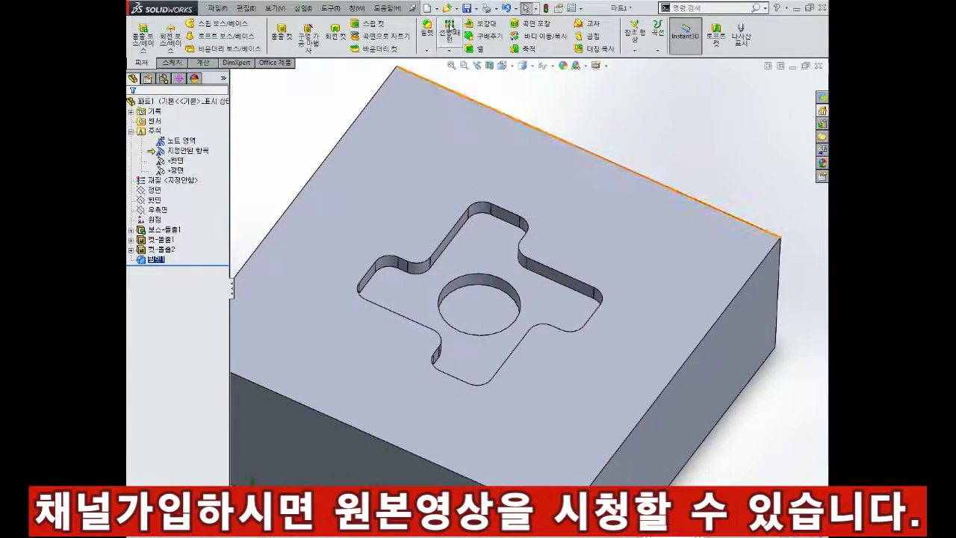
- Add a second 3 mm fillet on the pocket's edge loops
left_click(427, 33)
left_click(504, 226)
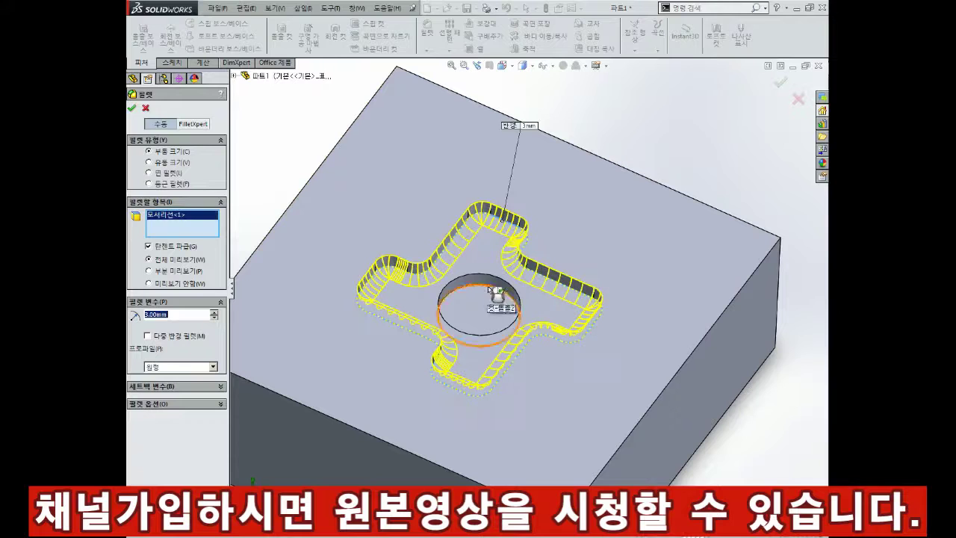
left_click(132, 107)
mouse_move(587, 207)
middle_mouse_down()
mouse_move(489, 253)
mouse_move(575, 302)
middle_mouse_up()
scroll(788, 337, "up", 3)
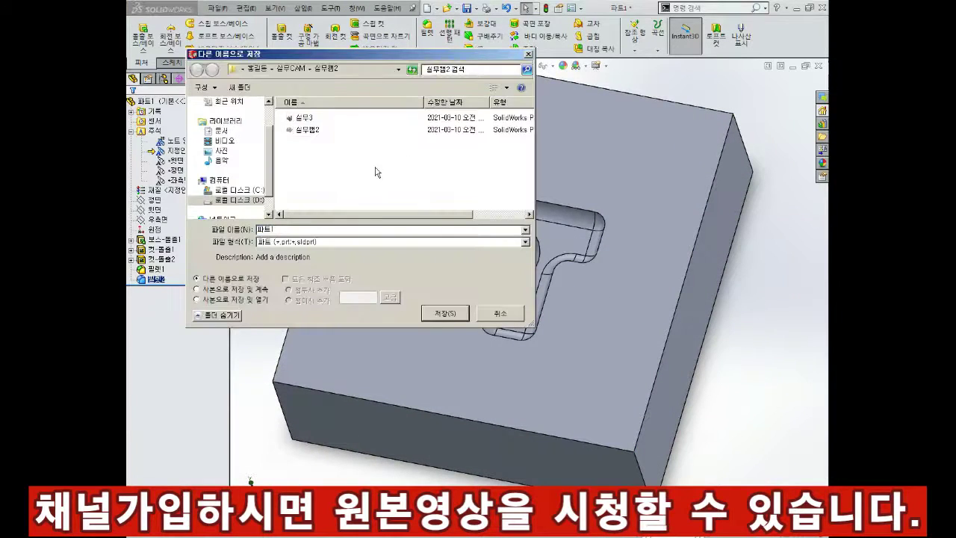
- Create a new folder named 실무캠3 and save the part inside it as 실무캠3
right_click(309, 159)
left_click(334, 167)
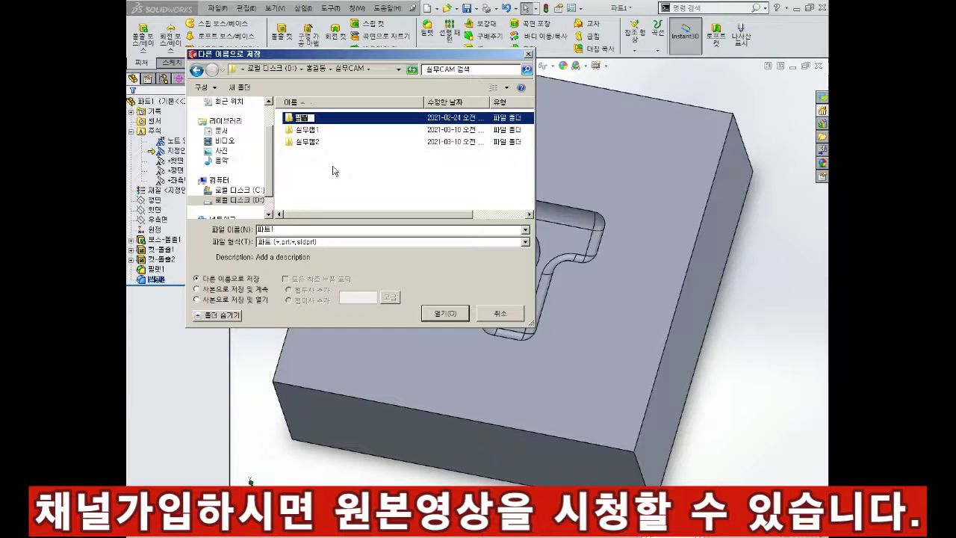
type("실무캠3")
key("Return")
key("Return")
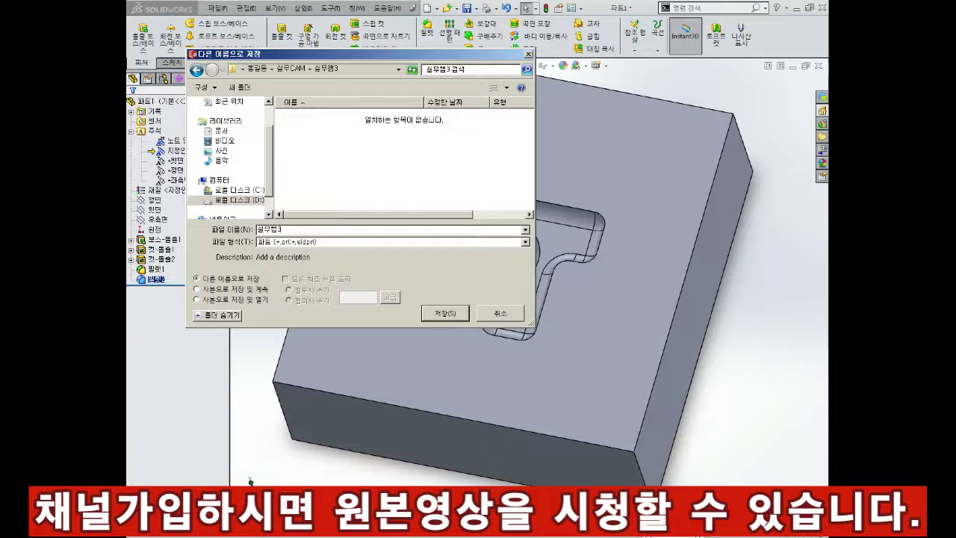
key("Return")
- Export the part as a STEP AP203 file, including all bodies
middle_click_drag(297, 223, 306, 254)
left_click(218, 8)
left_click(254, 100)
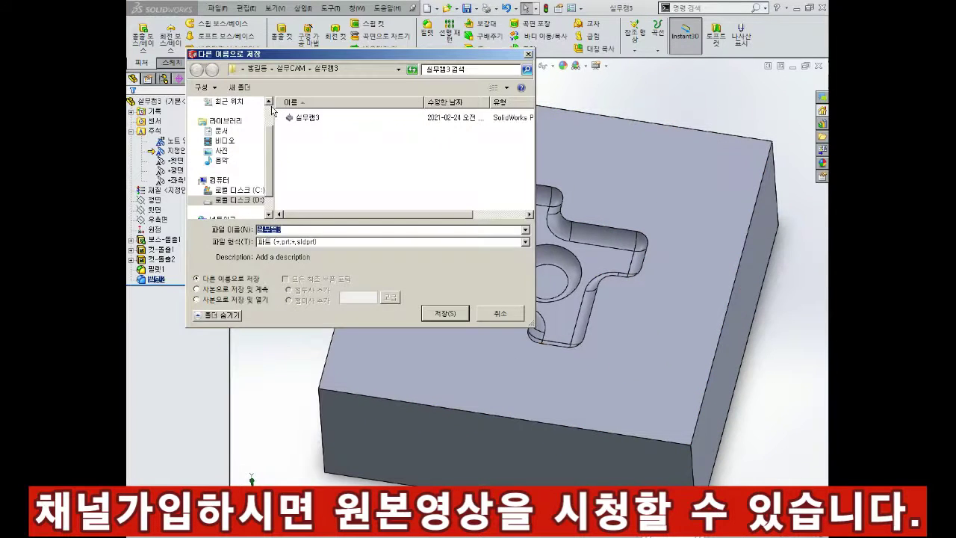
left_click(295, 244)
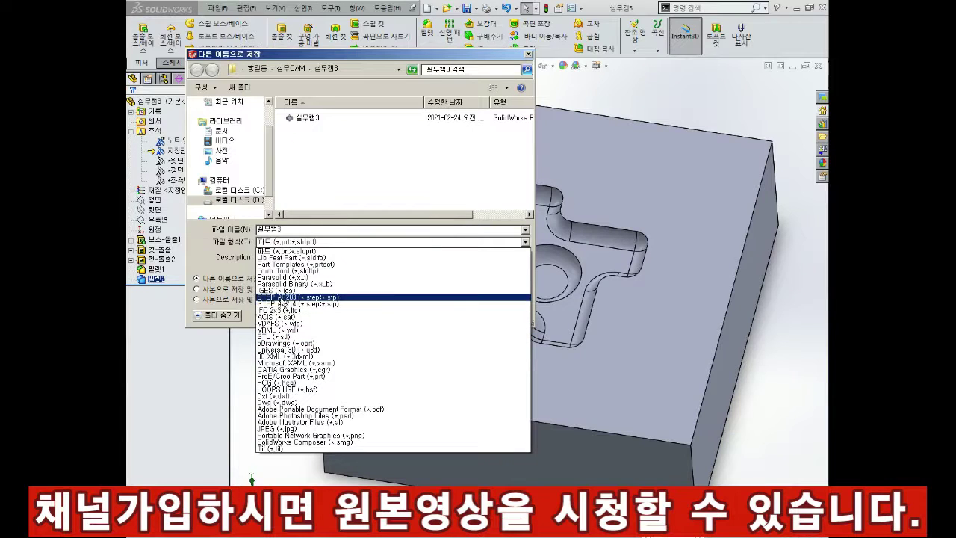
left_click(281, 297)
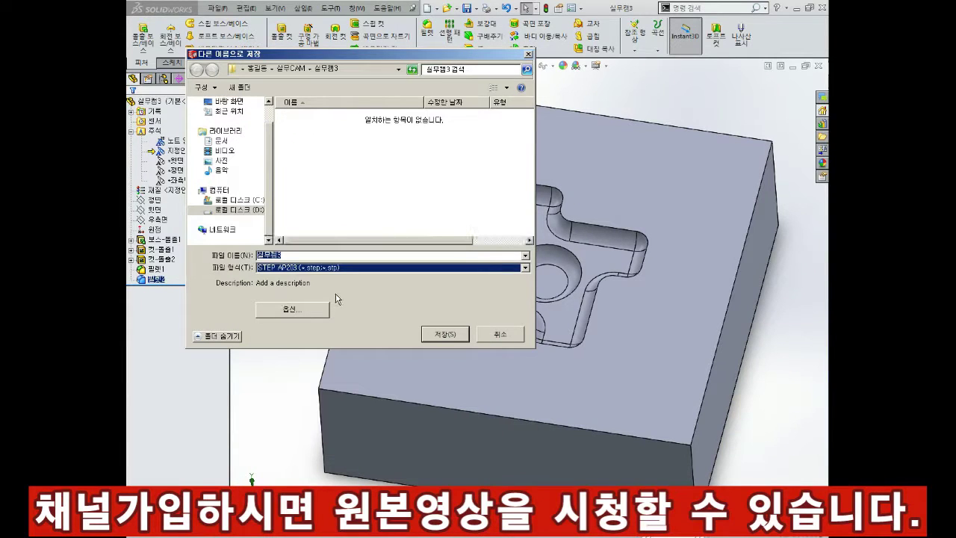
left_click(442, 336)
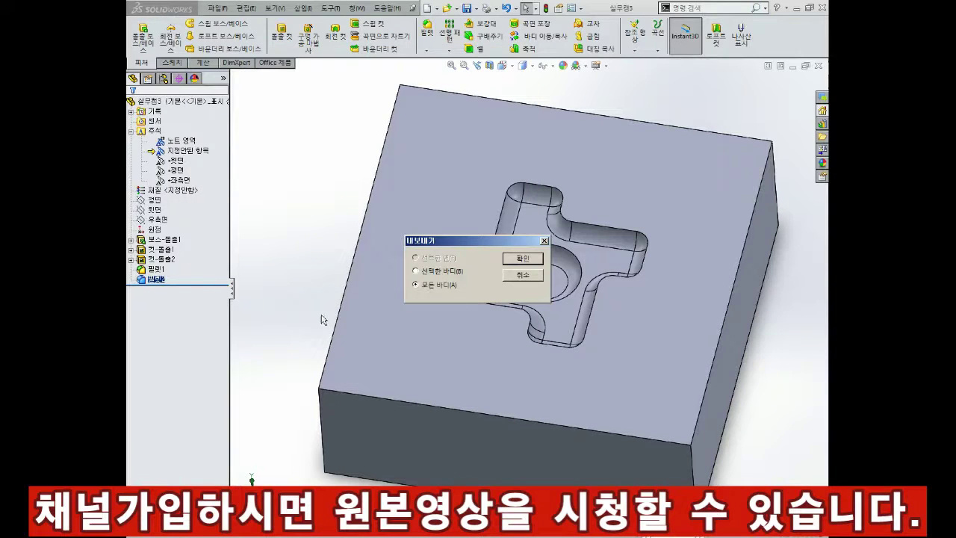
left_click(532, 262)
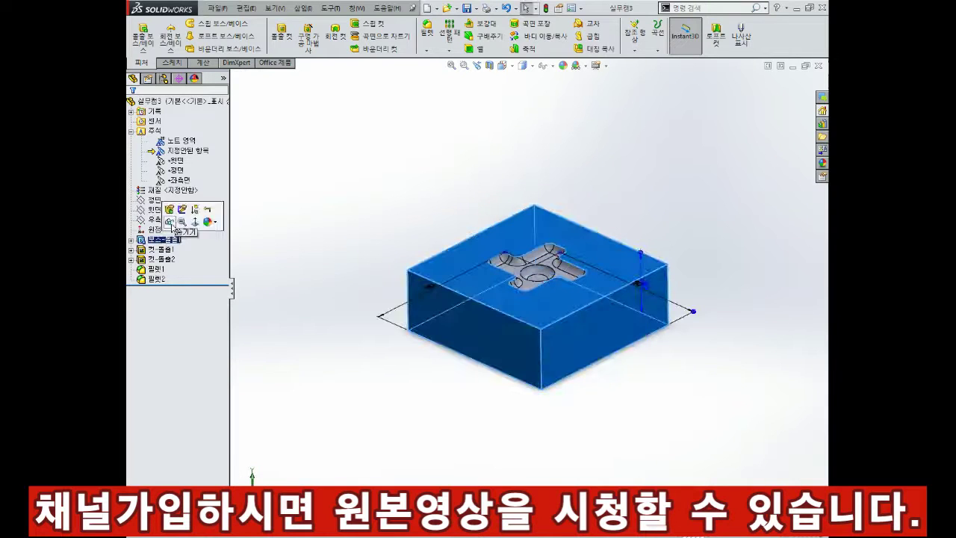
- Export again as STEP AP203 named 실무캠3, replacing the existing STEP file
left_click(217, 8)
left_click(264, 99)
left_click(314, 268)
left_click(321, 241)
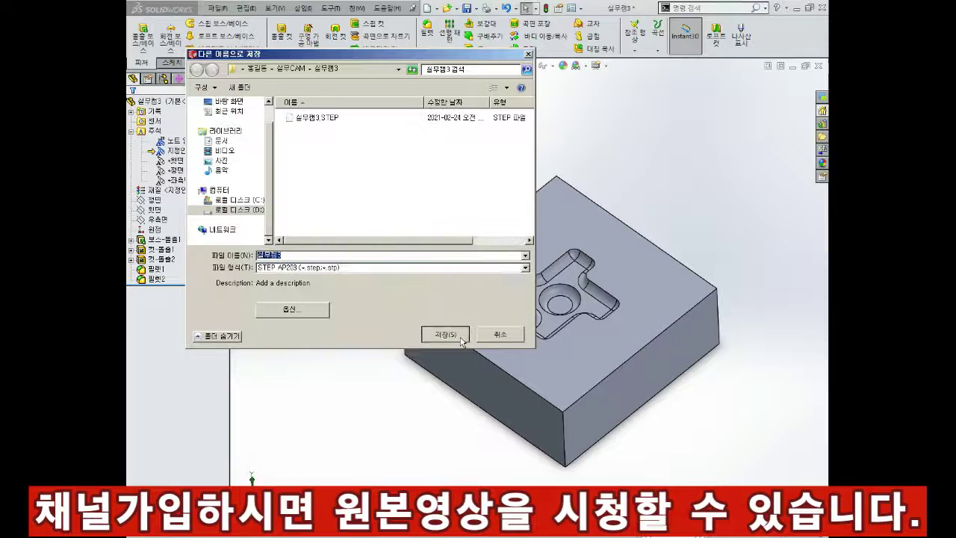
left_click(445, 333)
left_click(497, 276)
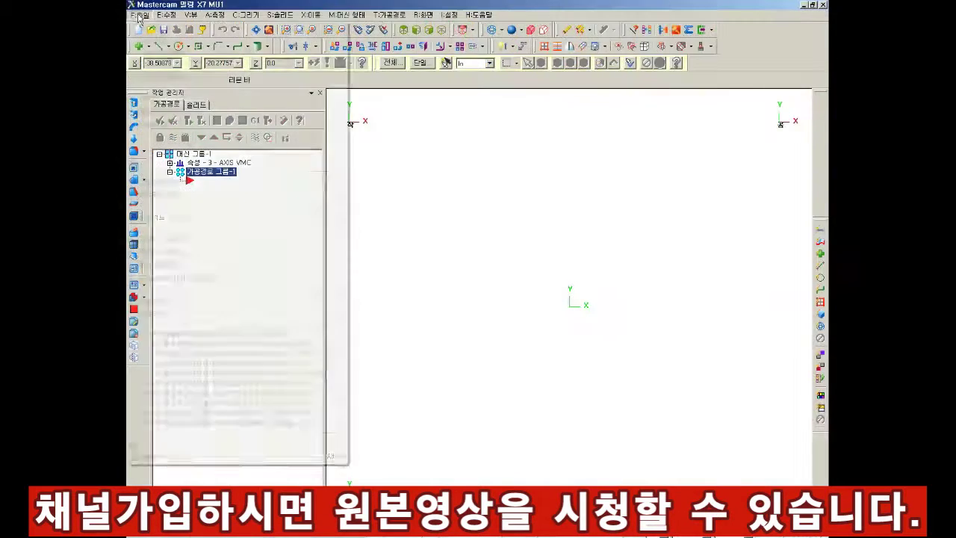
- Filter to STEP files and open 실무캠3.STEP from D: > 호림등 > 실무CAM
left_click(505, 269)
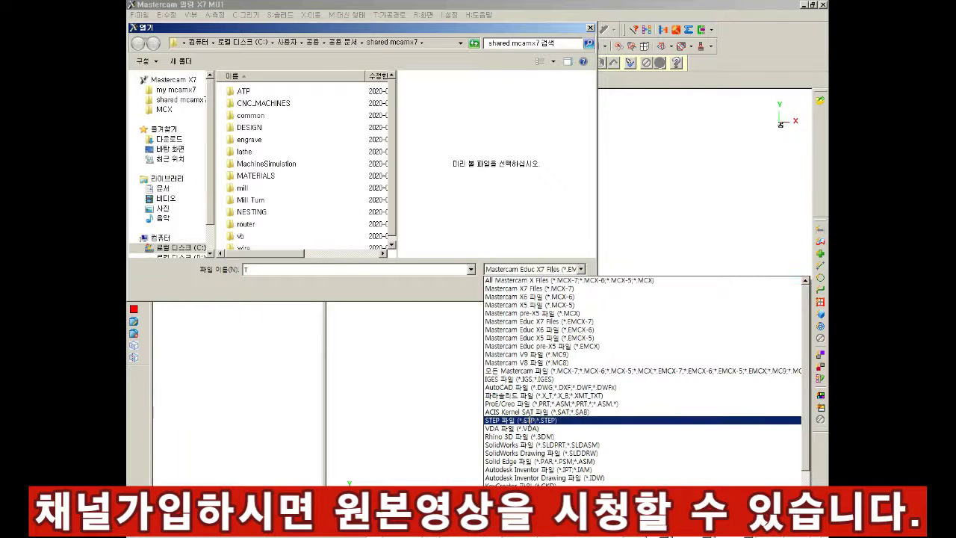
left_click(529, 421)
scroll(172, 186, "down", 3)
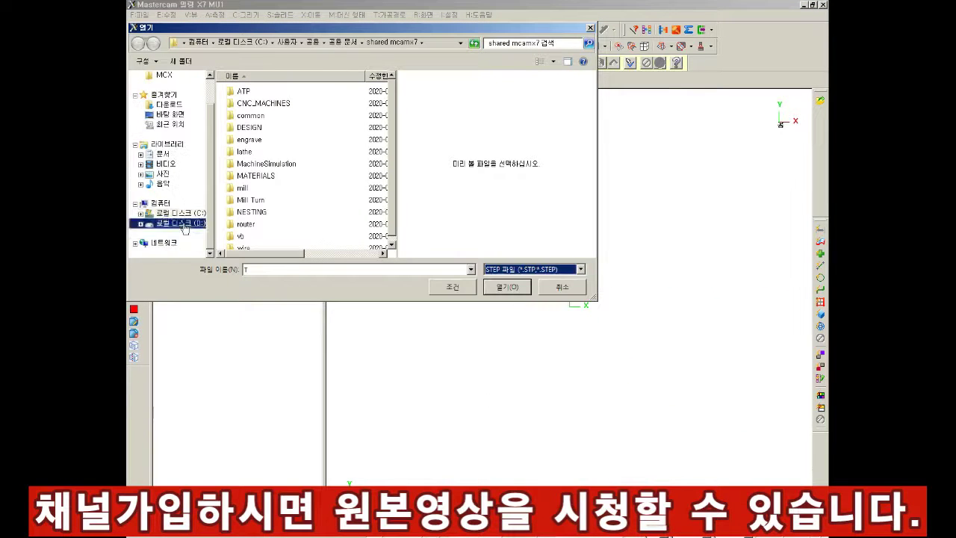
left_click(179, 248)
double_click(258, 139)
double_click(258, 164)
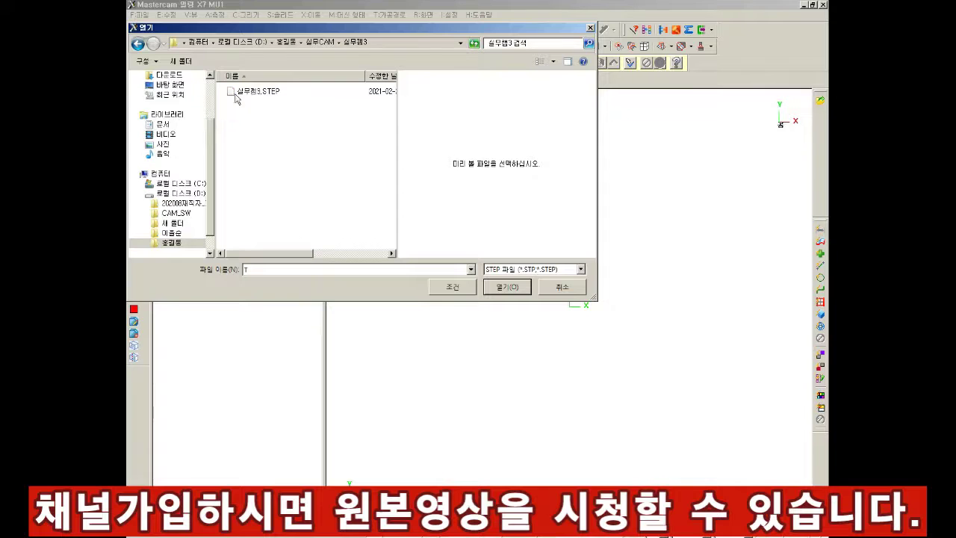
double_click(254, 92)
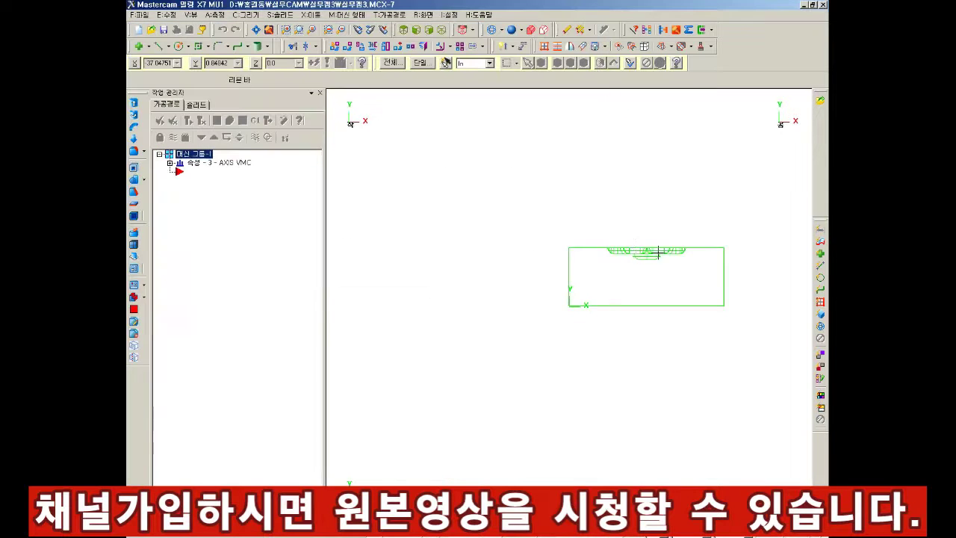
- Shade the imported block, orbit it into a 3-D view, and set the Cplane to match the view
mouse_move(600, 276)
middle_mouse_down()
mouse_move(593, 239)
mouse_move(551, 273)
mouse_move(537, 316)
mouse_move(565, 292)
mouse_move(559, 279)
mouse_move(561, 345)
mouse_move(513, 271)
mouse_move(543, 268)
mouse_move(575, 314)
mouse_move(549, 342)
mouse_move(552, 312)
mouse_move(557, 322)
mouse_move(497, 324)
mouse_move(497, 335)
mouse_move(507, 300)
mouse_move(523, 328)
mouse_move(545, 314)
mouse_move(549, 284)
middle_mouse_up()
key("alt+s")
key("F9")
left_click(404, 29)
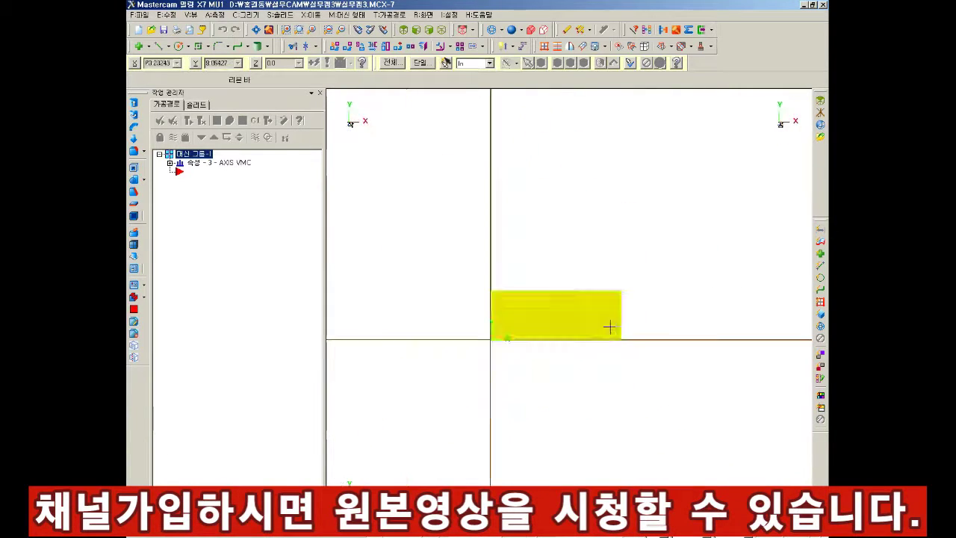
left_click(441, 30)
mouse_move(492, 435)
middle_mouse_down()
mouse_move(553, 307)
mouse_move(523, 153)
mouse_move(586, 236)
mouse_move(627, 203)
mouse_move(580, 215)
mouse_move(562, 119)
middle_mouse_up()
scroll(586, 236, "up", 2)
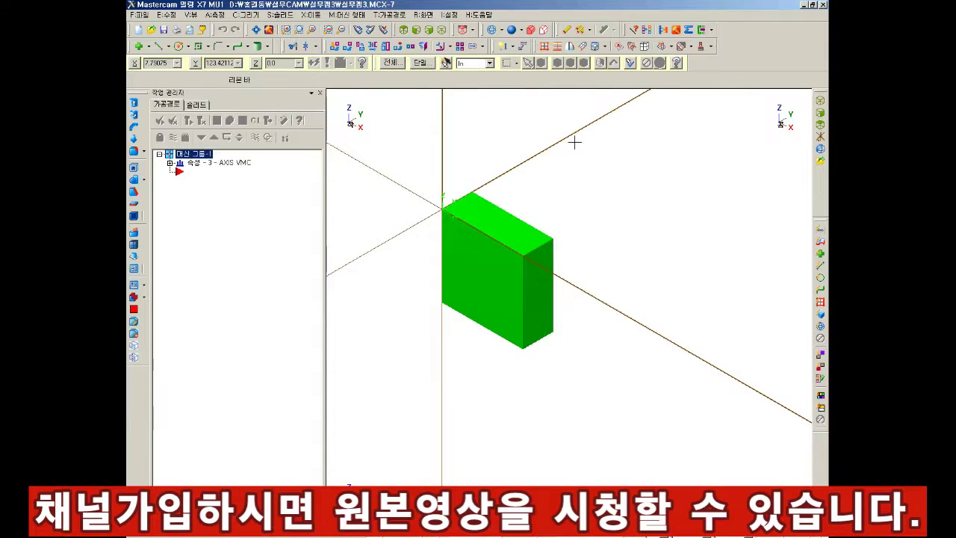
left_click(473, 33)
left_click(489, 75)
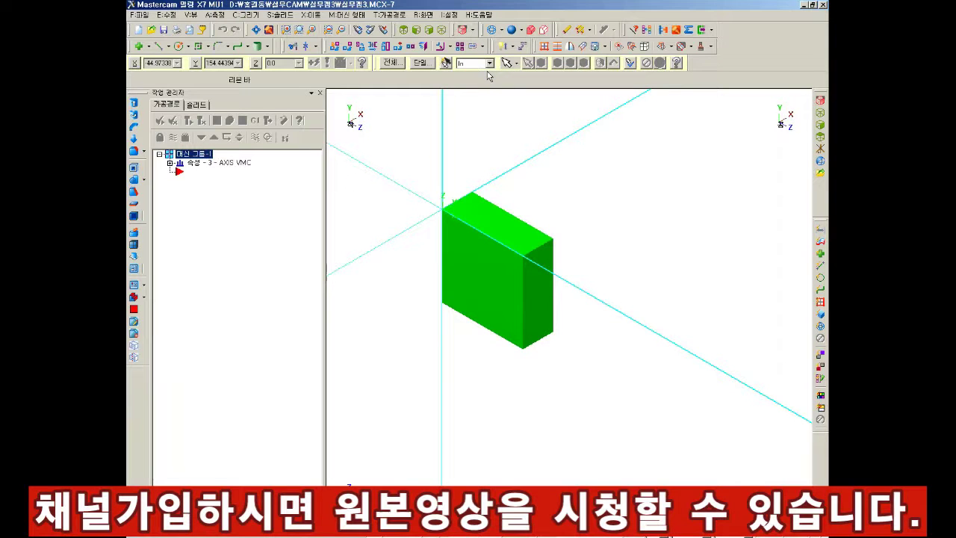
- Rotate the whole solid with Xform Rotate so the pocketed face is on top, then view it from Top
left_click(310, 15)
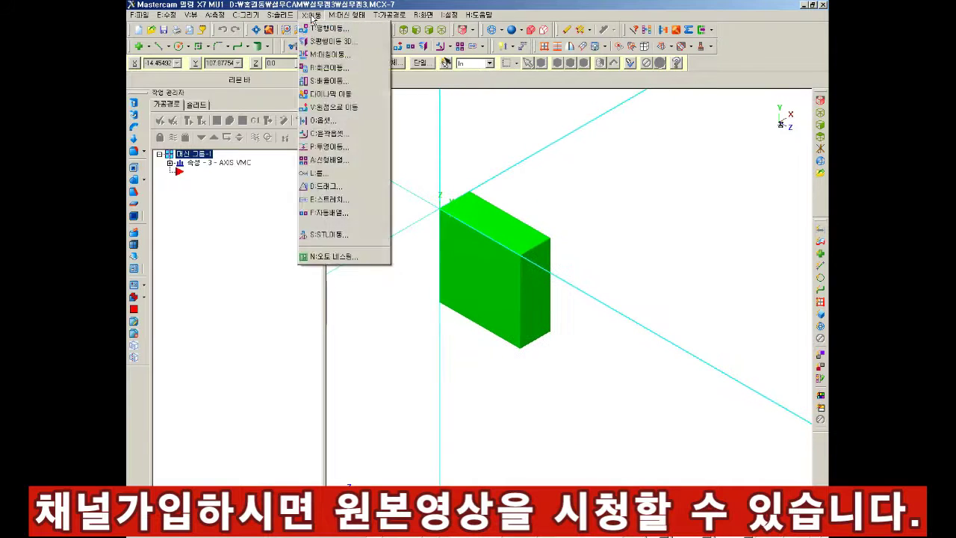
left_click(329, 68)
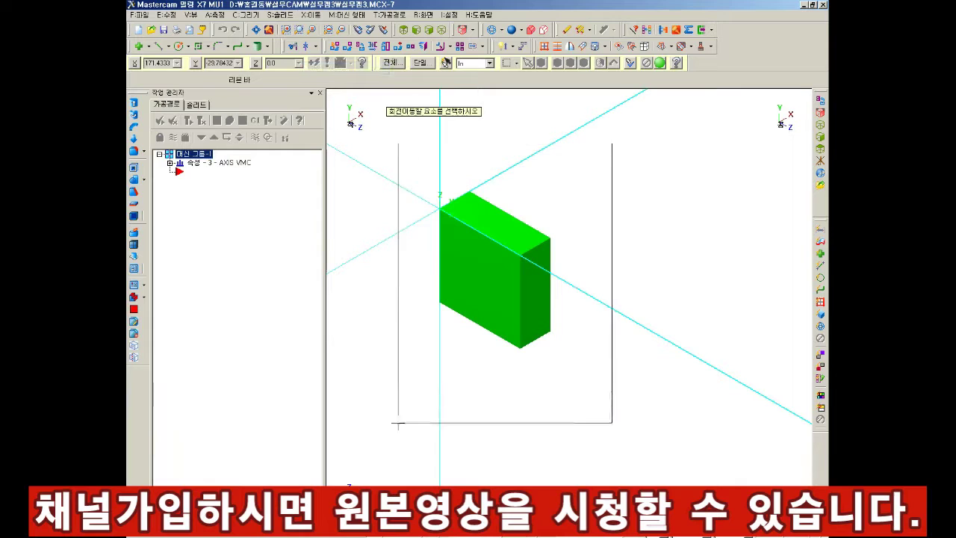
left_click_drag(398, 423, 398, 423)
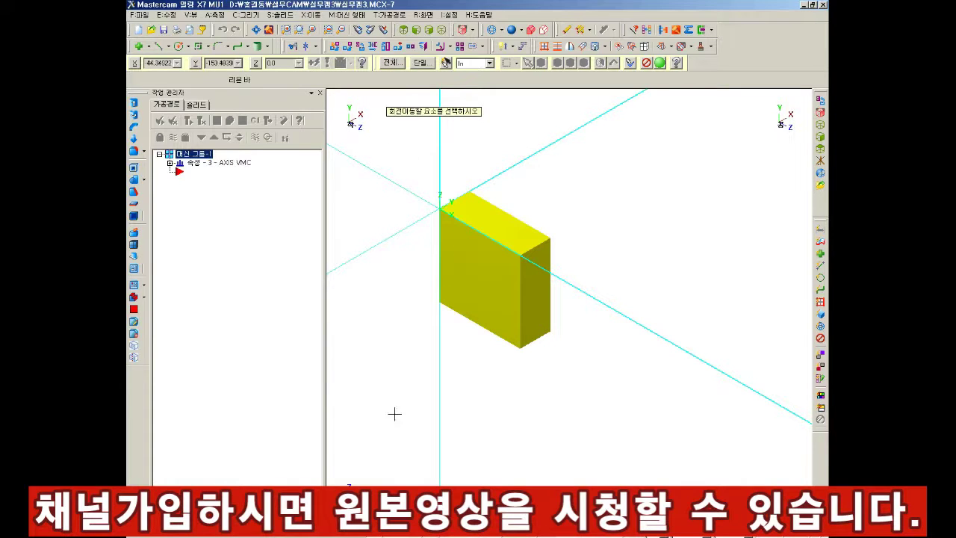
key("Return")
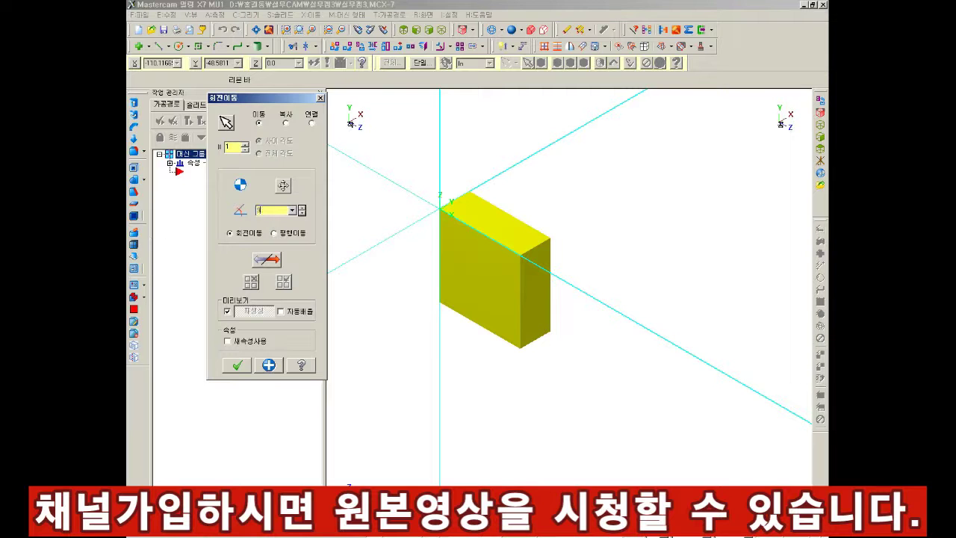
scroll(525, 157, "up", 2)
scroll(492, 251, "down", 1)
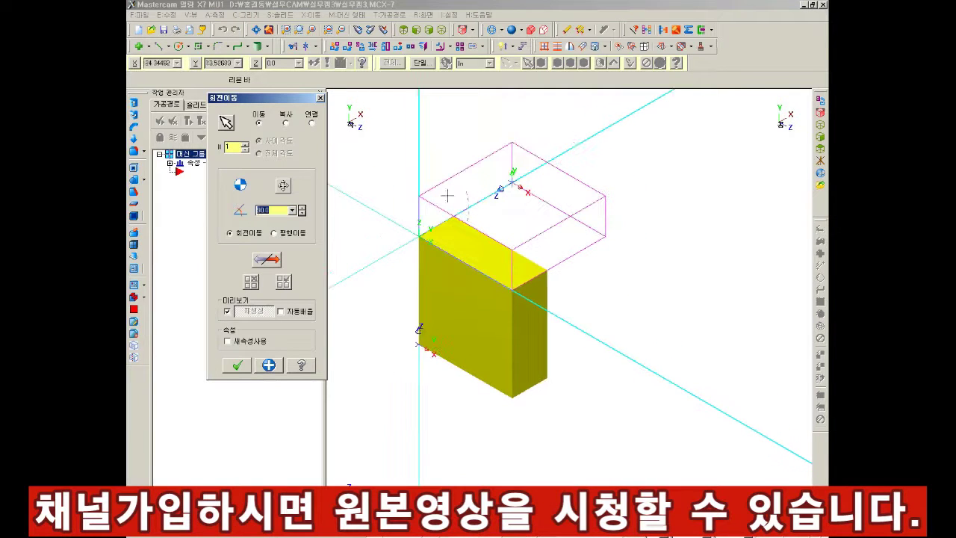
left_click(235, 366)
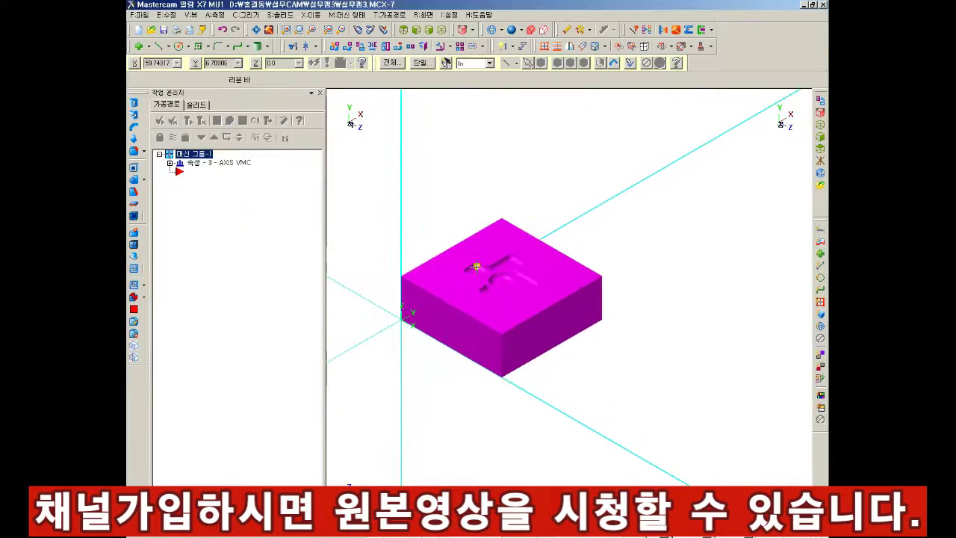
scroll(444, 210, "up", 1)
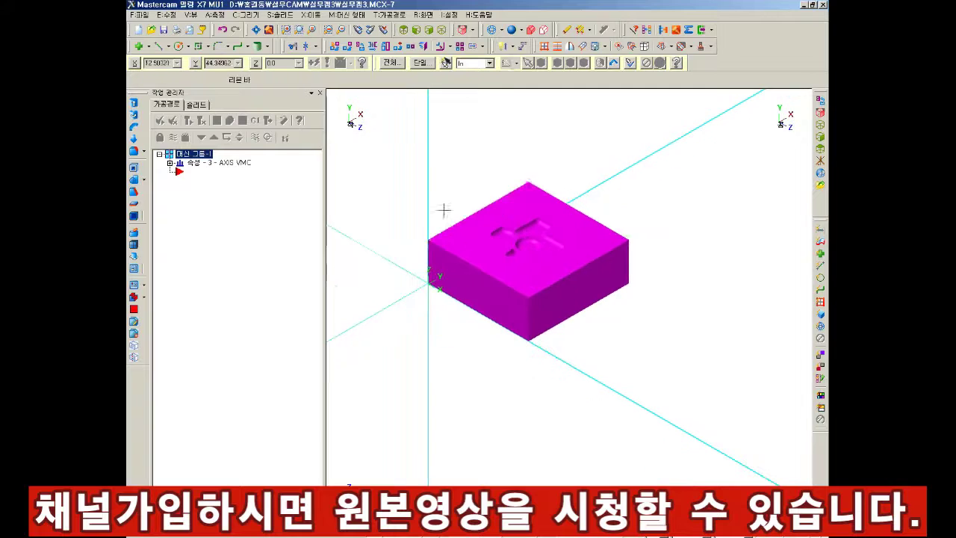
left_click(403, 29)
scroll(433, 336, "up", 2)
- Begin translating the block by picked points, then cancel after a warning appears
scroll(495, 263, "down", 1)
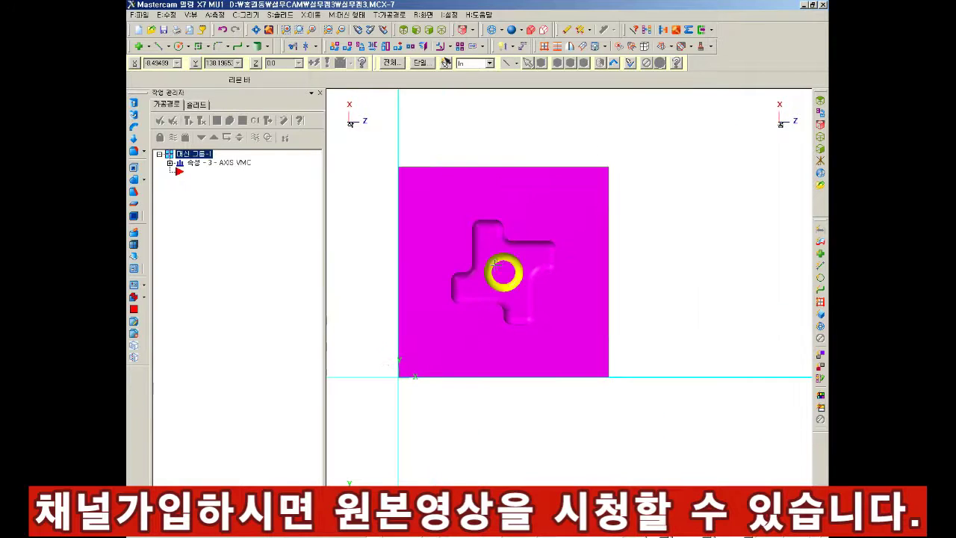
scroll(380, 257, "down", 1)
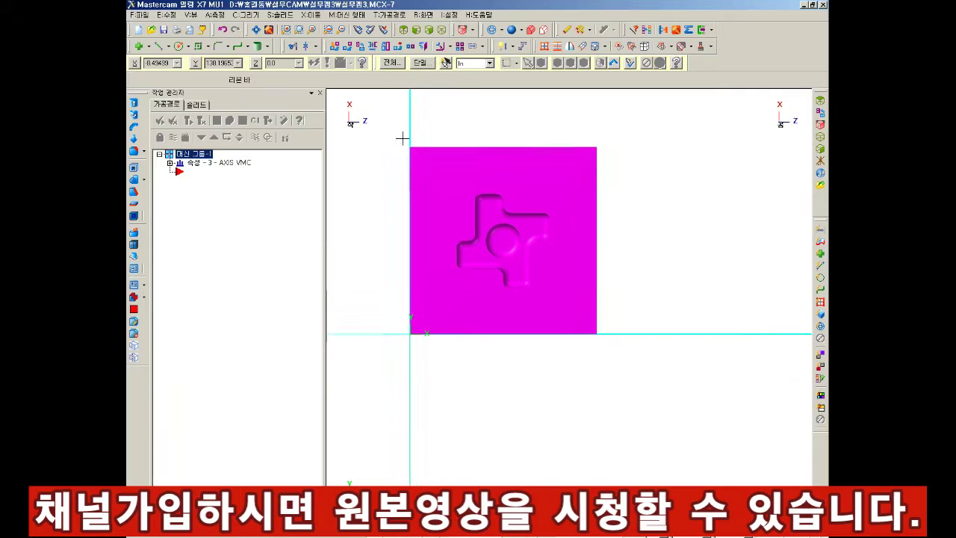
scroll(403, 138, "up", 1)
left_click(310, 14)
left_click(339, 46)
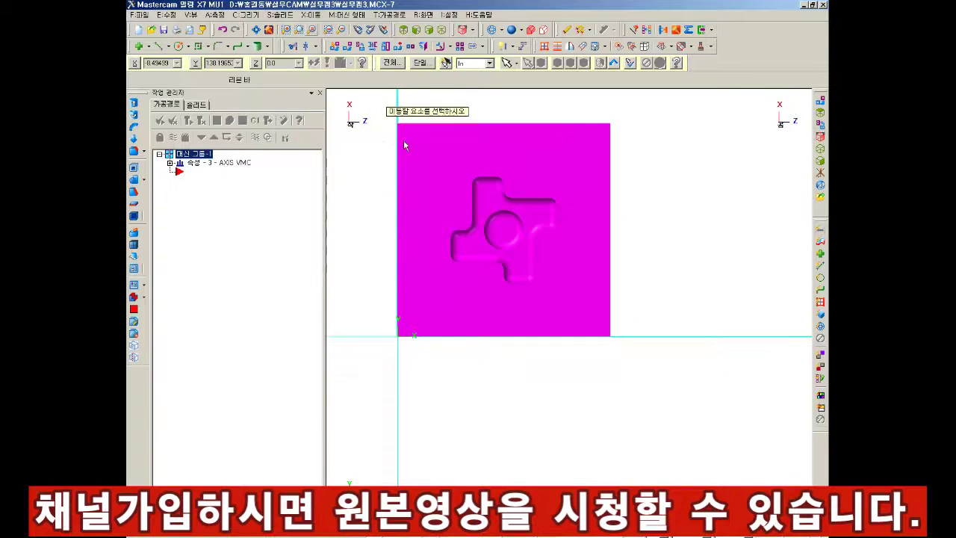
left_click(589, 126)
key("Return")
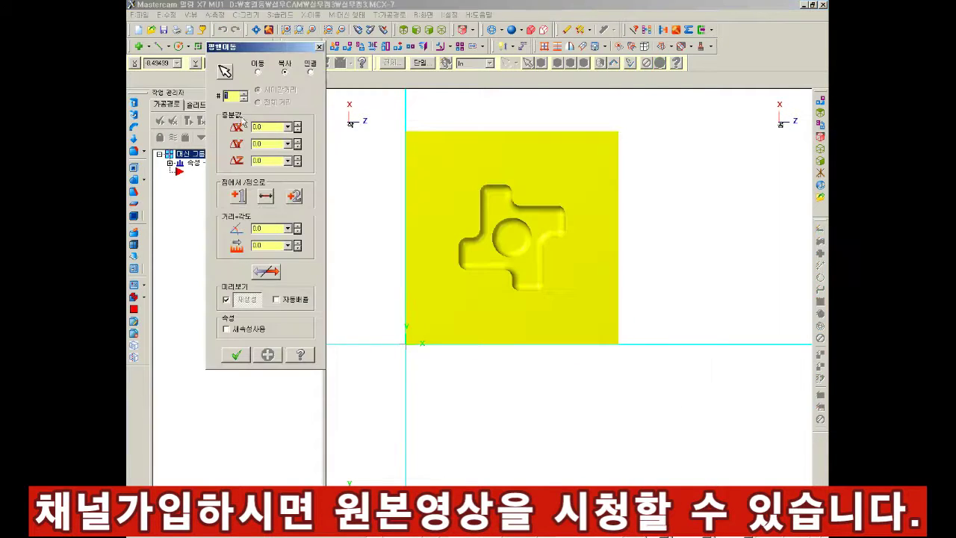
left_click(265, 196)
left_click(512, 237)
key("Return")
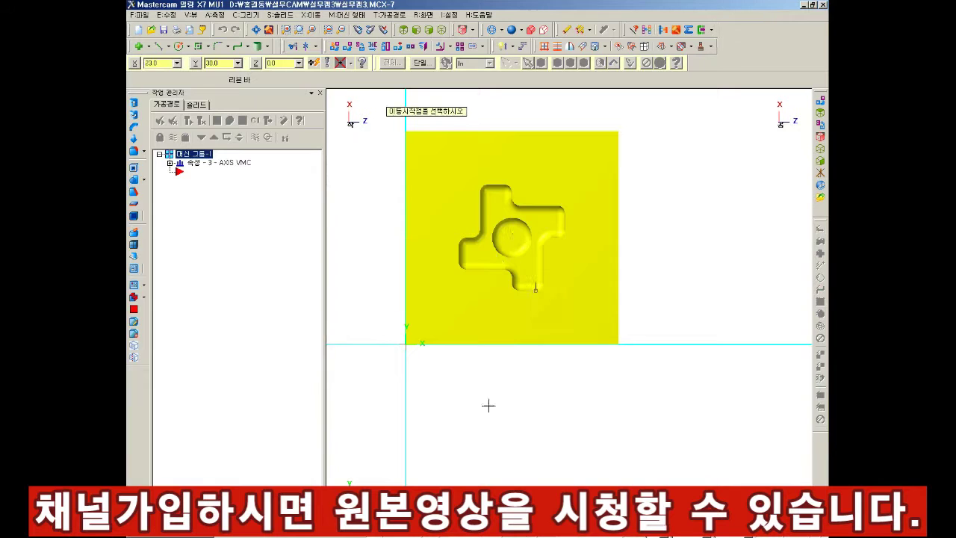
key("Escape")
- In Front view, translate the block from its corner to the origin, then switch to Isometric
left_click(488, 59)
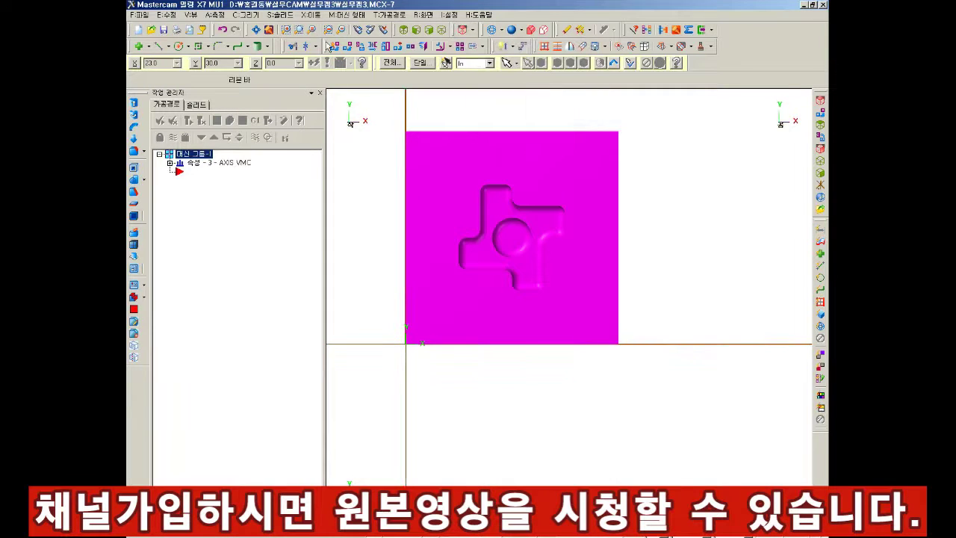
left_click(308, 15)
left_click(321, 28)
left_click(529, 224)
key("Return")
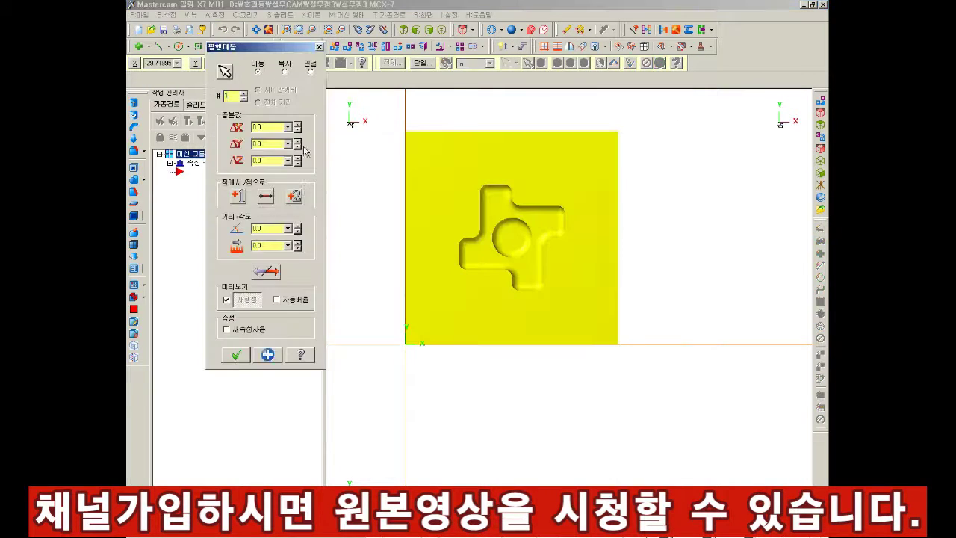
left_click(238, 196)
left_click(512, 239)
left_click(405, 344)
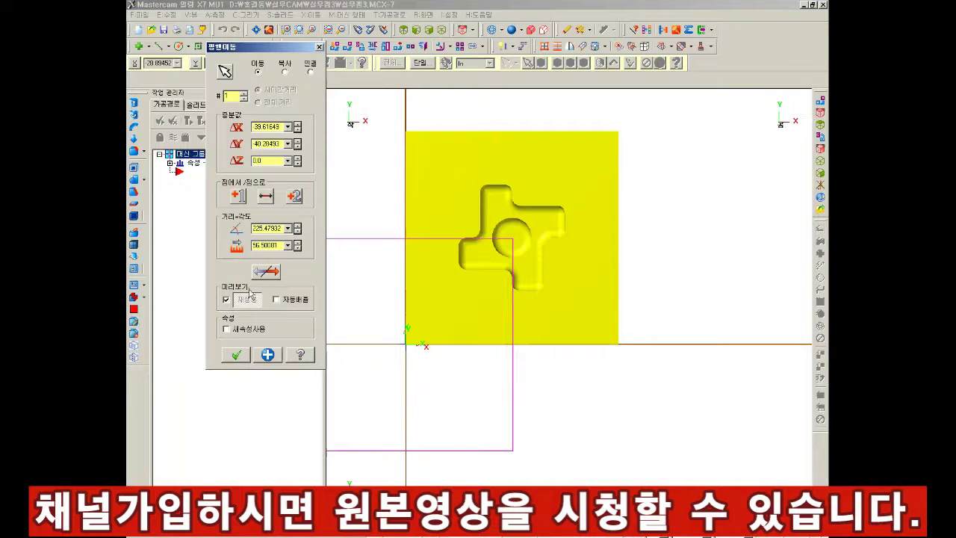
left_click(235, 354)
left_click(441, 30)
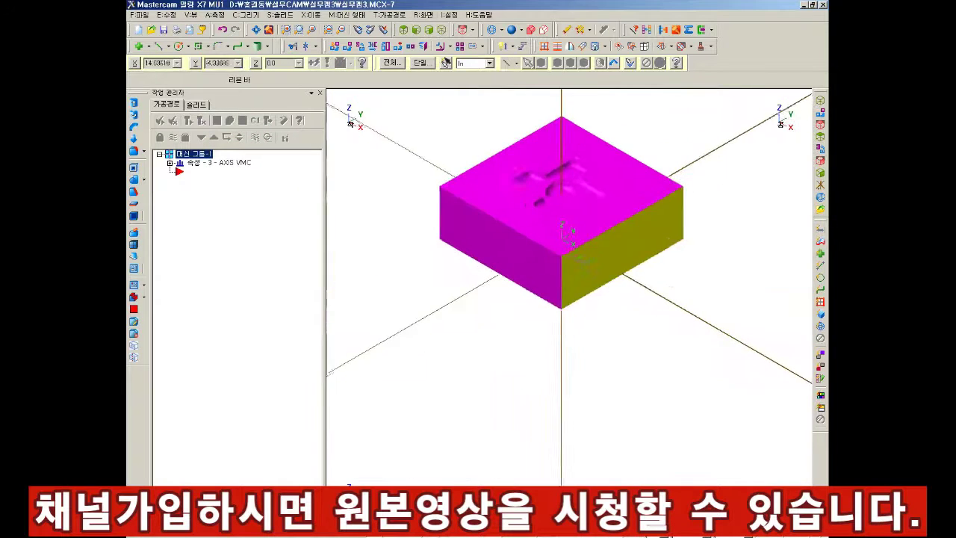
- Return to the isometric view with the block's colours cleared, then choose an option from a toolbar dropdown
mouse_move(590, 301)
middle_mouse_down()
mouse_move(546, 335)
mouse_move(527, 375)
mouse_move(480, 246)
middle_mouse_up()
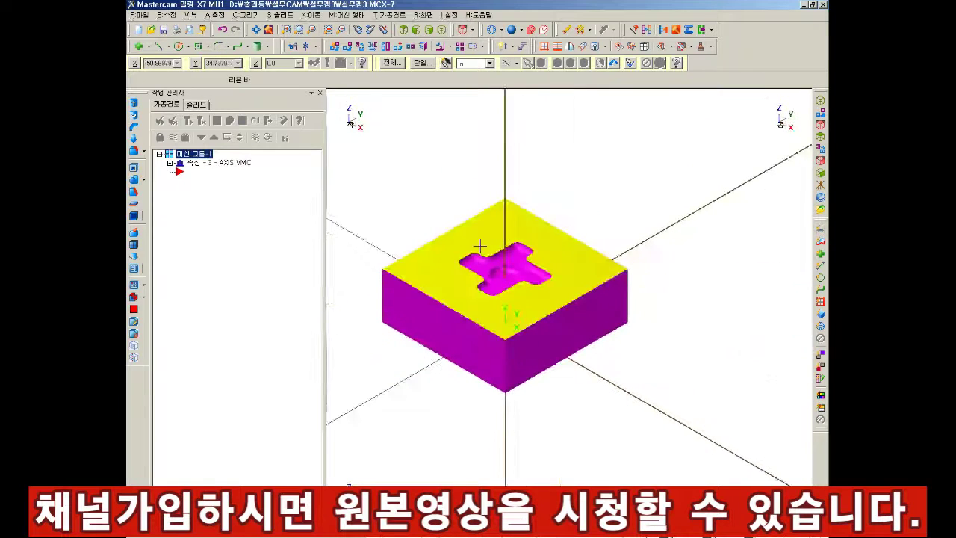
key("alt+7")
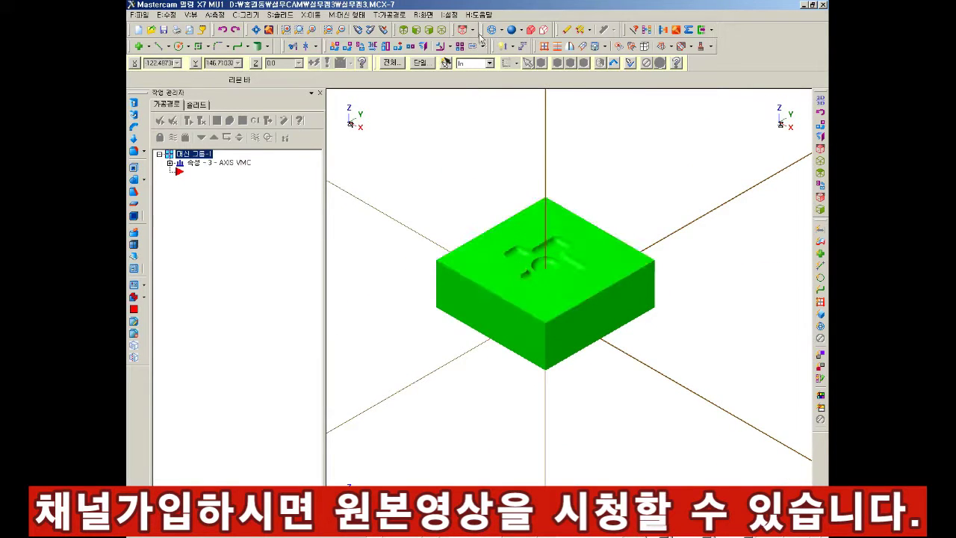
left_click(472, 30)
left_click(507, 45)
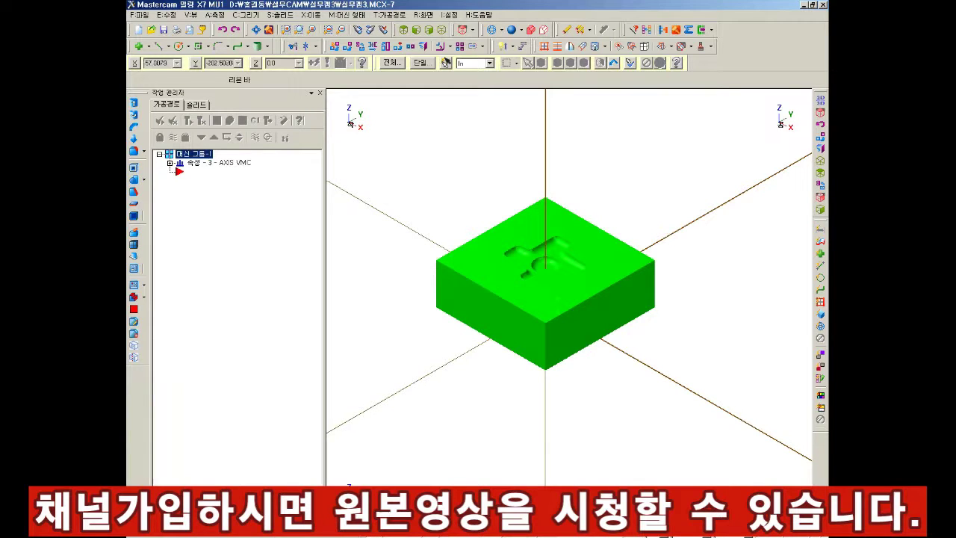
- Window-select the whole block for a two-point Translate and snap the destination to the origin
scroll(394, 450, "down", 1)
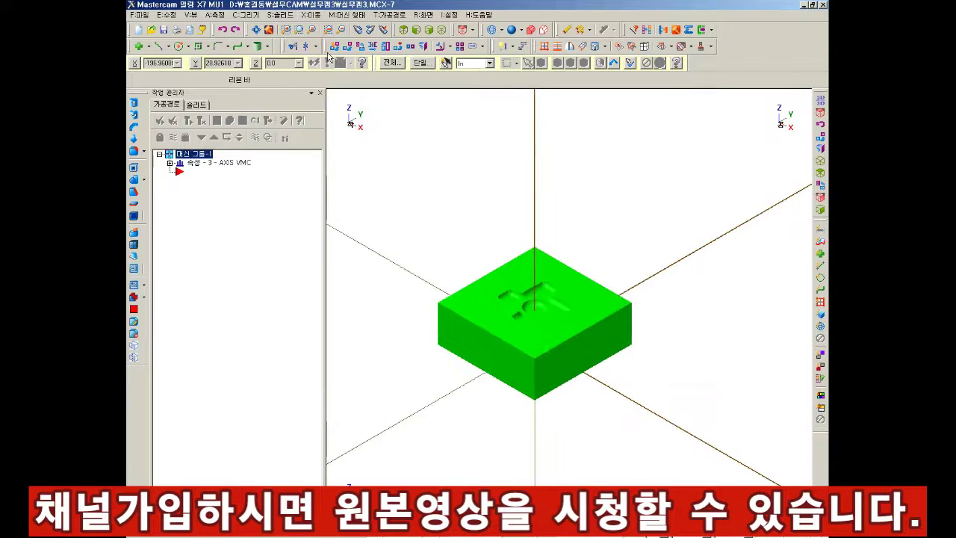
left_click(306, 15)
left_click(336, 42)
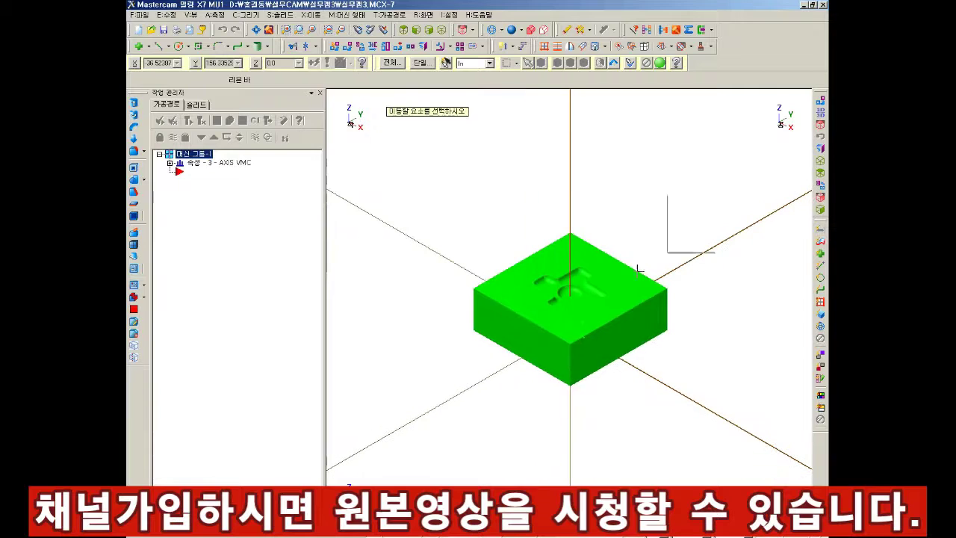
left_click_drag(682, 201, 405, 453)
key("Return")
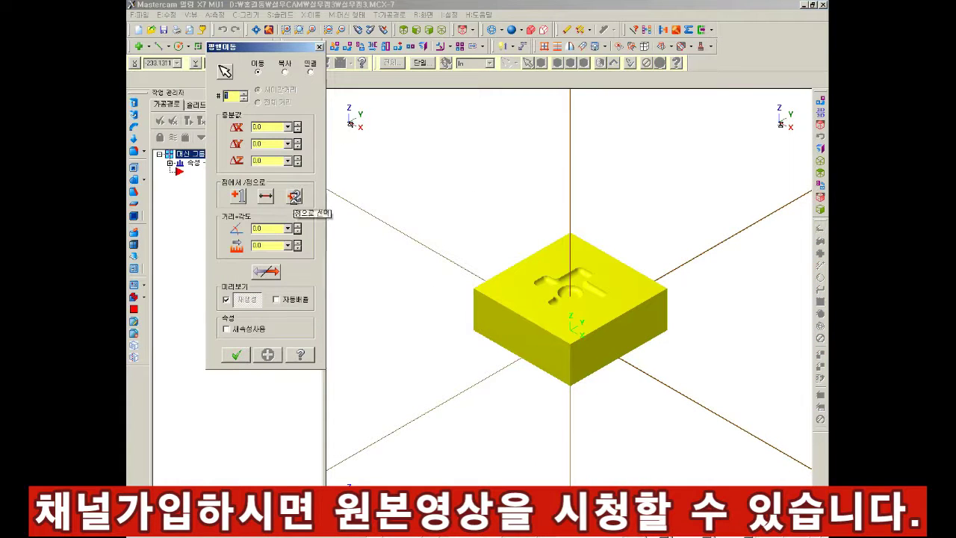
left_click(295, 196)
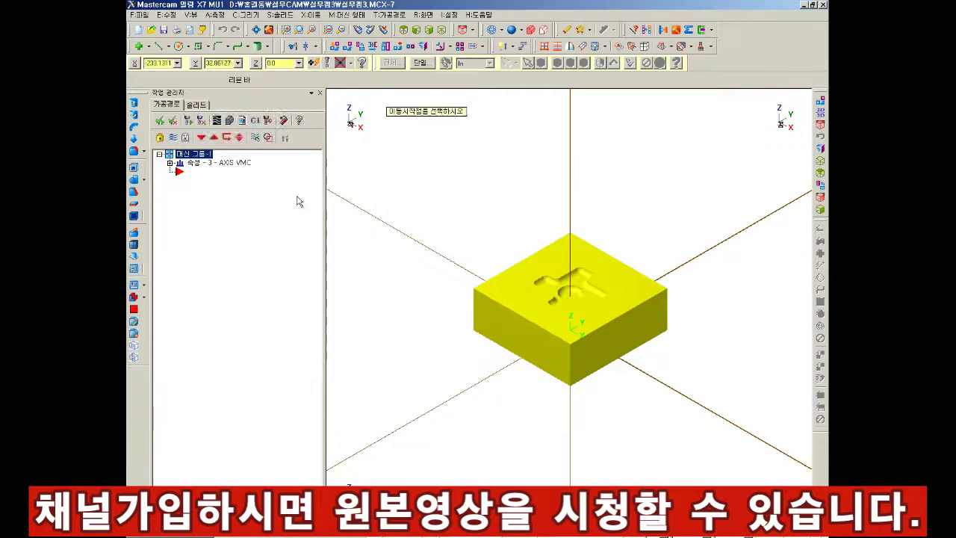
scroll(565, 321, "up", 1)
scroll(565, 325, "up", 1)
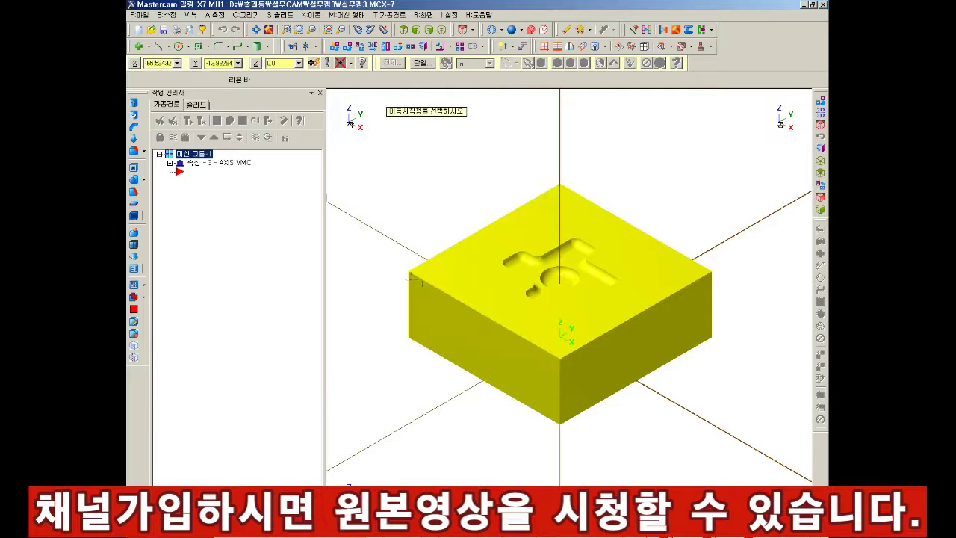
left_click(350, 63)
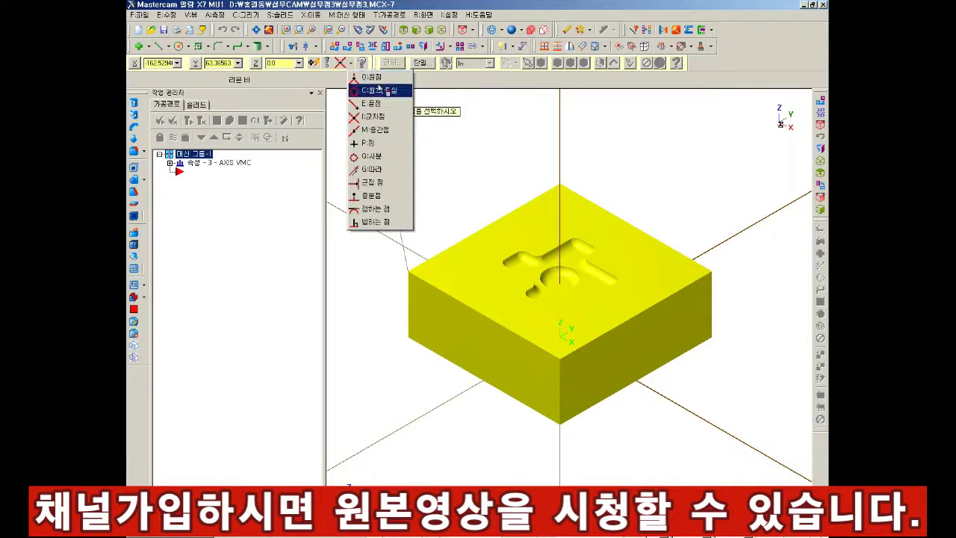
left_click(371, 77)
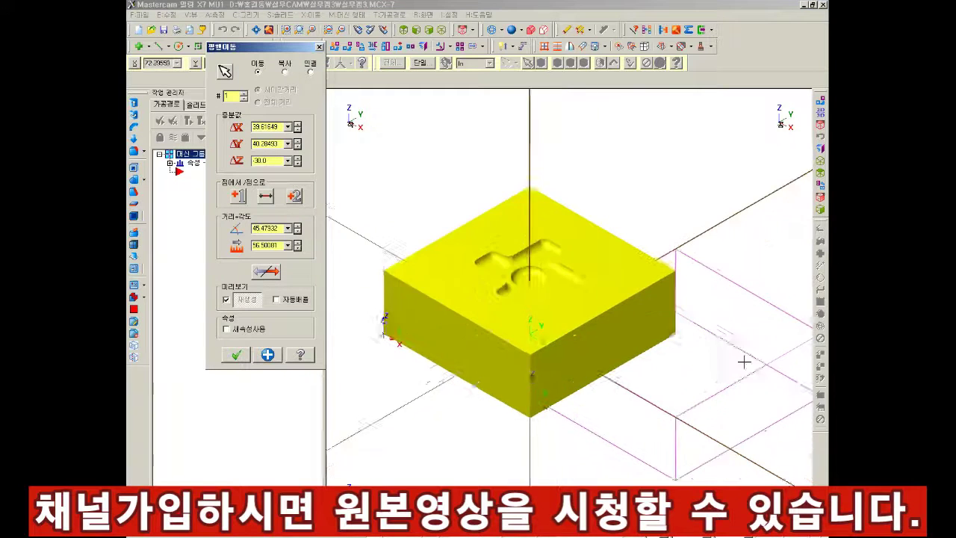
- Apply the move, then check the block from Top and Isometric views
key("Return")
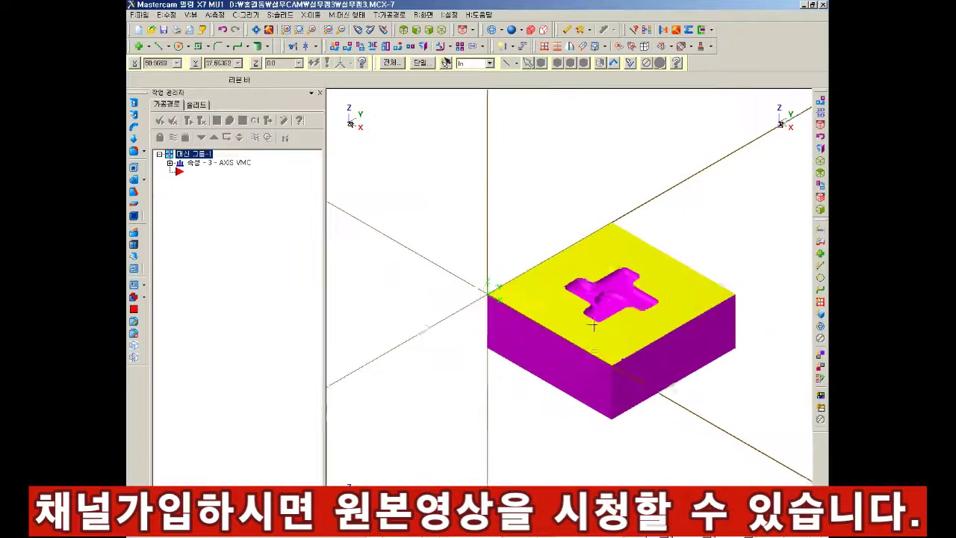
left_click(405, 30)
left_click(442, 30)
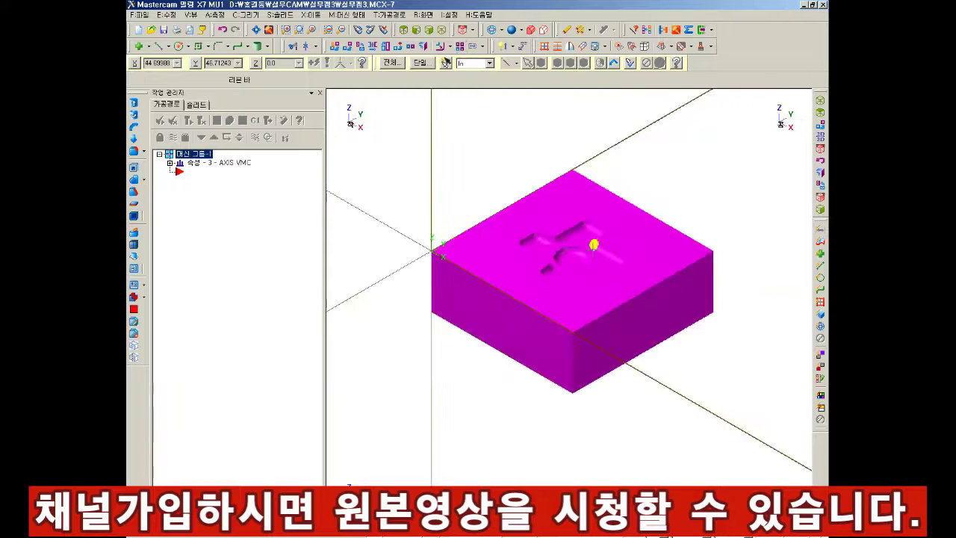
mouse_move(350, 167)
middle_mouse_down()
mouse_move(582, 292)
mouse_move(549, 222)
middle_mouse_up()
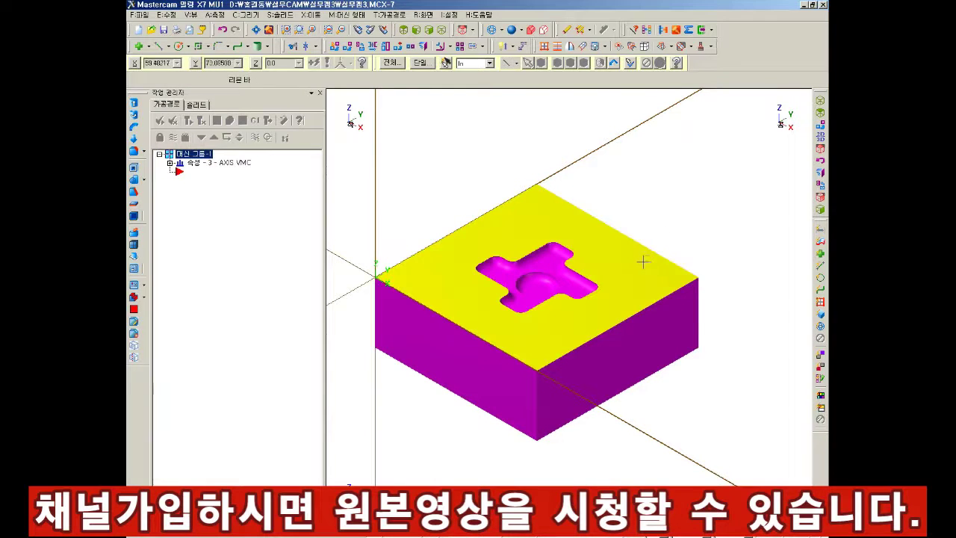
scroll(592, 258, "up", 1)
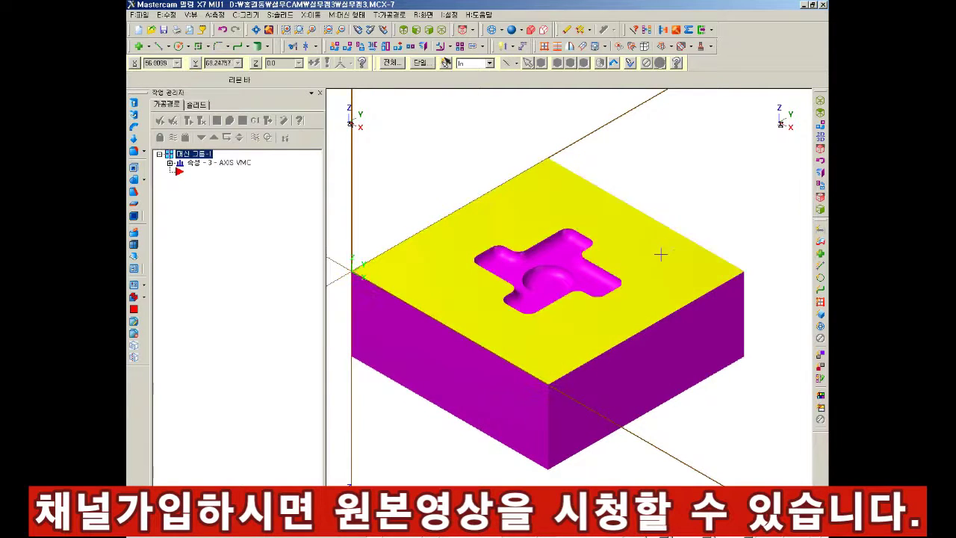
left_click(246, 15)
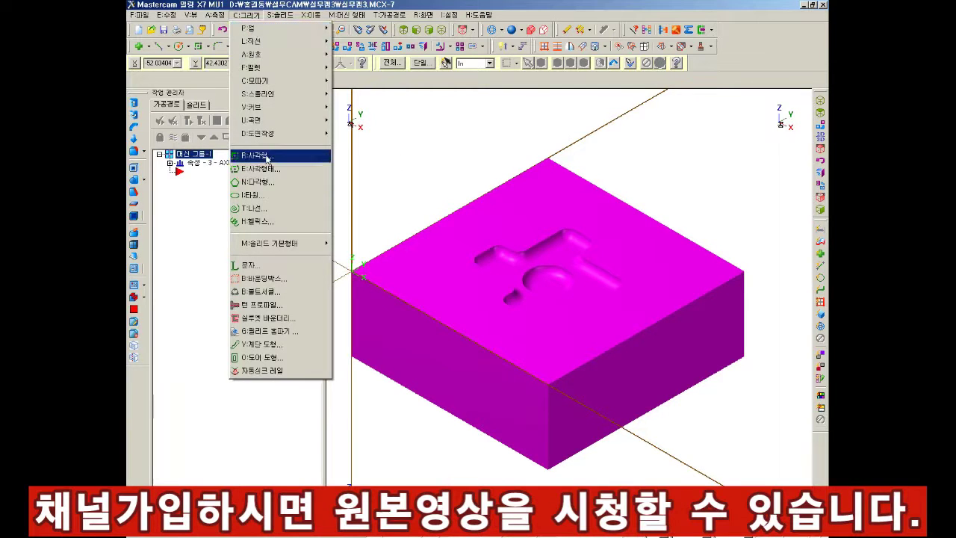
- Draw a rectangle by picking its two corners
left_click(267, 159)
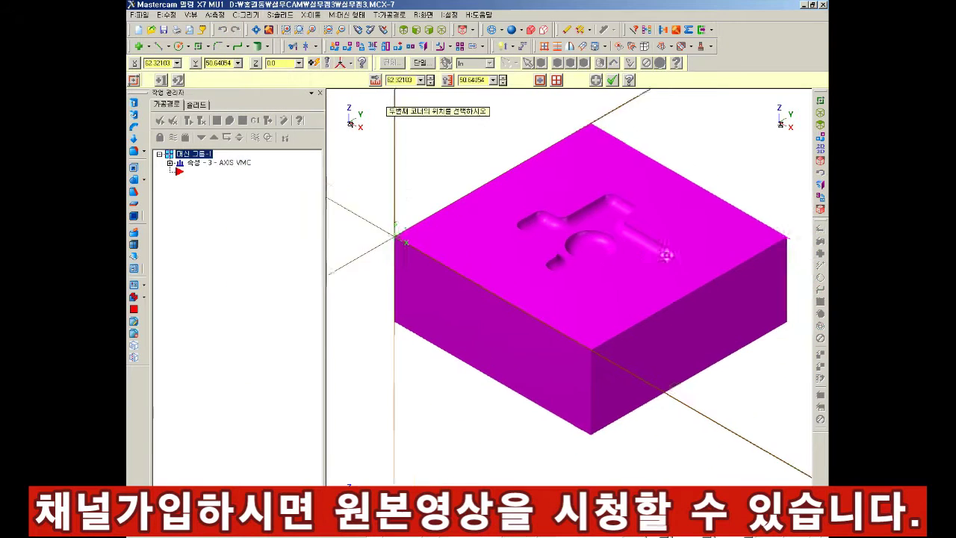
left_click(675, 267)
left_click(612, 80)
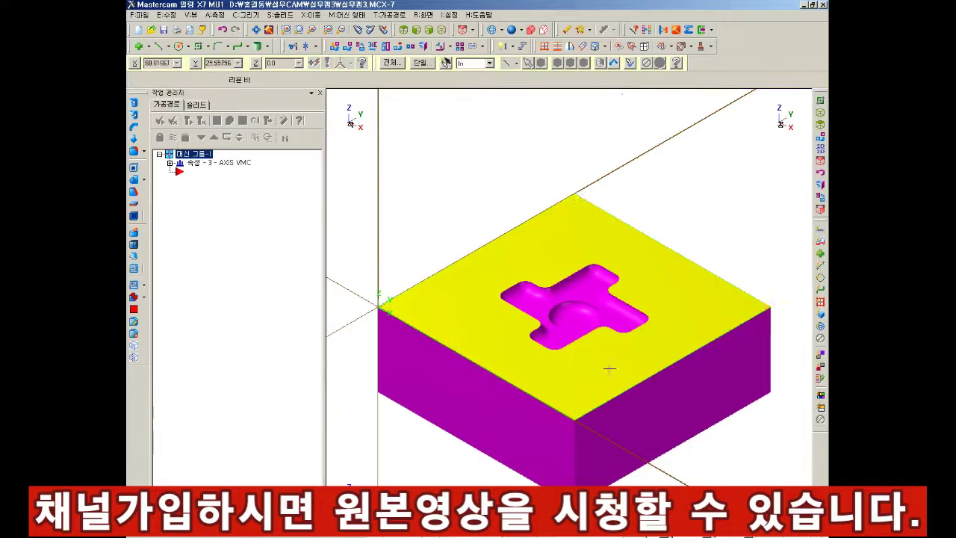
- Save the part file with Save As, then bring up the Start menu
left_click(163, 29)
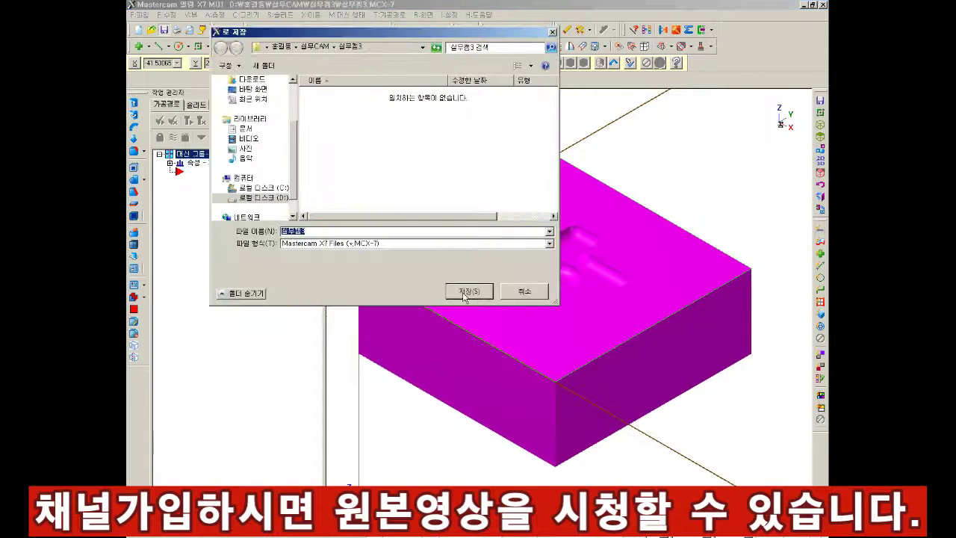
left_click(469, 294)
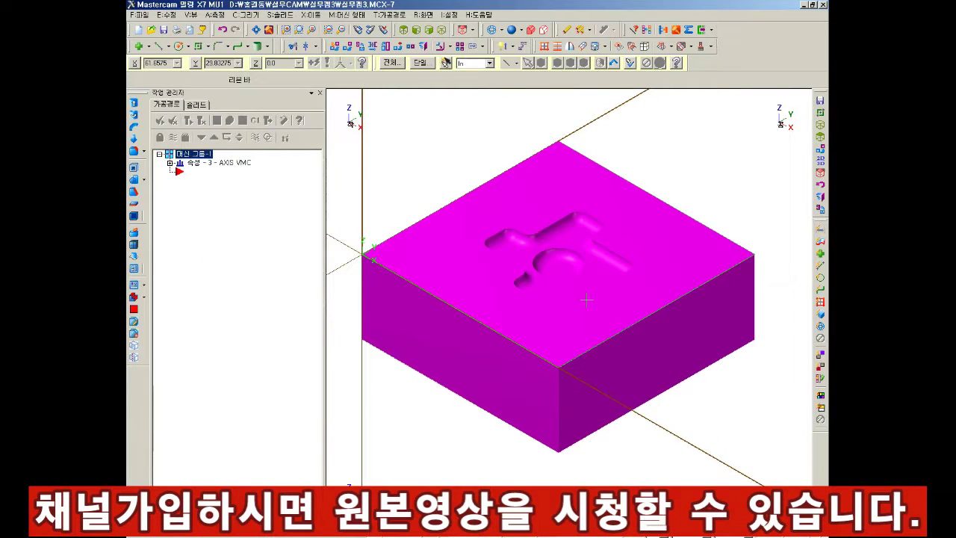
key("super")
- Launch Notepad and type the tool names 평엔드밀6 and 볼엔드밀6 in Korean
left_click(195, 405)
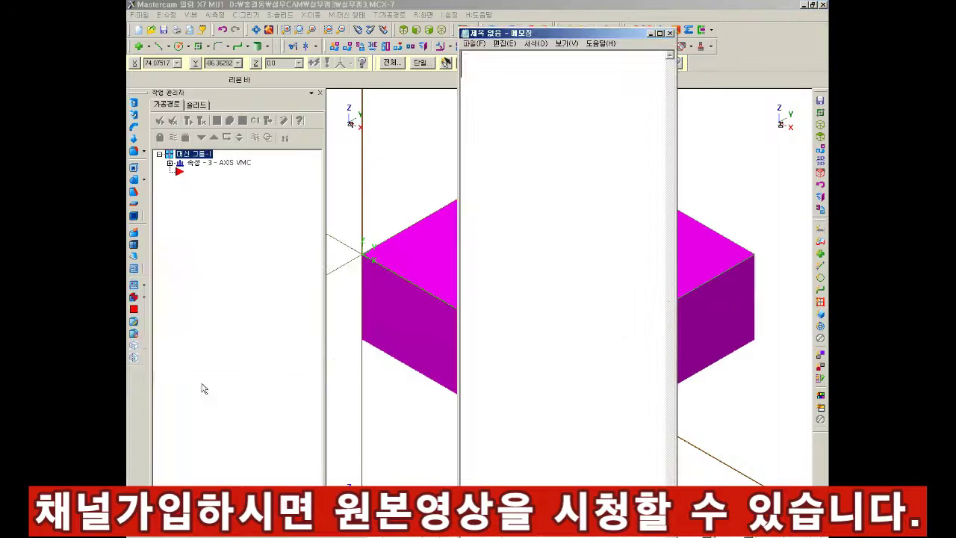
type("vu")
key("BackSpace")
key("BackSpace")
type("평엔")
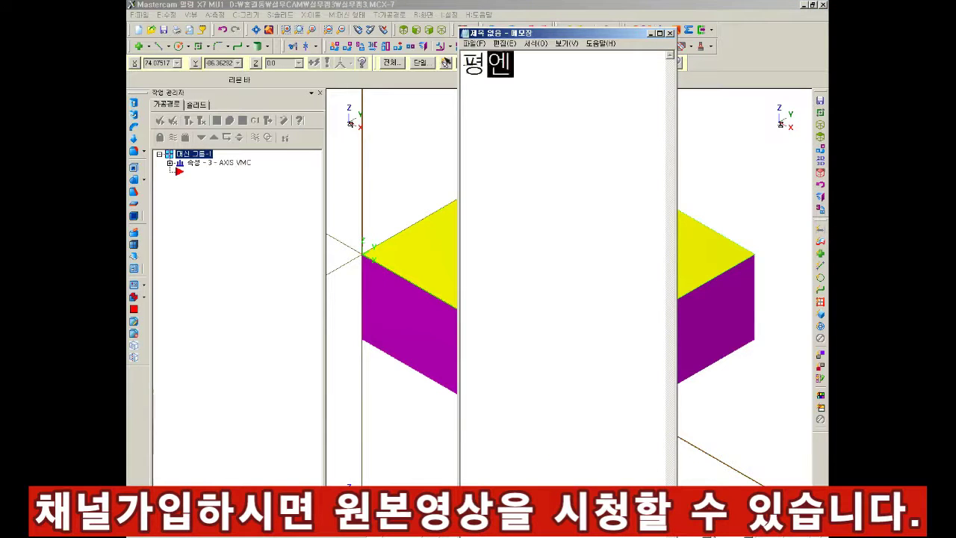
type("드밀6 볼엔")
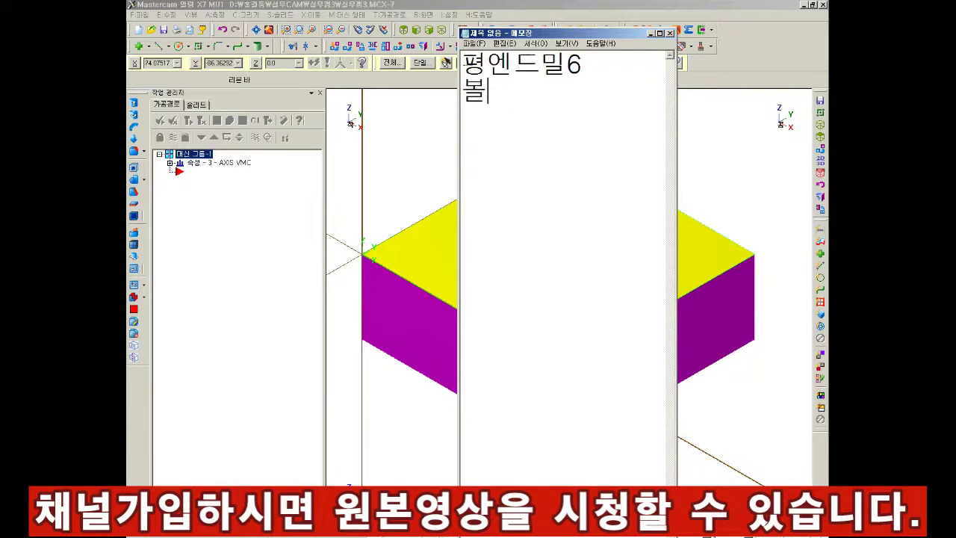
type("드밀6")
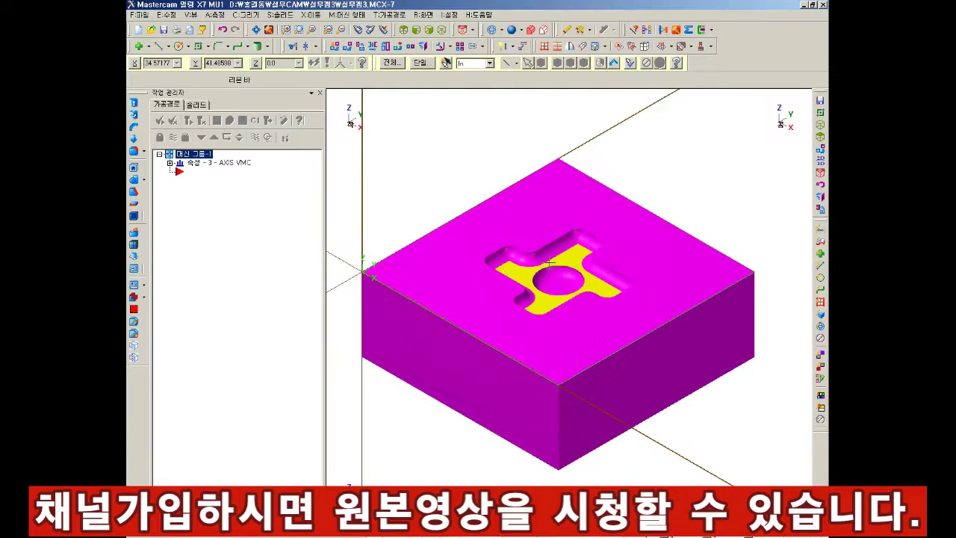
- Start a Surface Rough Pocket toolpath with the default NC name, using the whole solid as drive surfaces
right_click(215, 165)
mouse_move(336, 247)
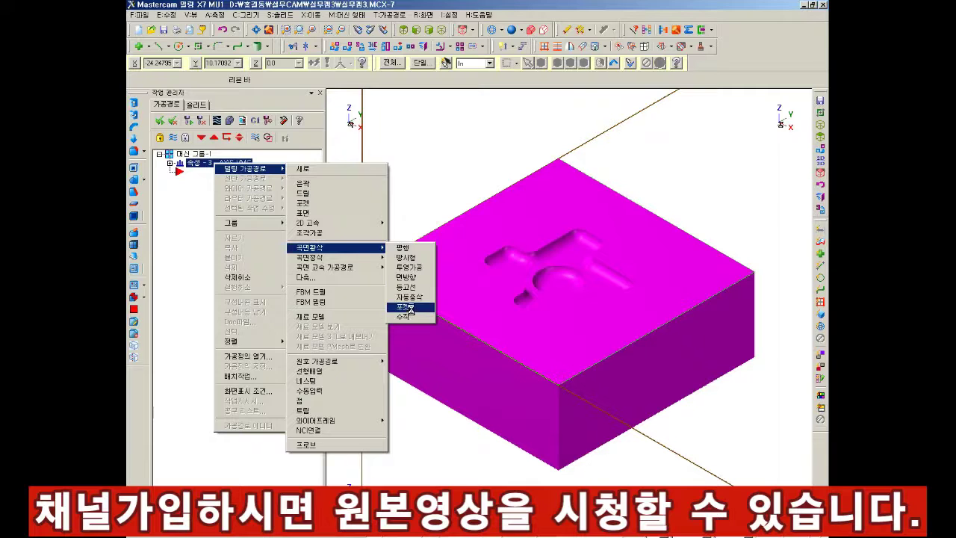
left_click(409, 309)
left_click(572, 300)
left_click(271, 180)
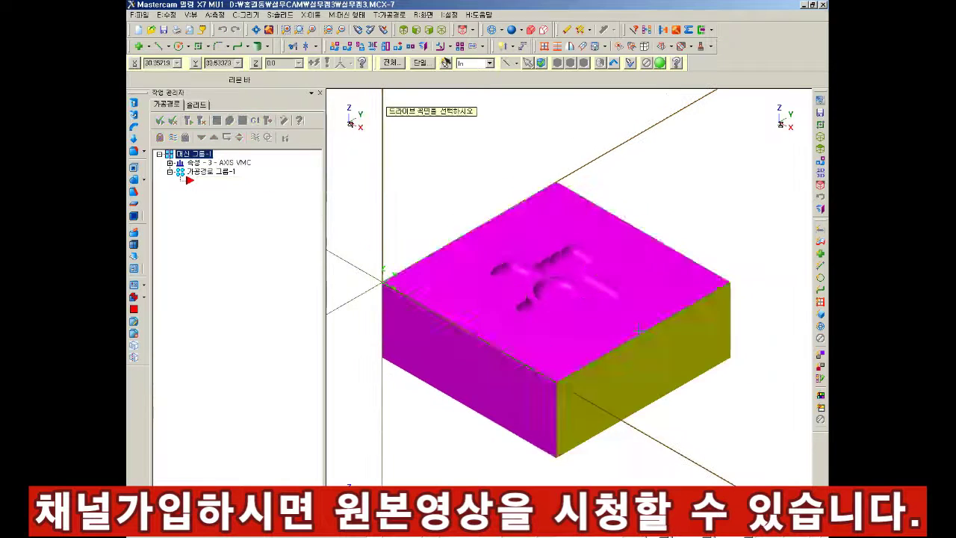
left_click(638, 329)
key("Return")
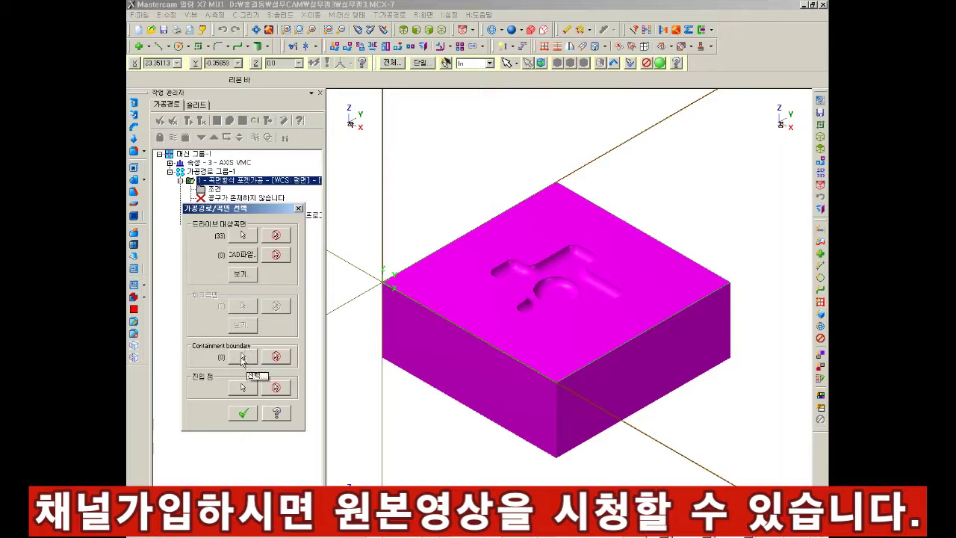
- Chain the block's outer edge as the containment boundary
left_click(242, 358)
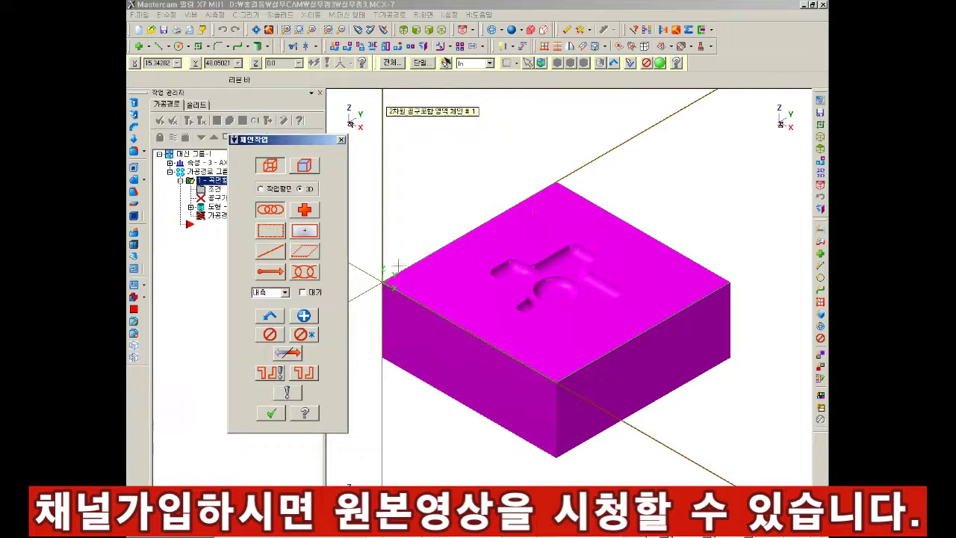
left_click(528, 367)
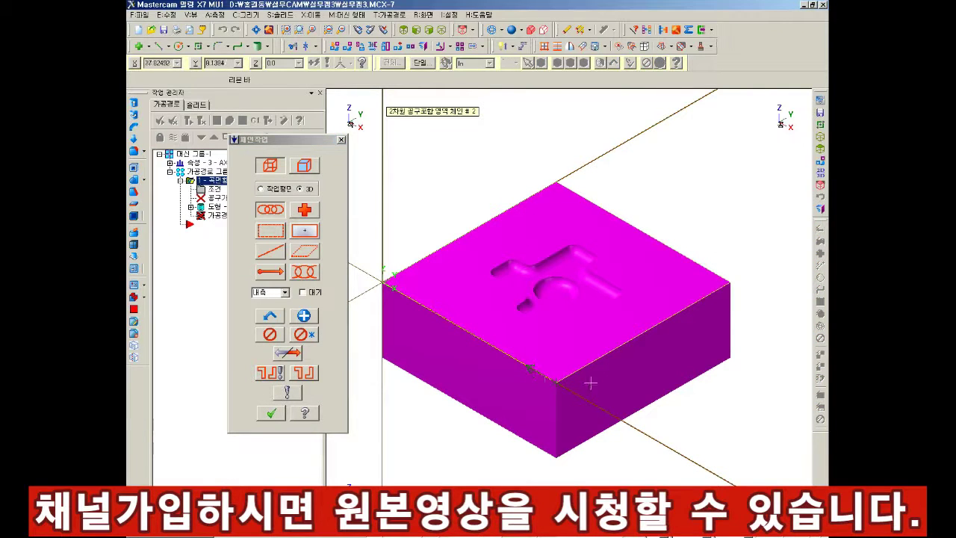
left_click(271, 412)
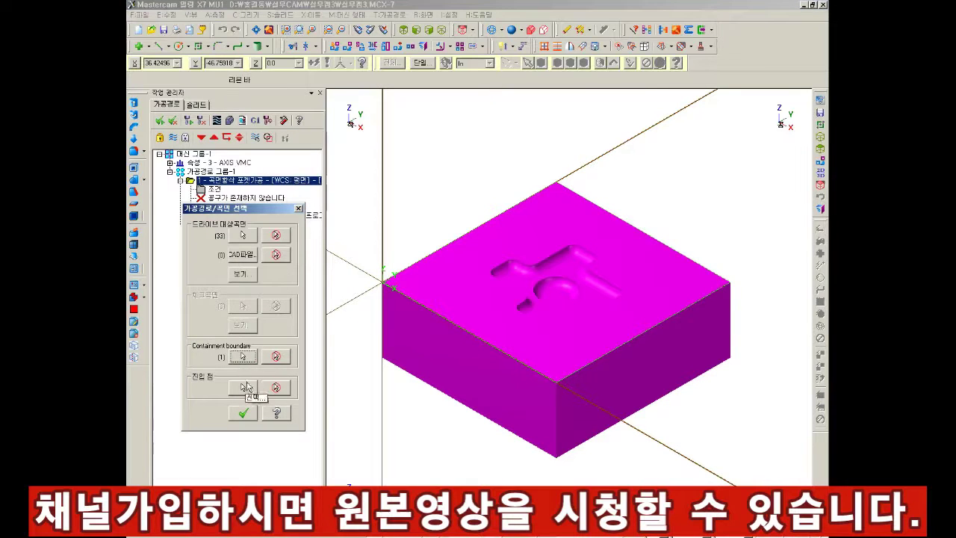
- Set the entry point to 0,0,10 and accept the selections
left_click(245, 387)
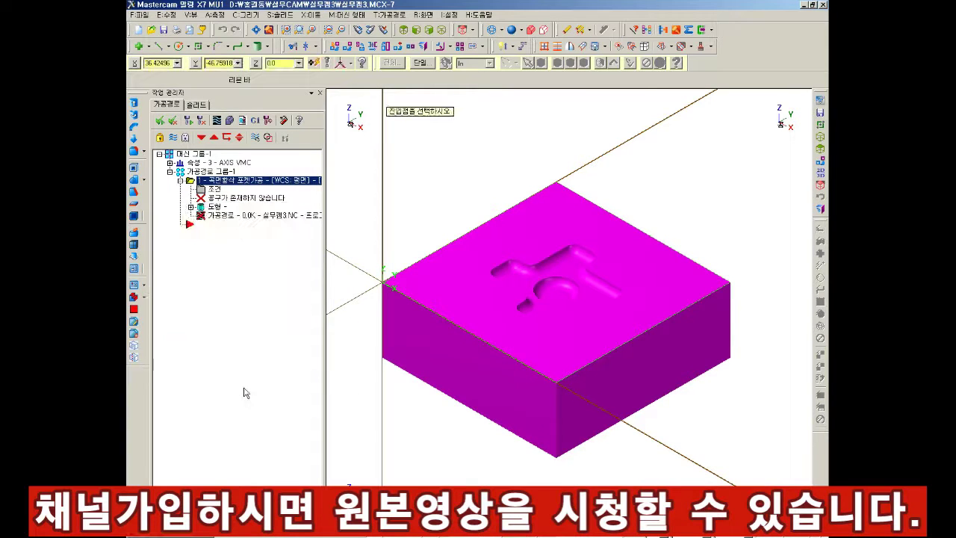
type("0,0,10")
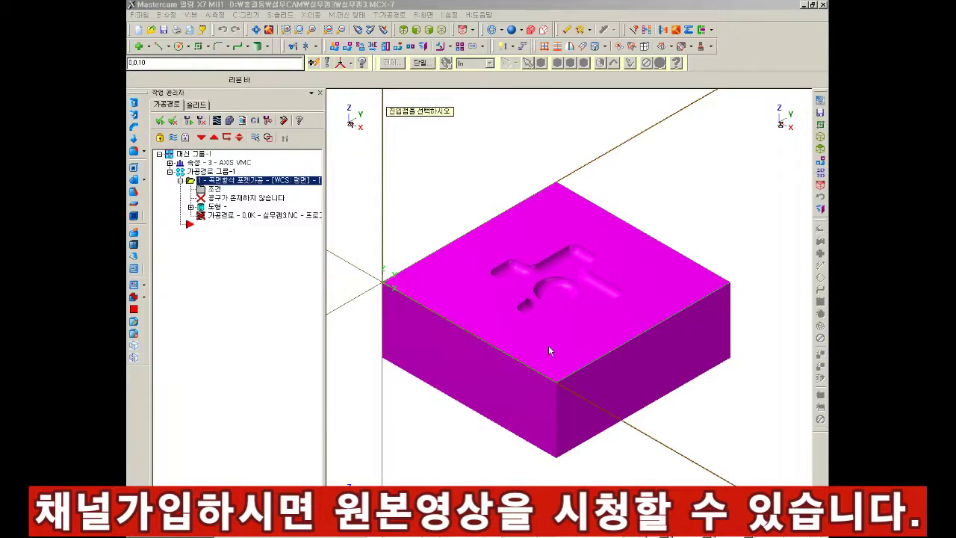
key("Return")
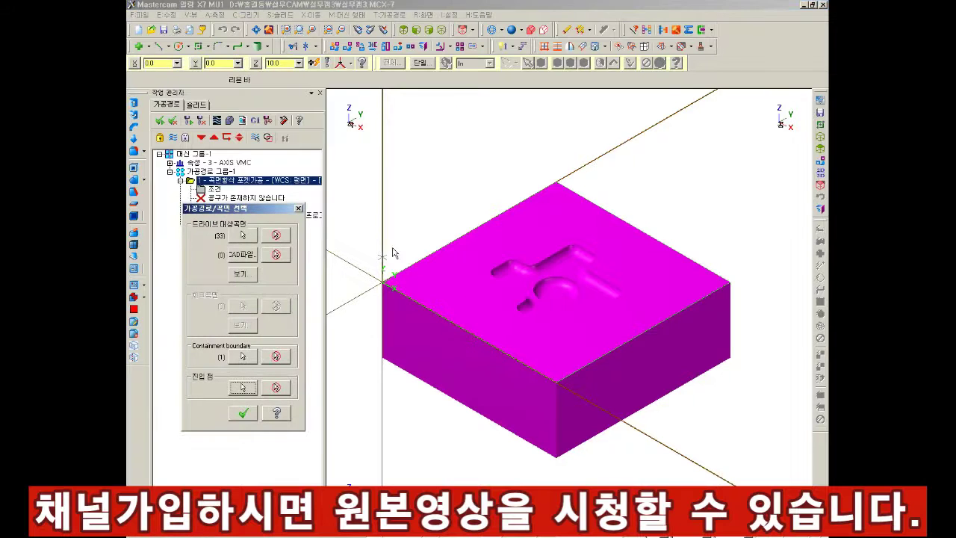
left_click(243, 412)
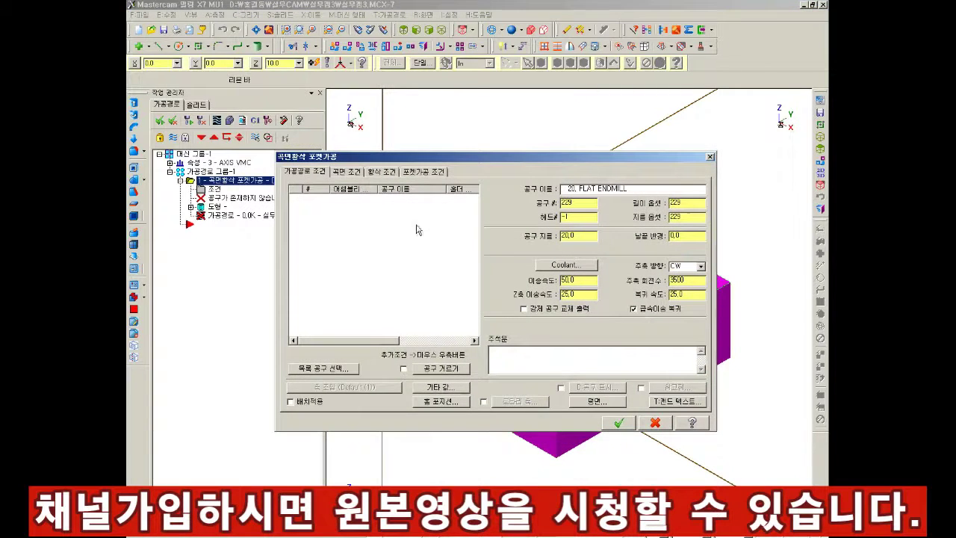
- Create a new 6 Flat Endmill as the pocket toolpath's cutter
right_click(415, 236)
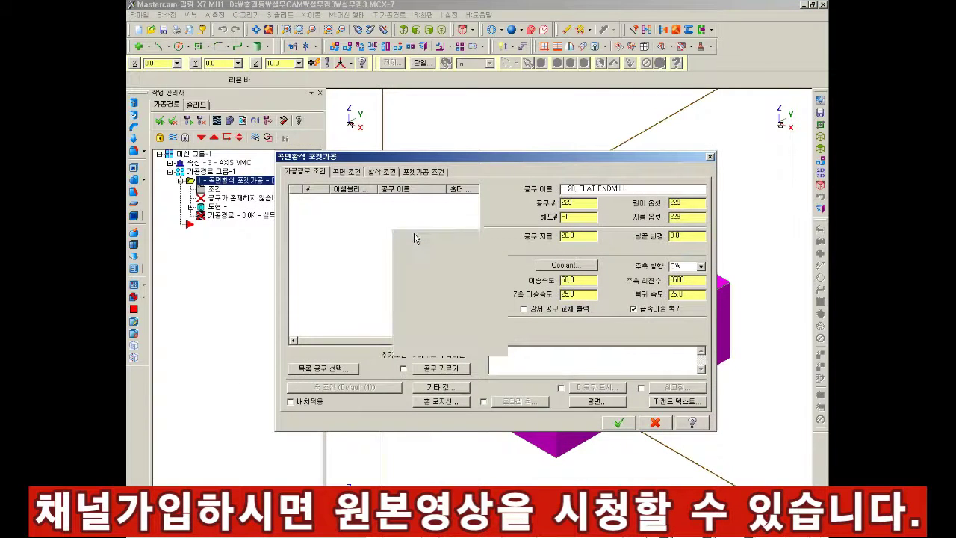
left_click(418, 237)
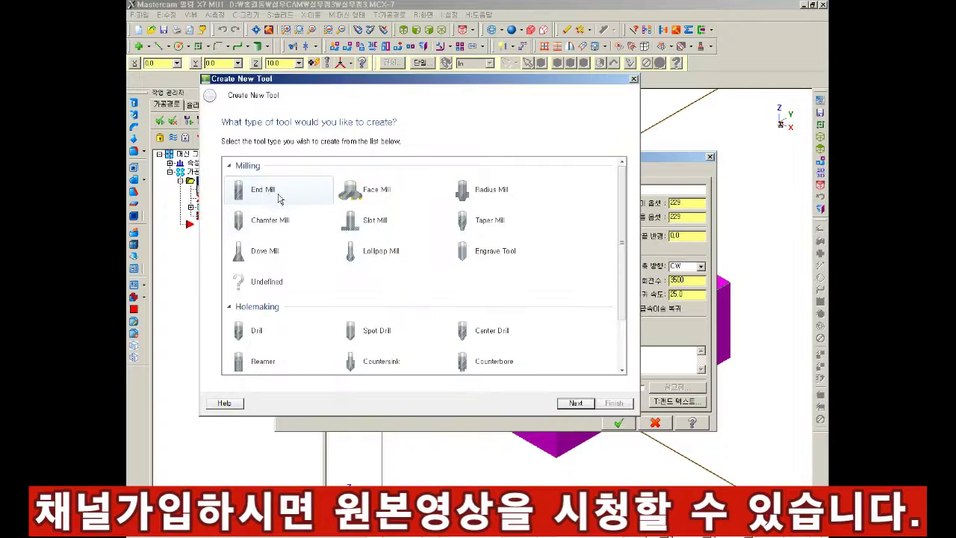
left_click(575, 404)
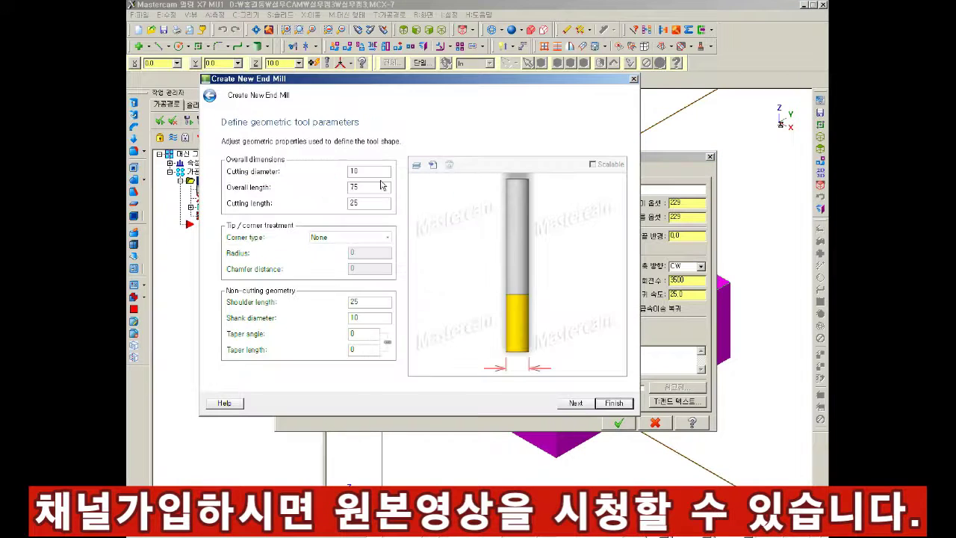
left_click(611, 403)
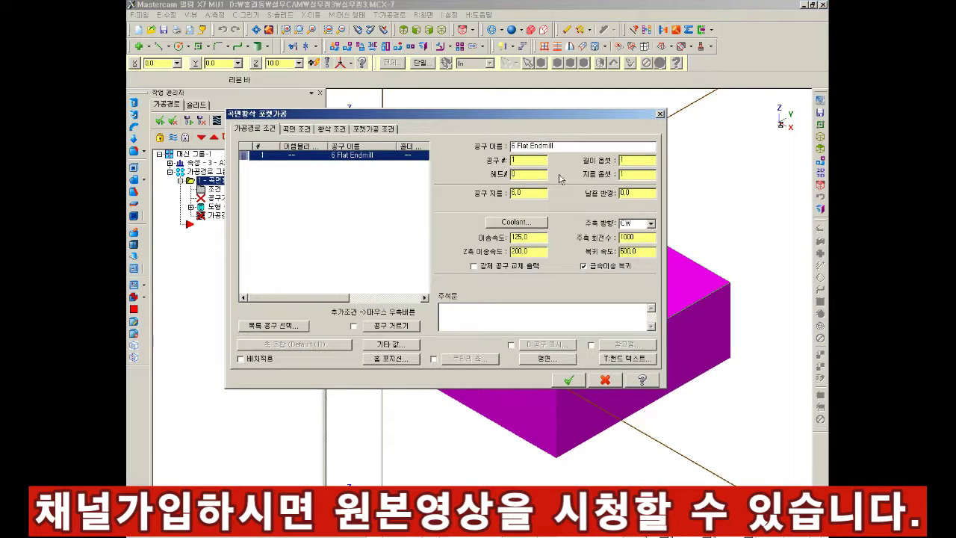
- Turn Flood coolant on and select the spindle speed value for editing
left_click(516, 222)
left_click(267, 114)
left_click(247, 121)
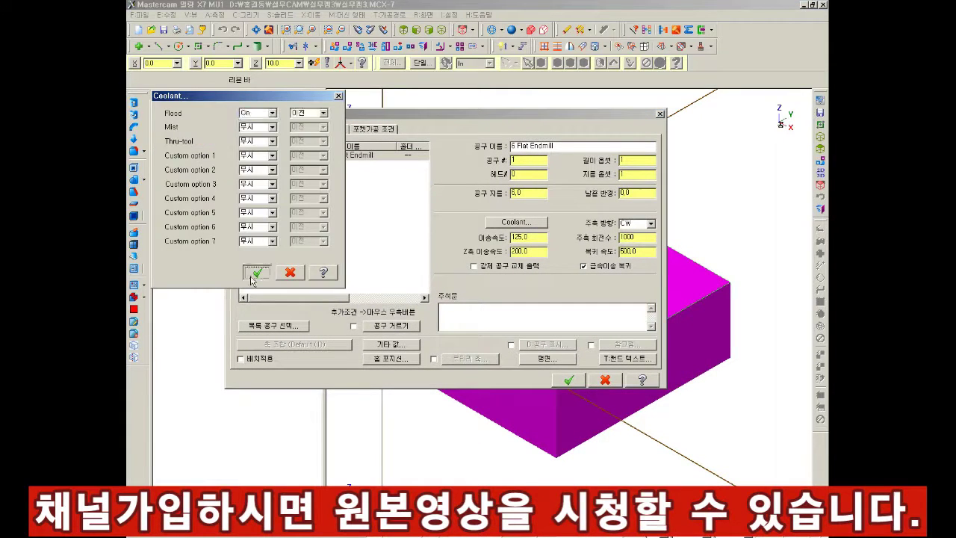
left_click(257, 272)
type("2000")
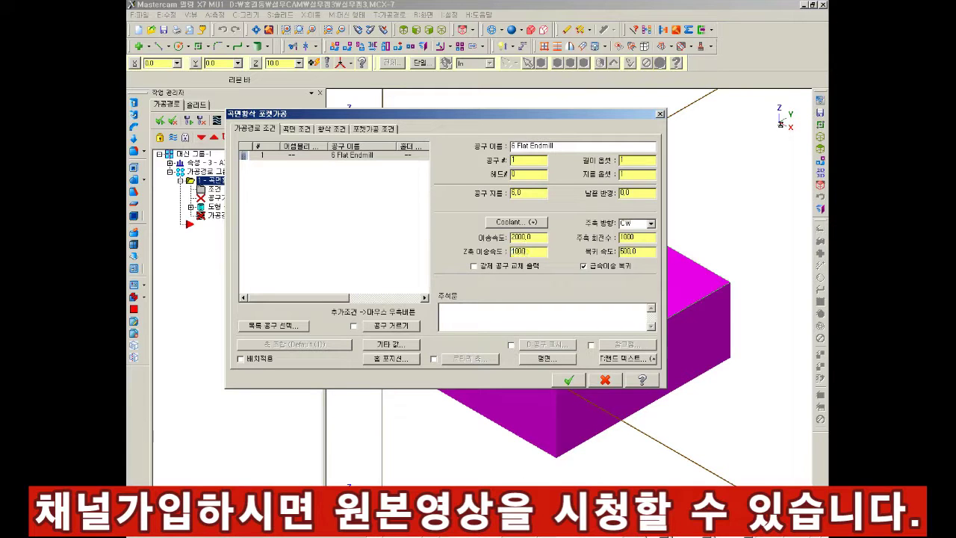
double_click(627, 237)
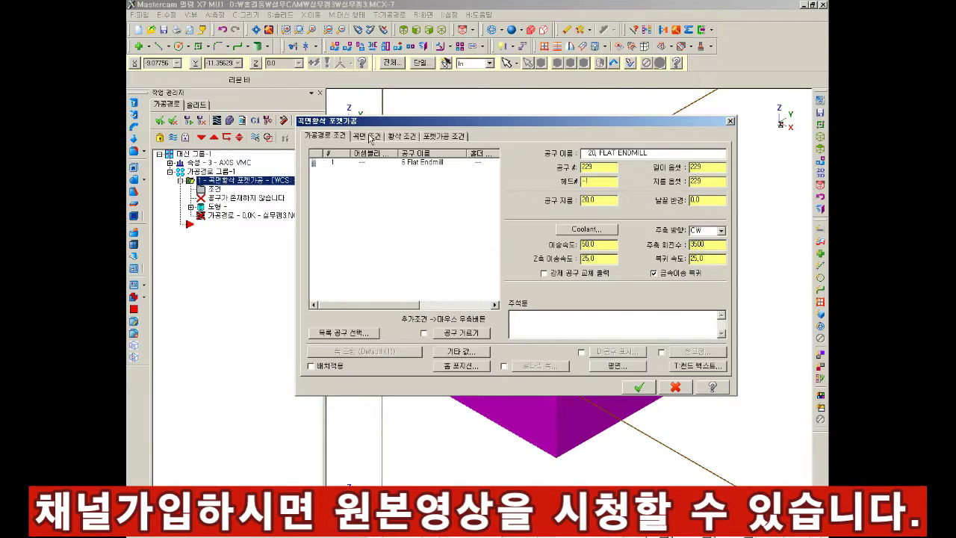
- Give the pocket a 10.0 absolute retract height, then show the rough parameters page
left_click(371, 138)
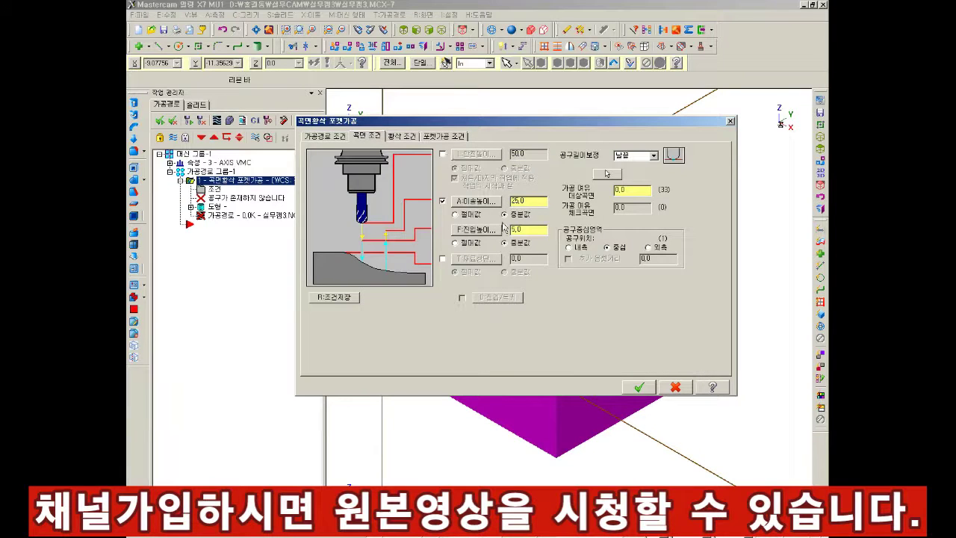
left_click(476, 230)
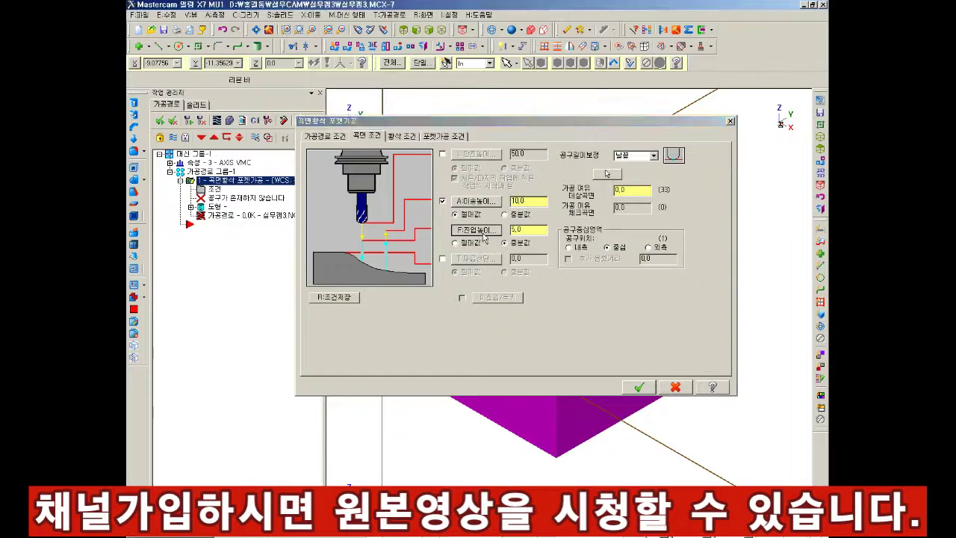
left_click(507, 239)
type("0.5")
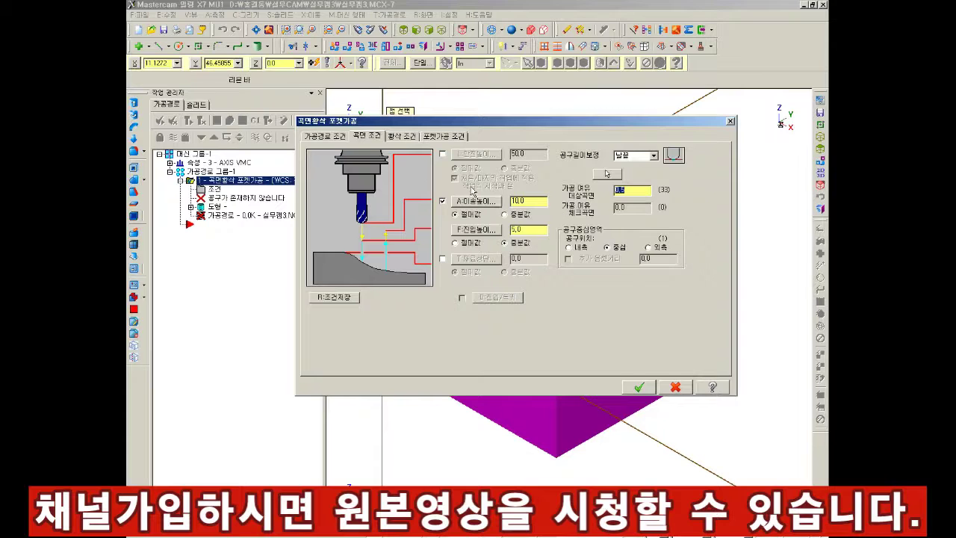
left_click(404, 137)
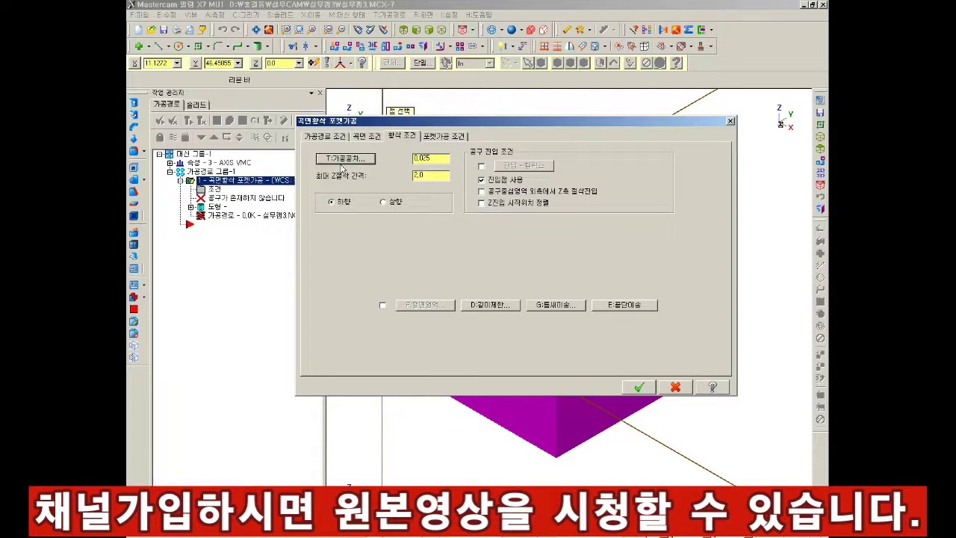
- Set maximum stepdown 1.0 and enable ramp entry with helix/ramp maximums of 4.0
double_click(418, 175)
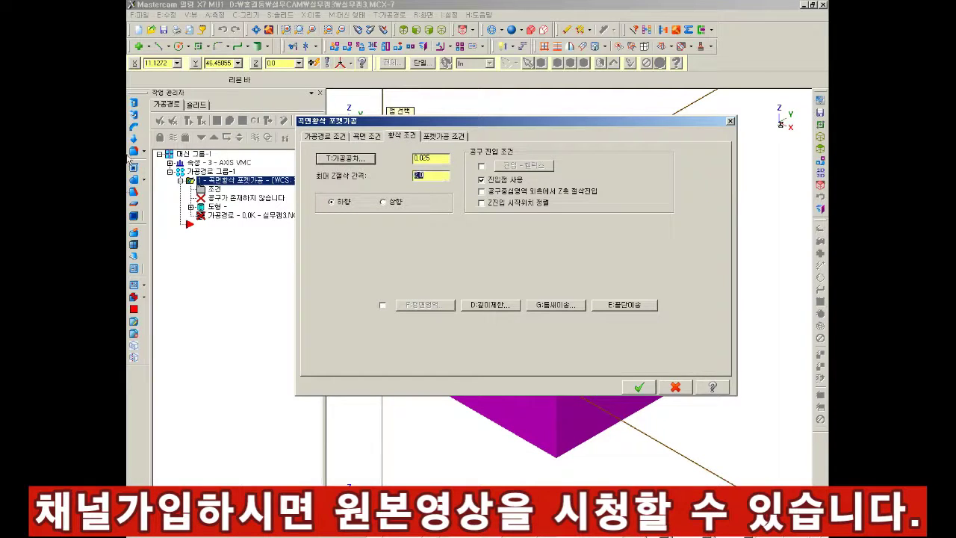
left_click(481, 166)
left_click(532, 167)
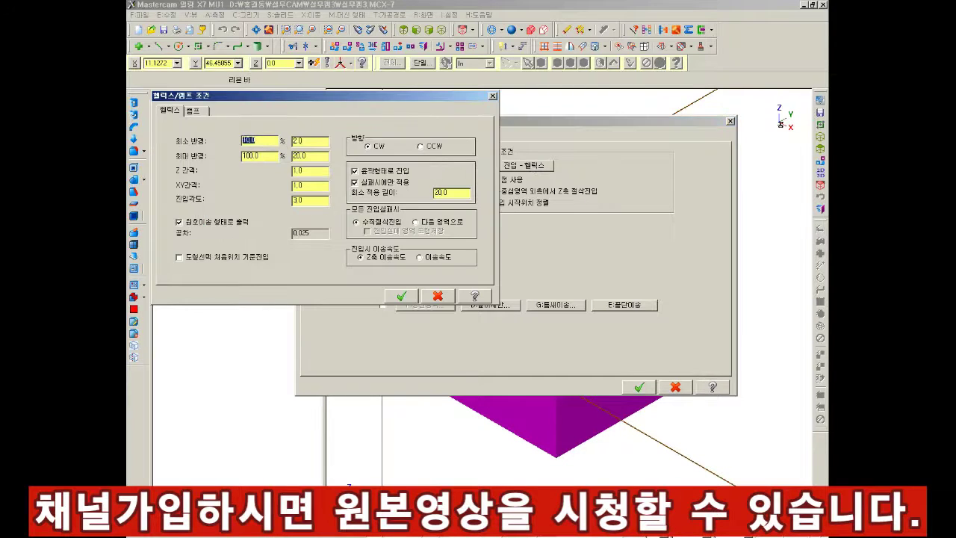
key("Tab")
left_click(193, 111)
key("Tab")
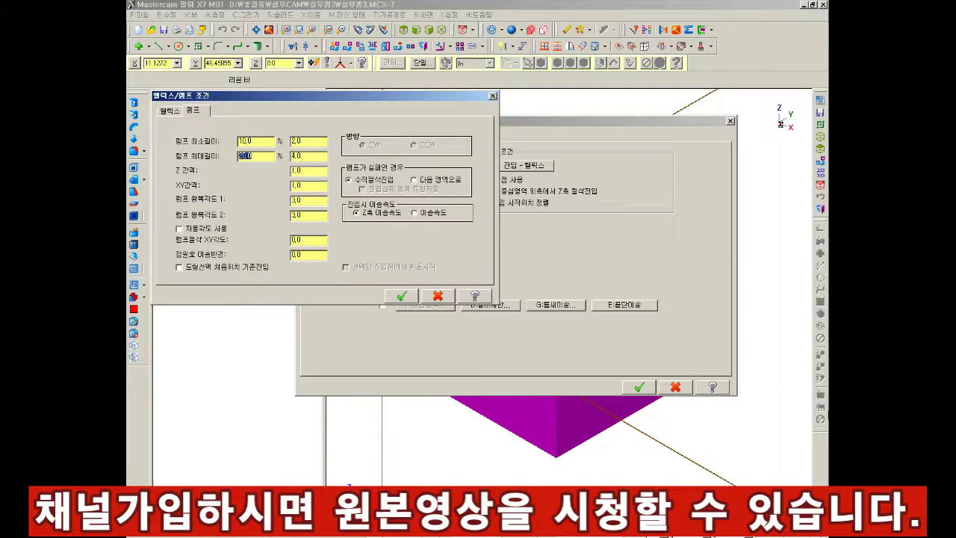
left_click(401, 296)
- Turn on Optimize cut order in the gap settings
left_click(556, 305)
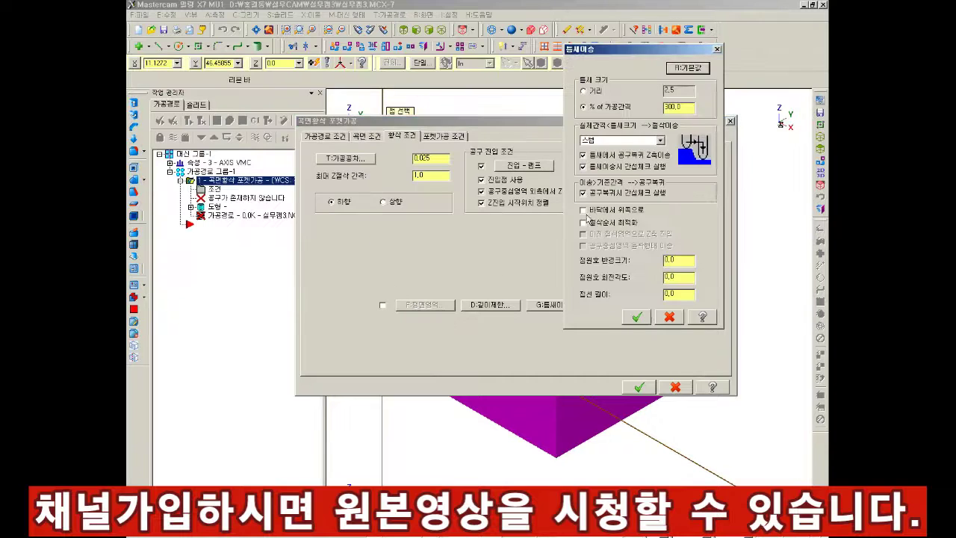
left_click(584, 222)
left_click(636, 318)
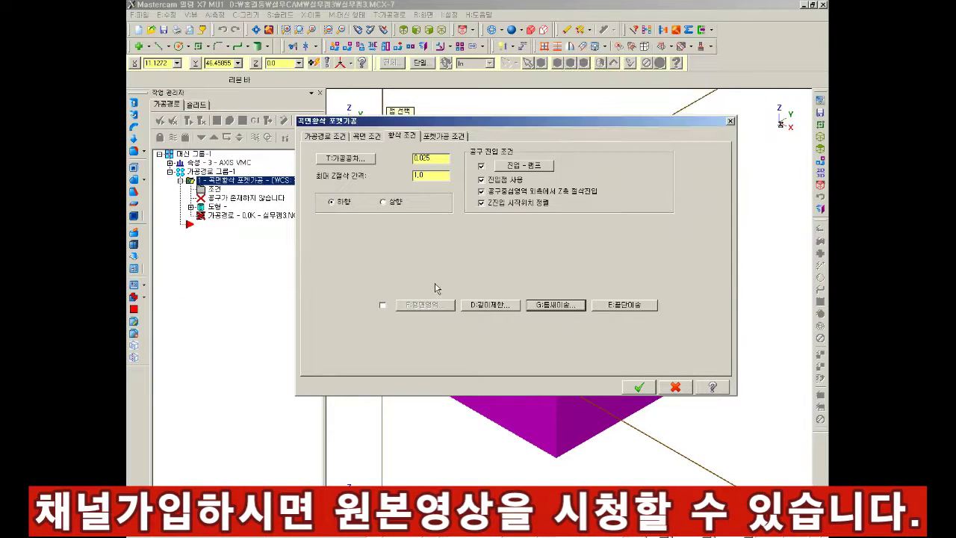
- Choose Constant Overlap Spiral pocketing with 50% stepover and 0.3 finish pass spacing
left_click(452, 138)
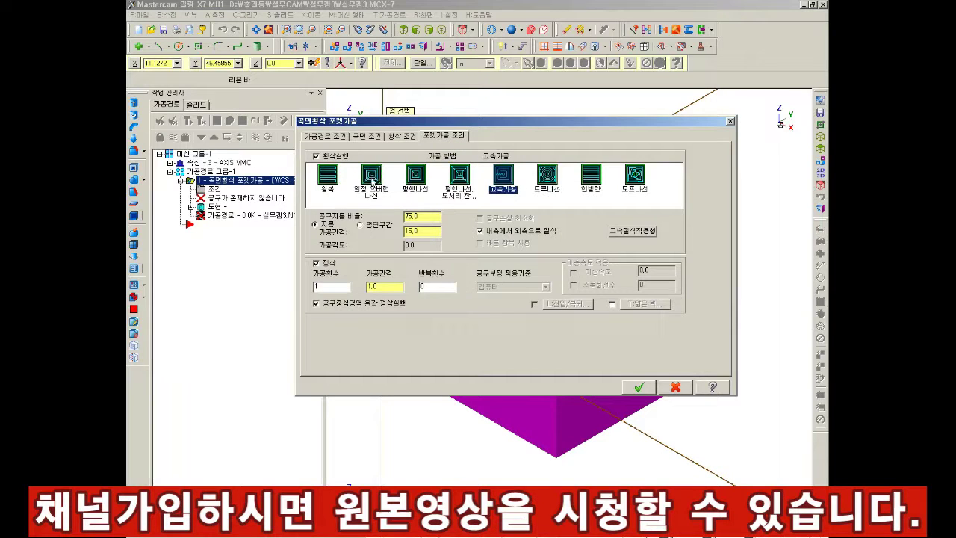
left_click(371, 180)
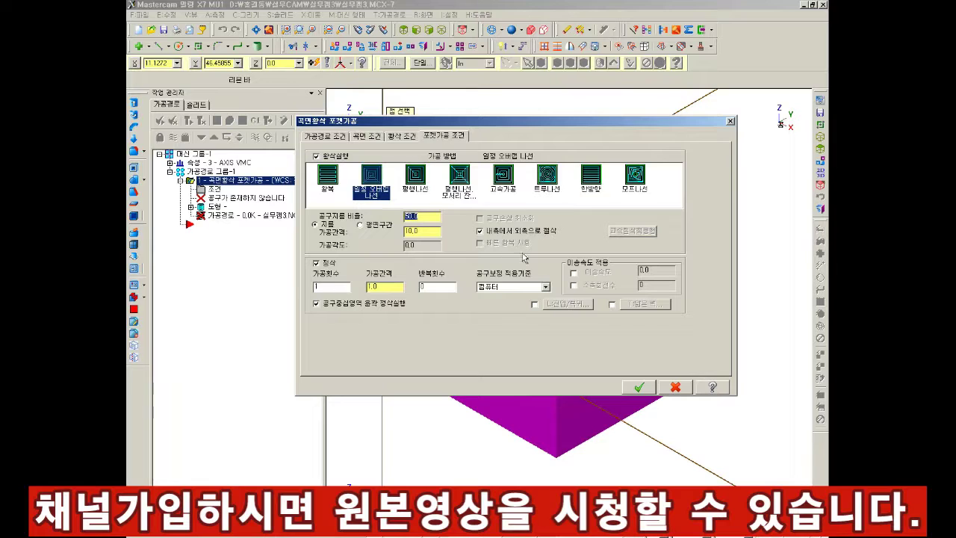
double_click(396, 291)
type("0.3")
- Enable lead in/out with entry values copied to exit, then generate the pocket toolpath
left_click(534, 304)
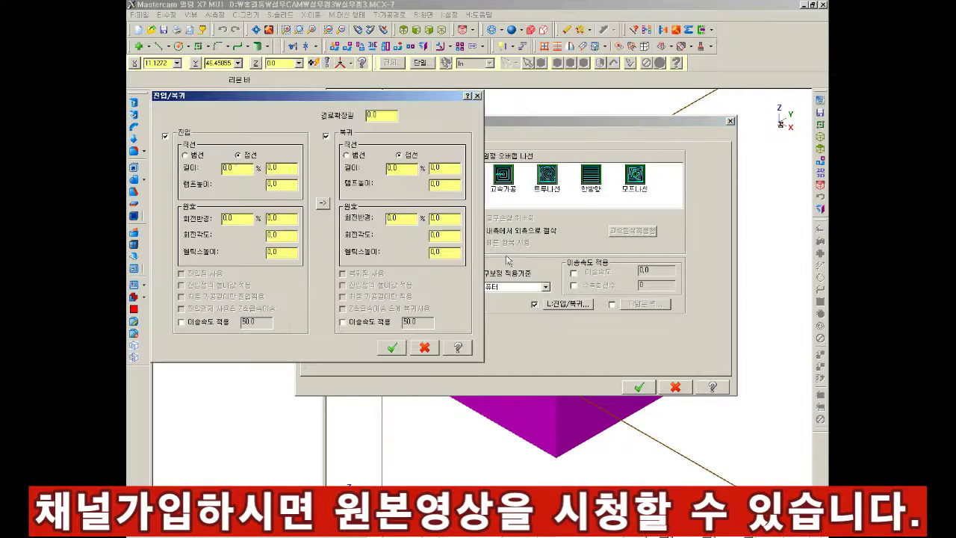
type("20")
left_click(322, 203)
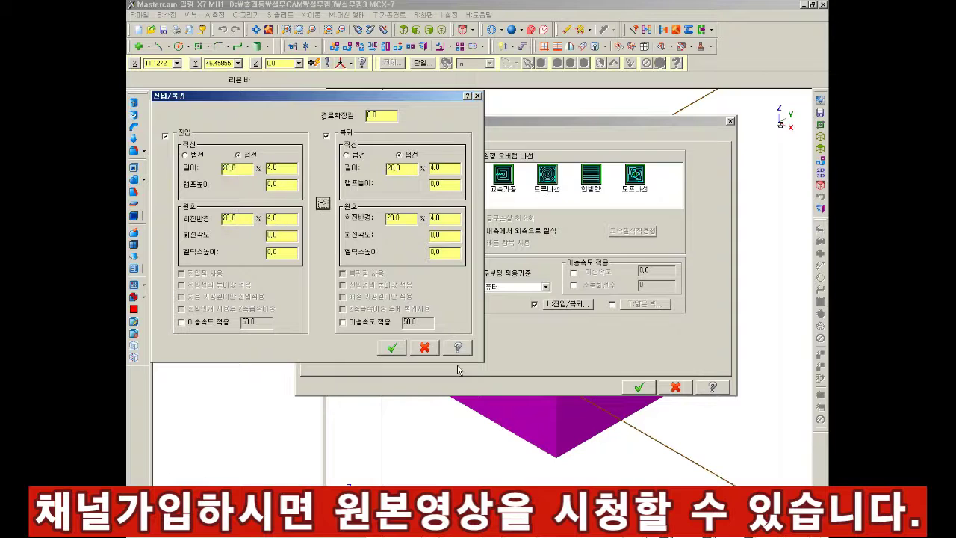
left_click(391, 348)
left_click(558, 305)
left_click(391, 347)
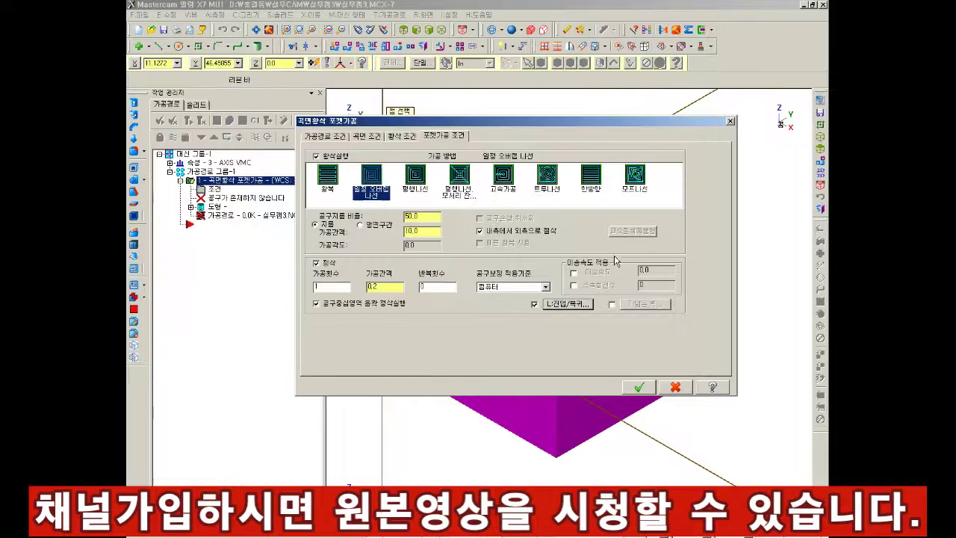
left_click(639, 387)
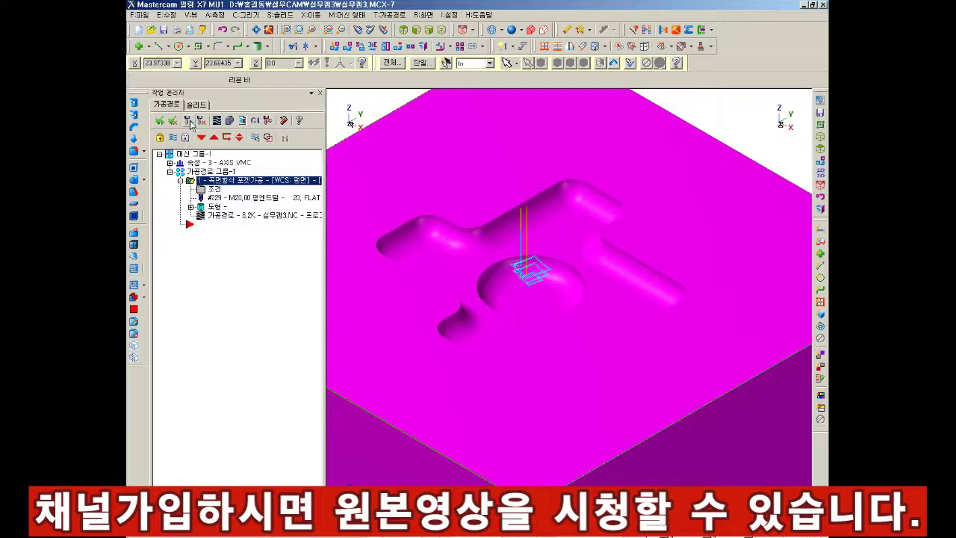
- Backplot the pocket toolpath and replace its tool with the library 6 Flat Endmill
left_click(189, 122)
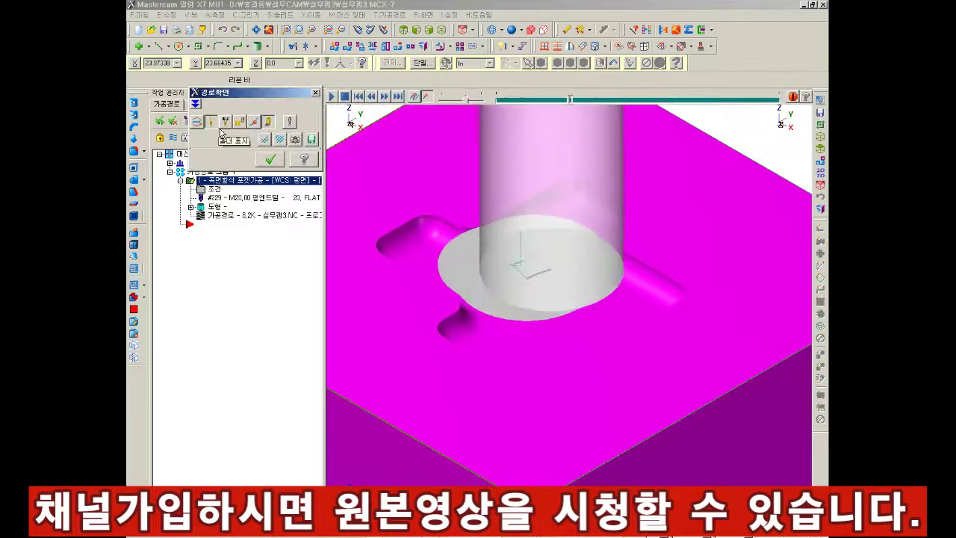
left_click(212, 190)
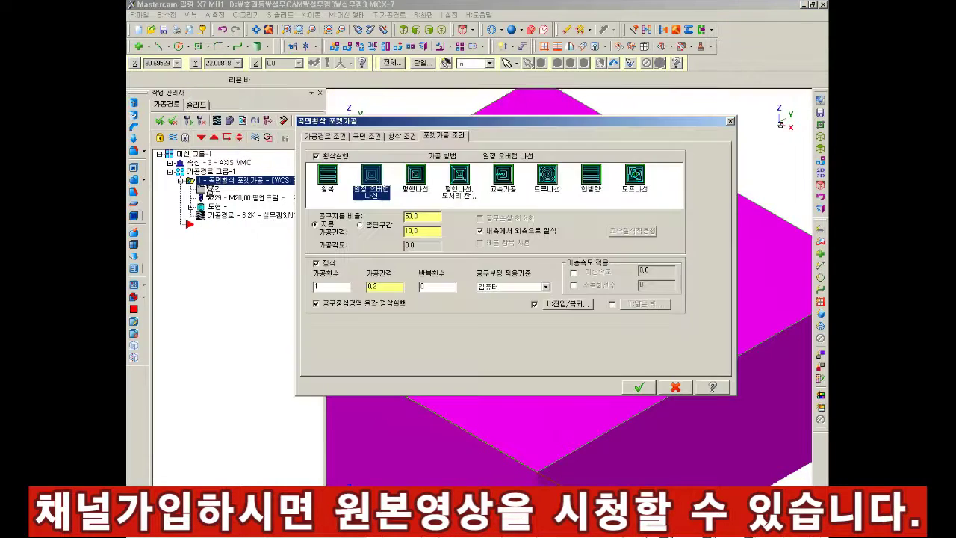
right_click(396, 172)
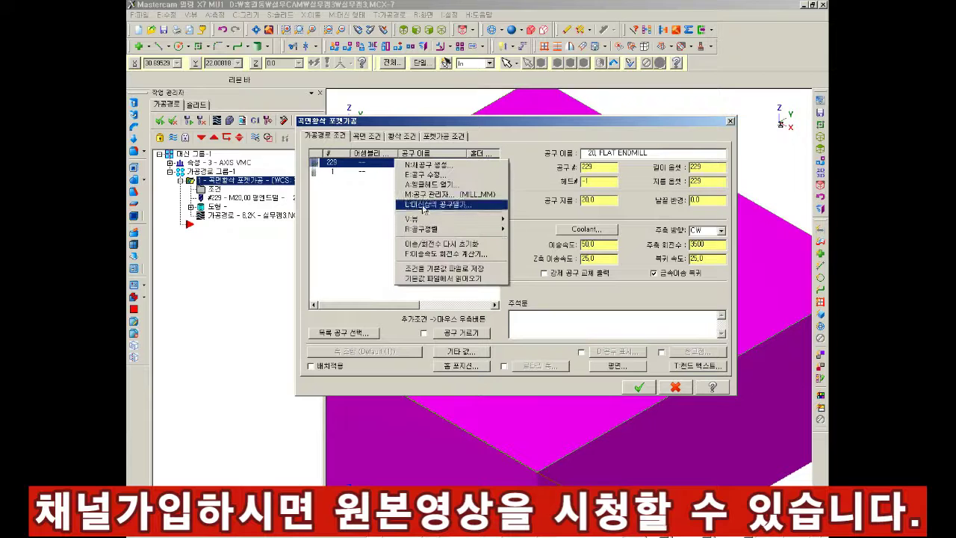
left_click(356, 203)
left_click(353, 172)
left_click(539, 281)
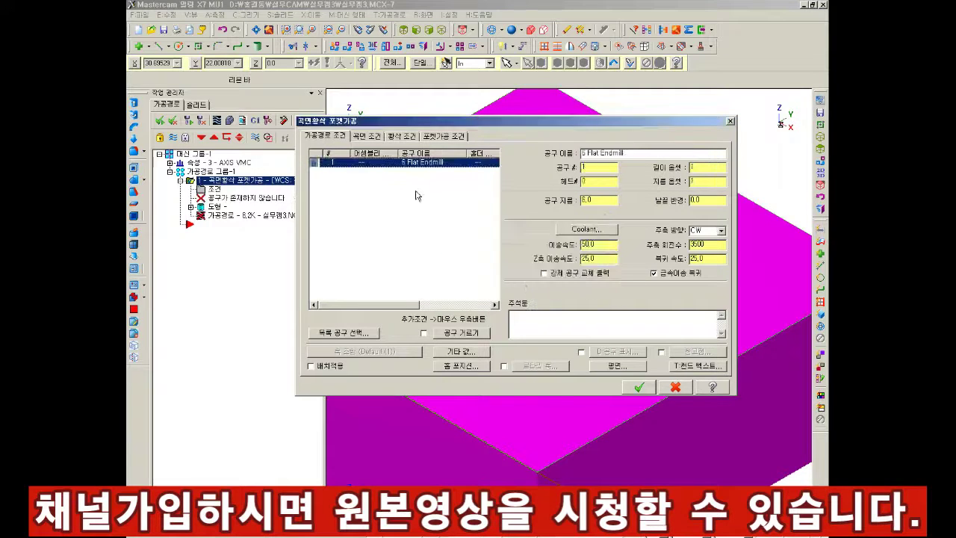
- Accept the tool change and regenerate the outdated pocket toolpath
left_click(638, 387)
left_click(185, 120)
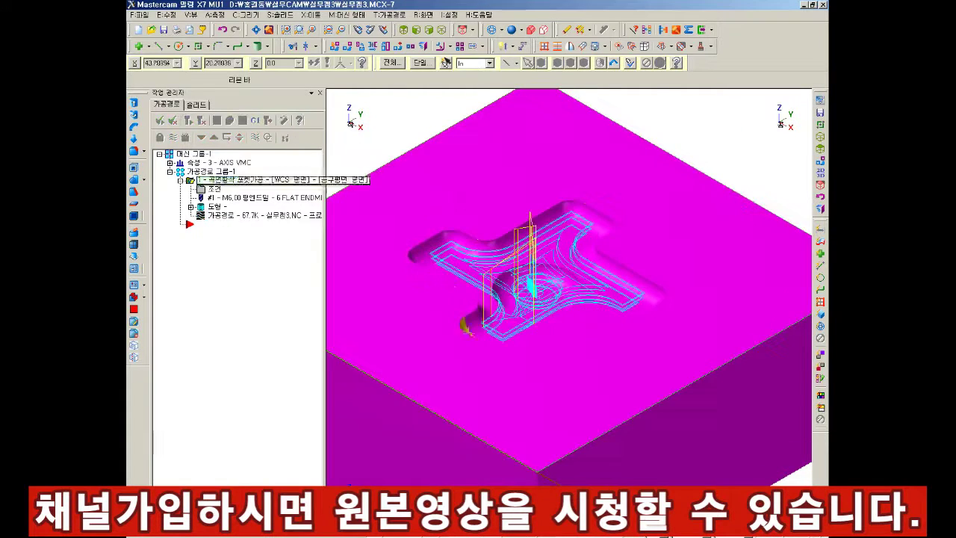
left_click(229, 120)
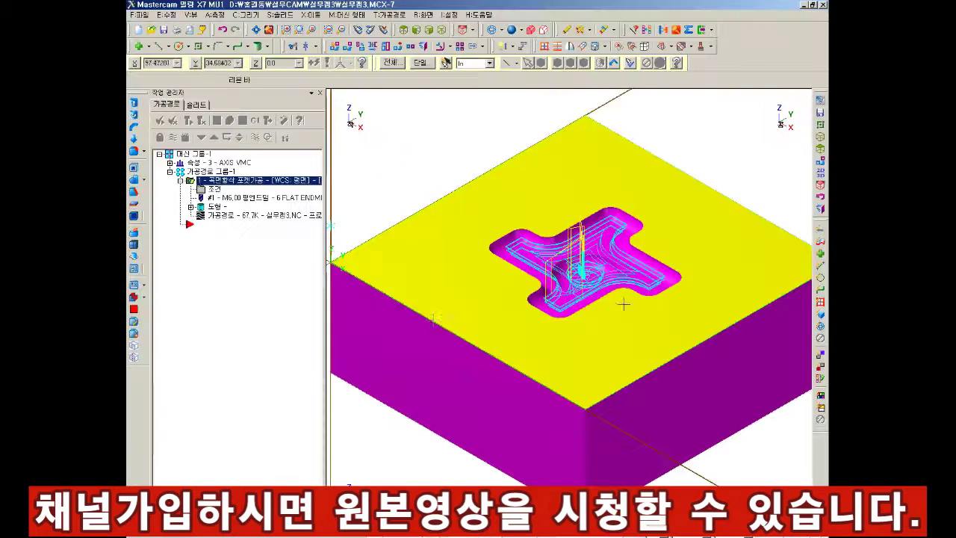
- Size the stock from two opposite part corners to 80 × 80 × 30, origin X40 Y40 Z0
left_click(200, 188)
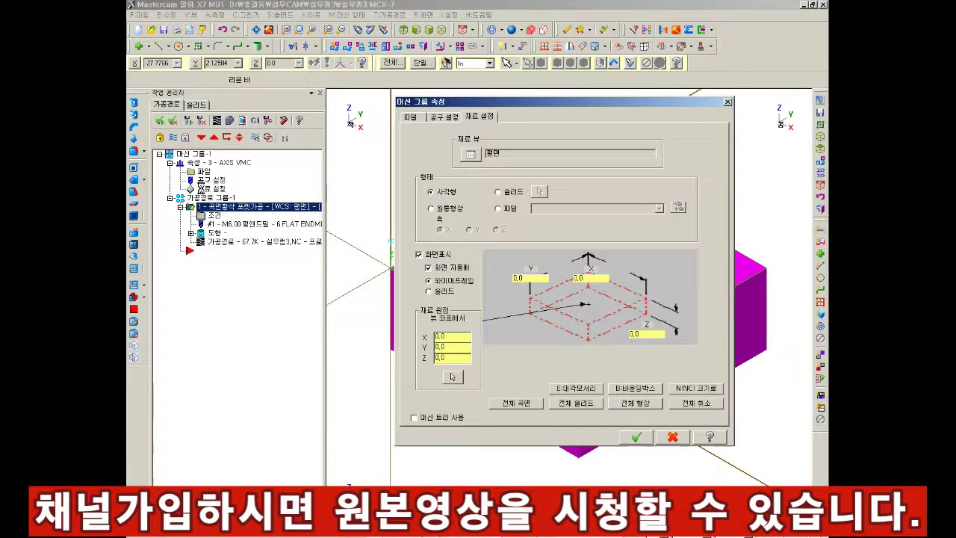
left_click(578, 389)
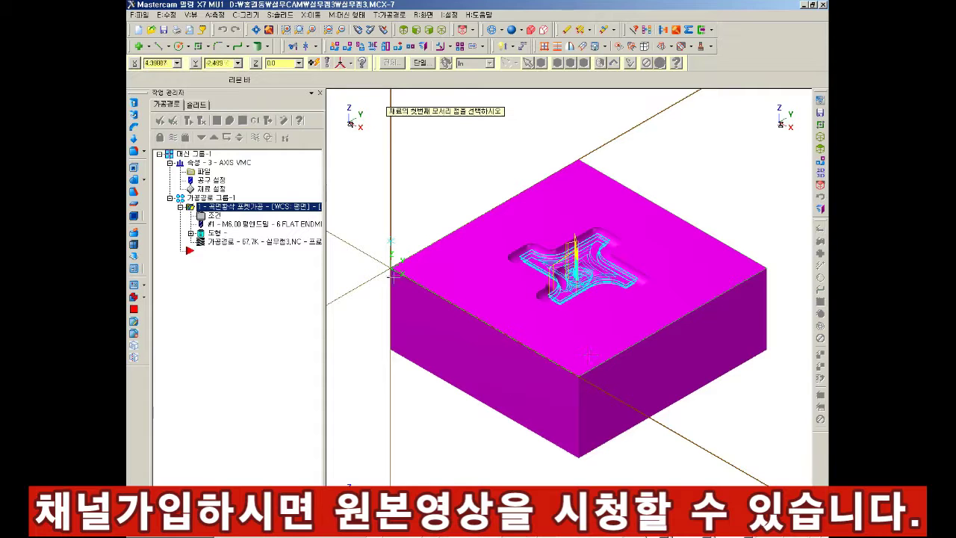
left_click(766, 349)
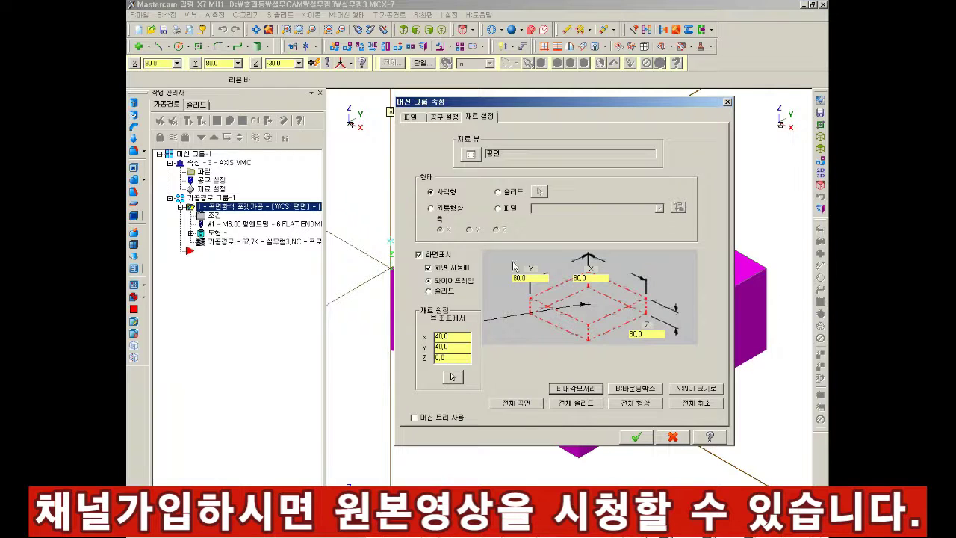
left_click(647, 442)
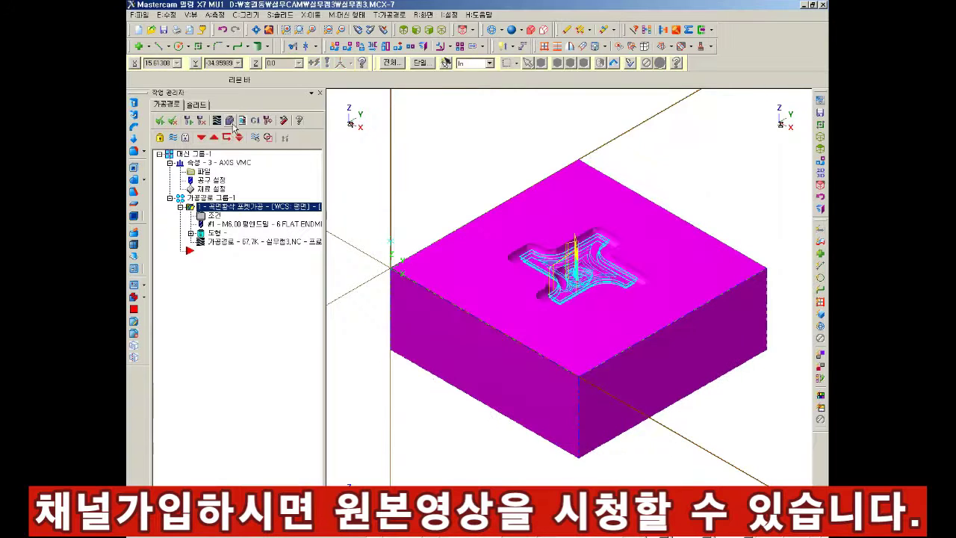
- Run verification and zoom in on the cross-shaped pocket cut into the stock
left_click(231, 121)
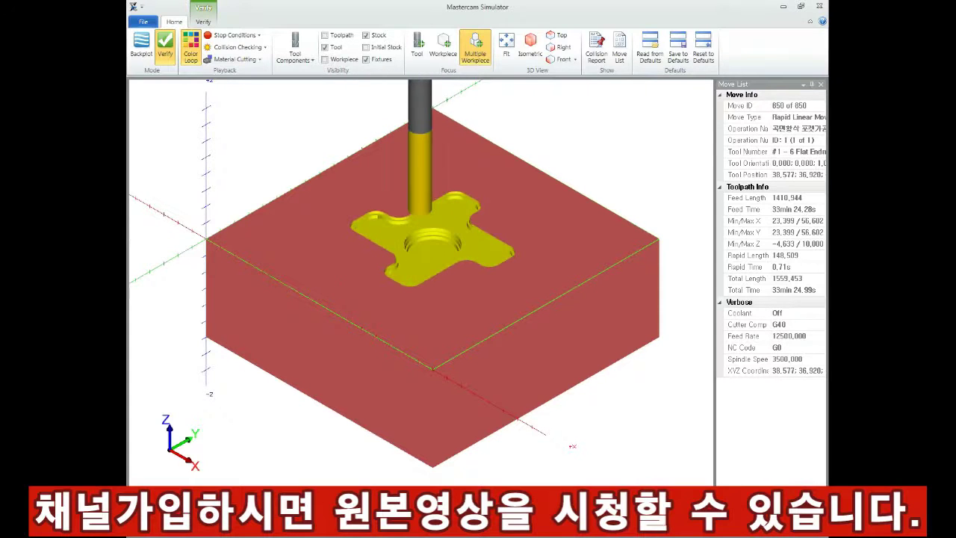
scroll(425, 219, "up", 2)
scroll(396, 277, "up", 2)
scroll(418, 258, "down", 3)
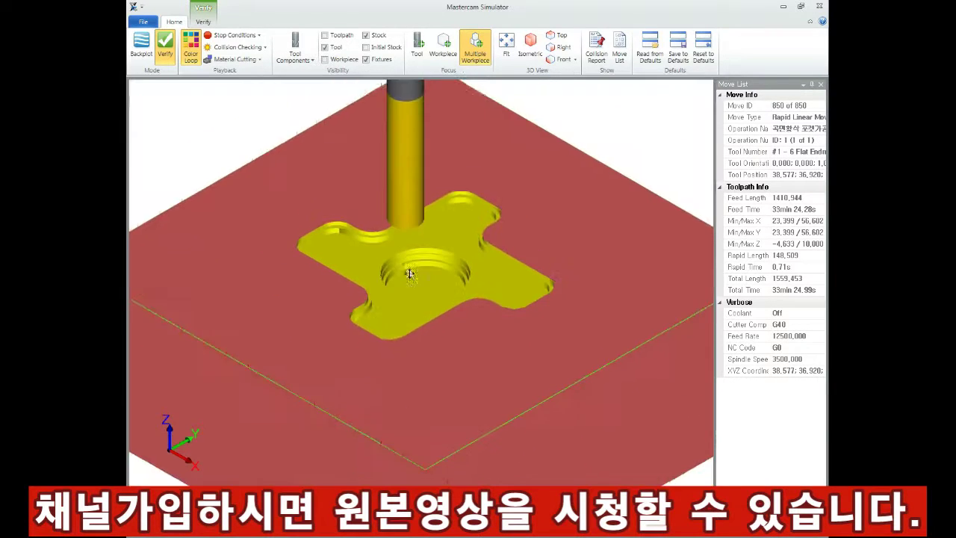
scroll(428, 259, "down", 1)
scroll(428, 259, "down", 3)
- Close the simulator and start a new surface finish contour toolpath
left_click(818, 6)
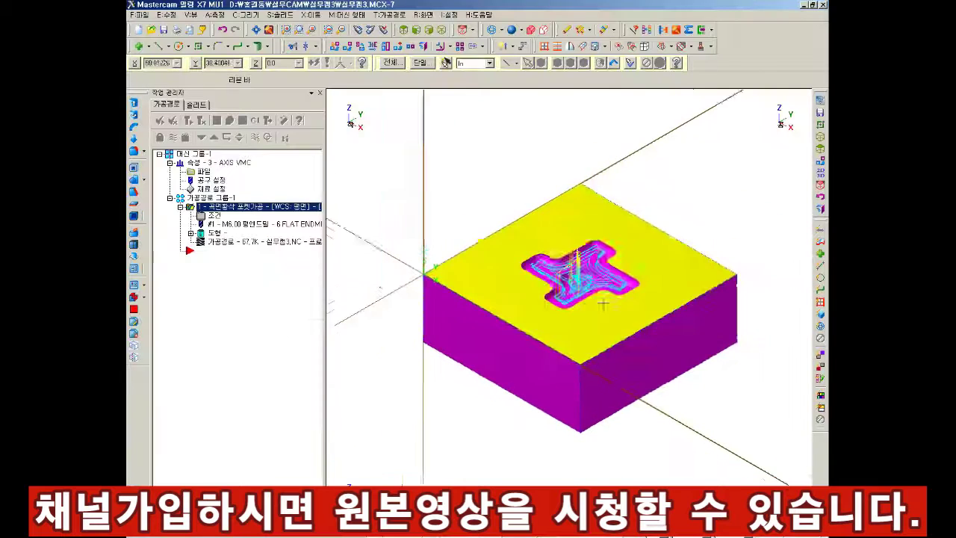
right_click(220, 197)
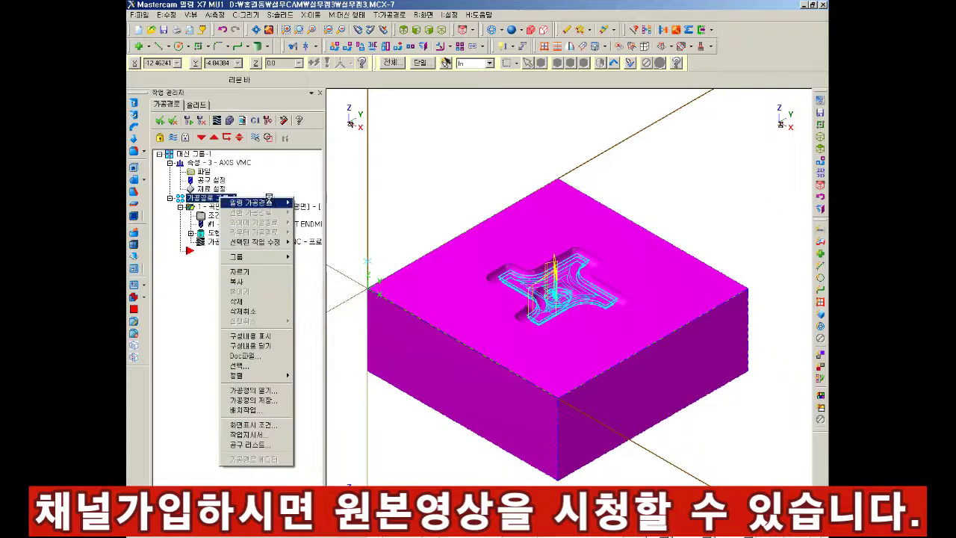
mouse_move(340, 290)
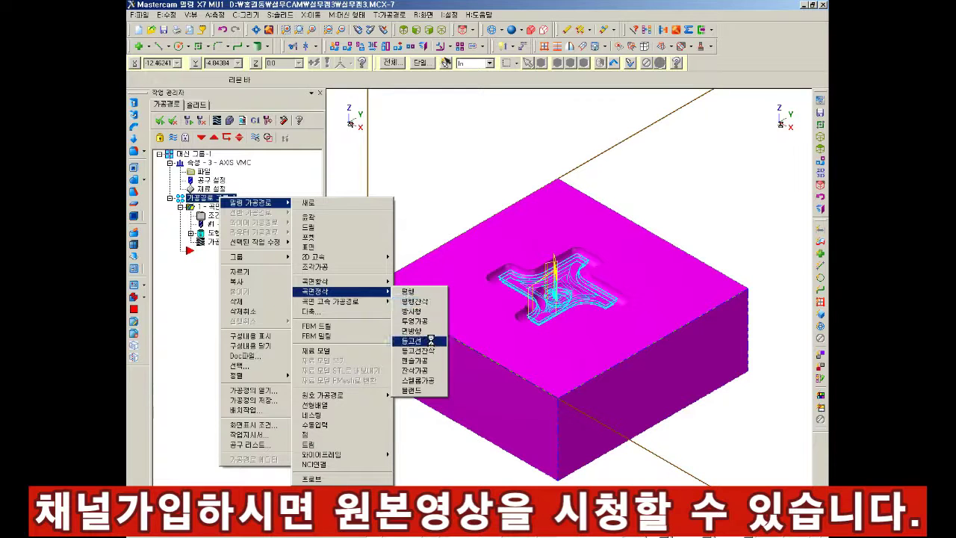
left_click(411, 342)
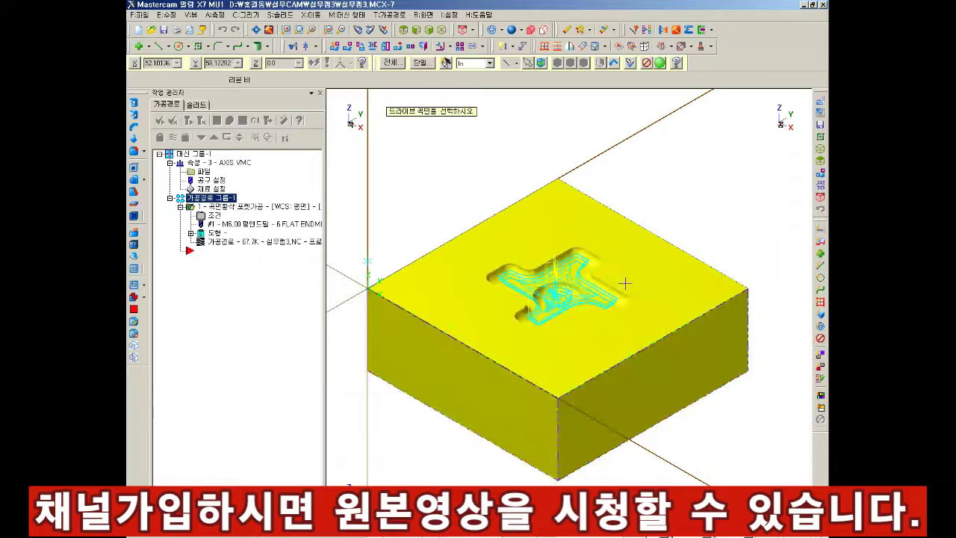
key("Return")
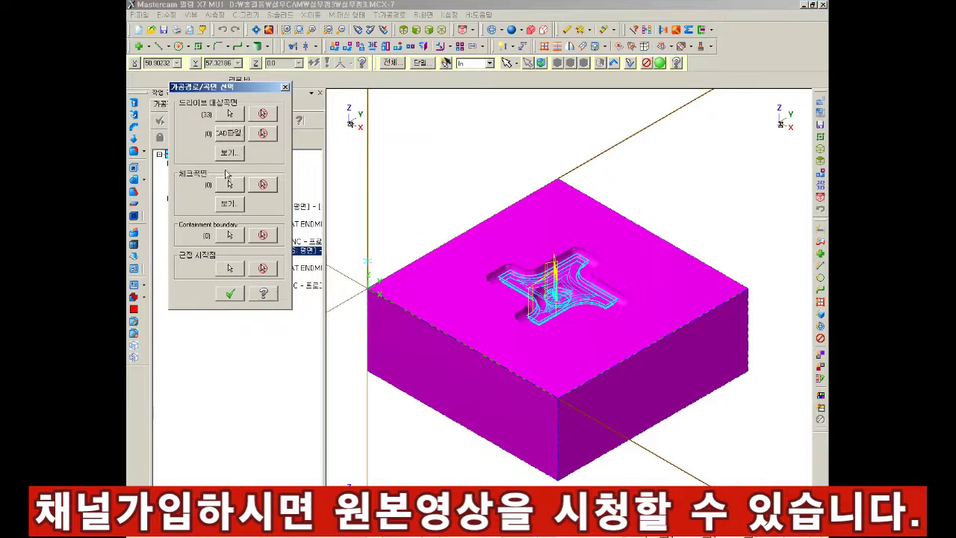
- Select the solid's 33 faces as check surfaces for the contour toolpath
left_click(229, 185)
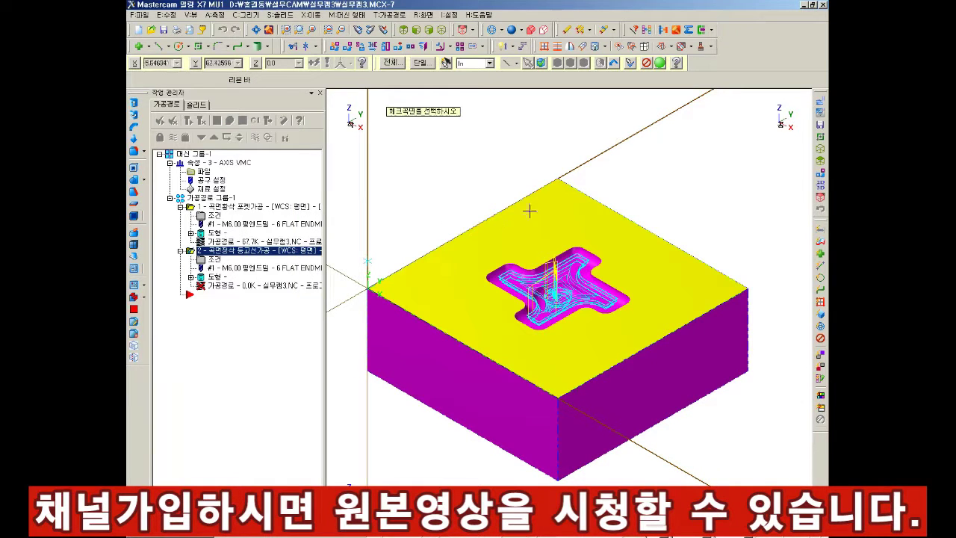
left_click(541, 64)
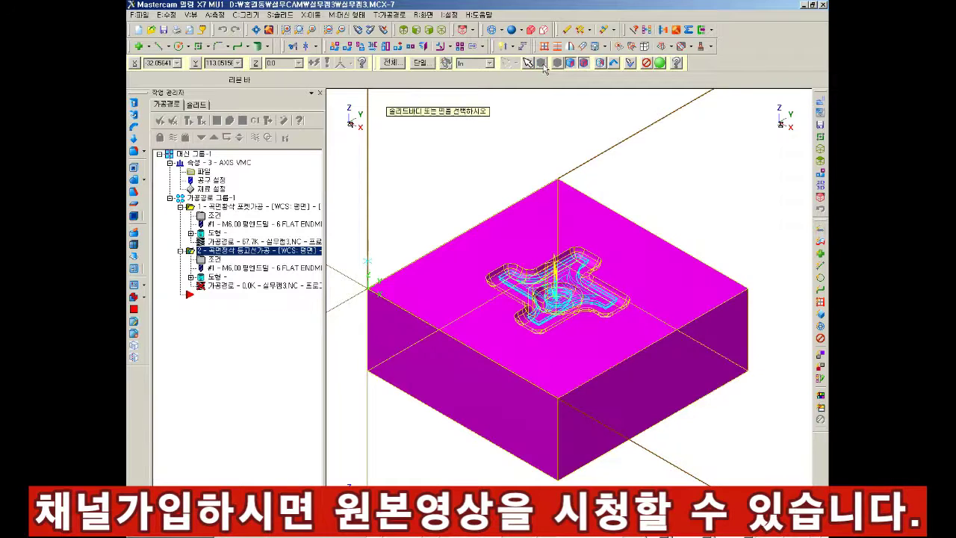
left_click(542, 64)
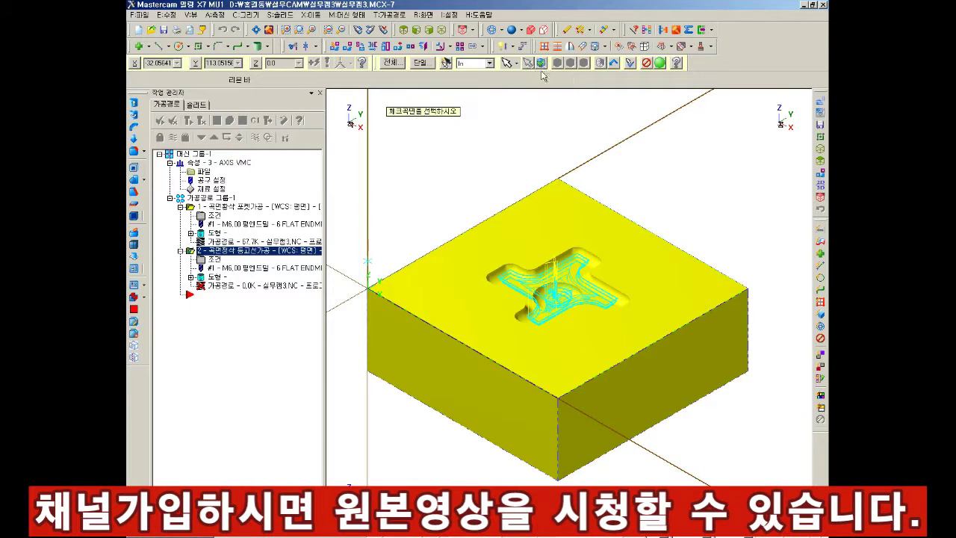
left_click(542, 64)
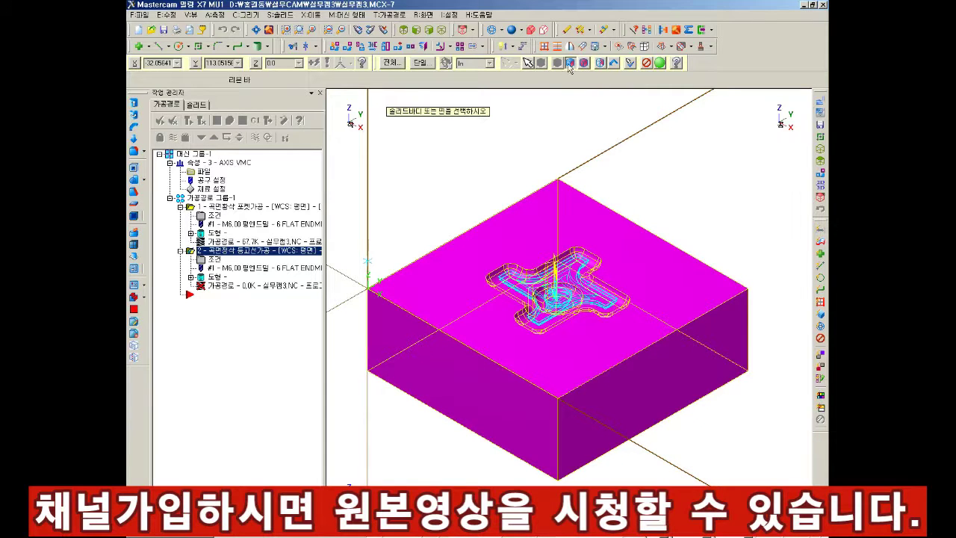
left_click(554, 224)
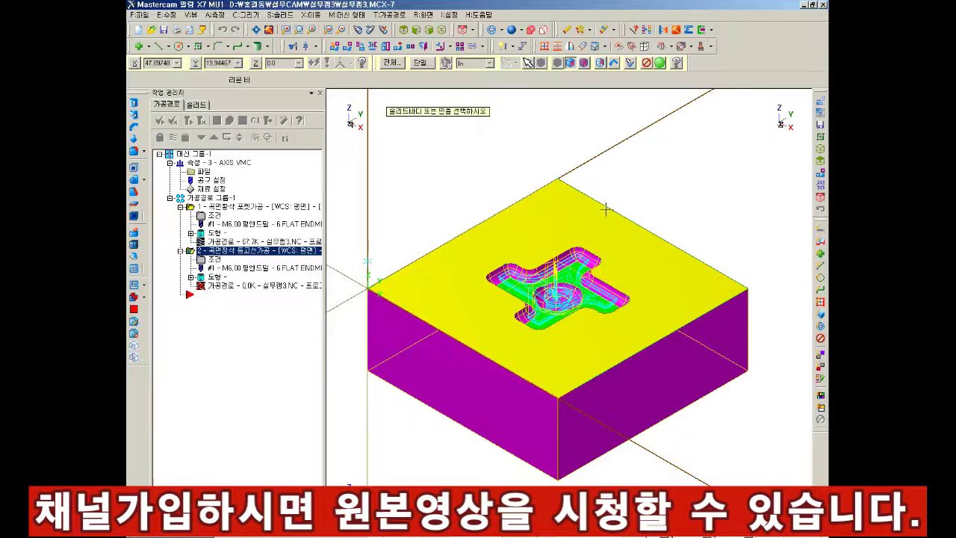
scroll(604, 328, "up", 1)
scroll(587, 237, "down", 1)
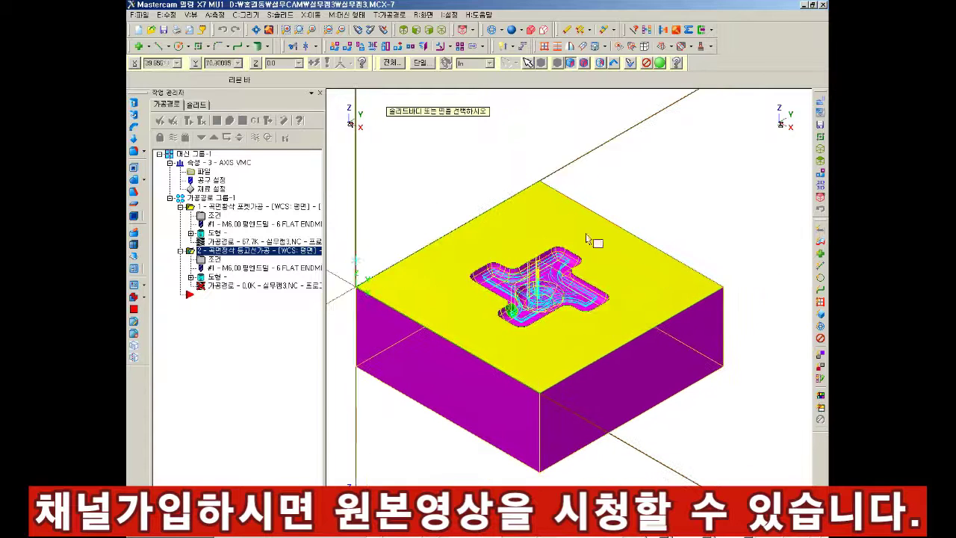
scroll(528, 233, "down", 1)
left_click(528, 233)
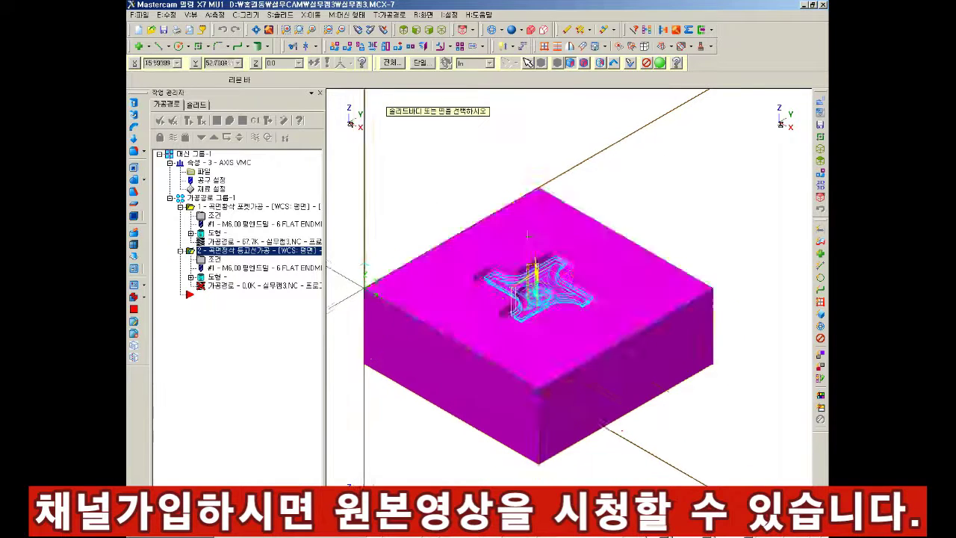
left_click(528, 235)
left_click(659, 63)
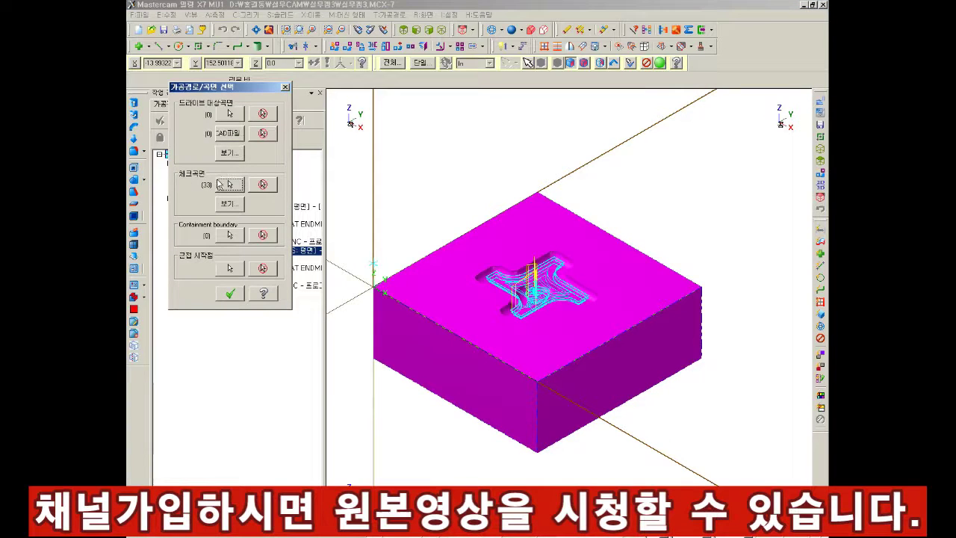
- Select the whole solid as drive surfaces and the block's top face as the check surface
left_click(228, 116)
left_click(542, 216)
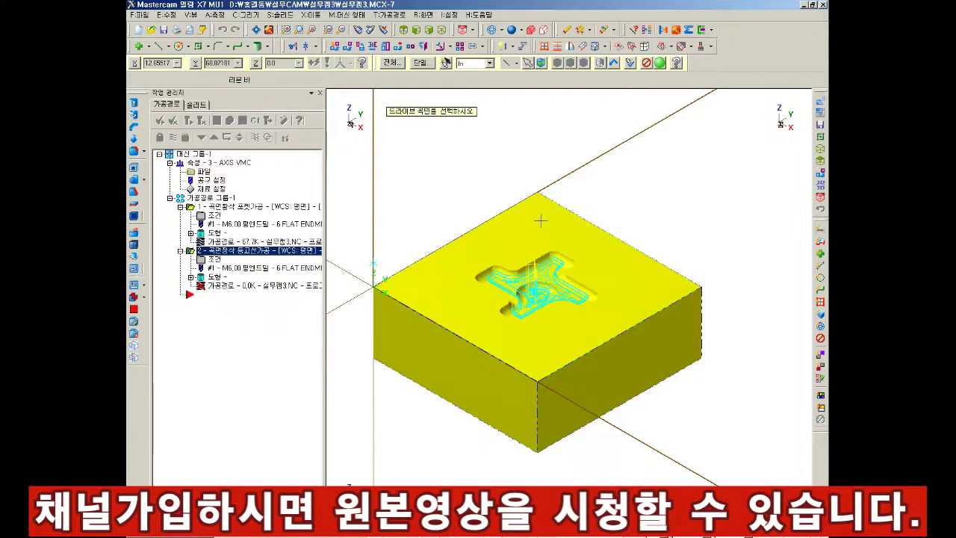
key("Return")
left_click(230, 185)
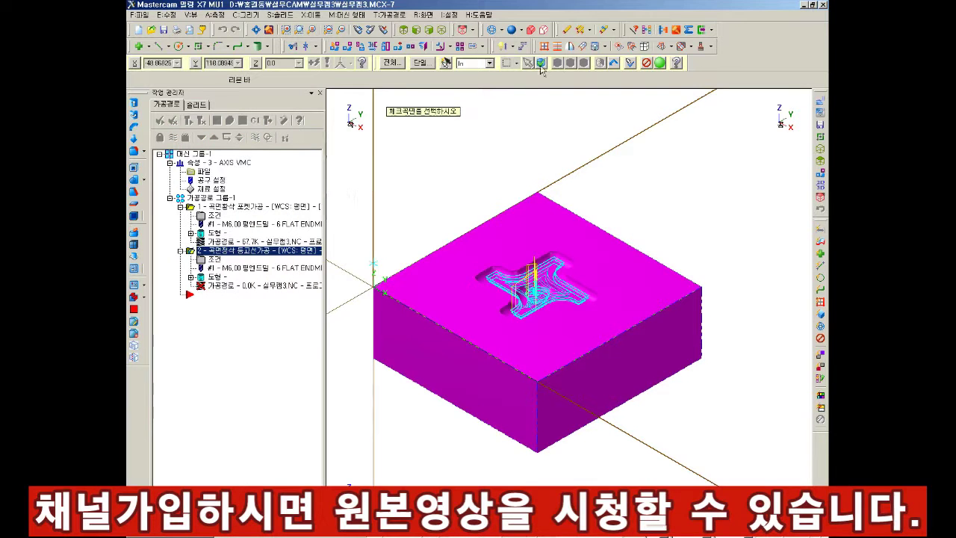
left_click(560, 220)
left_click(661, 64)
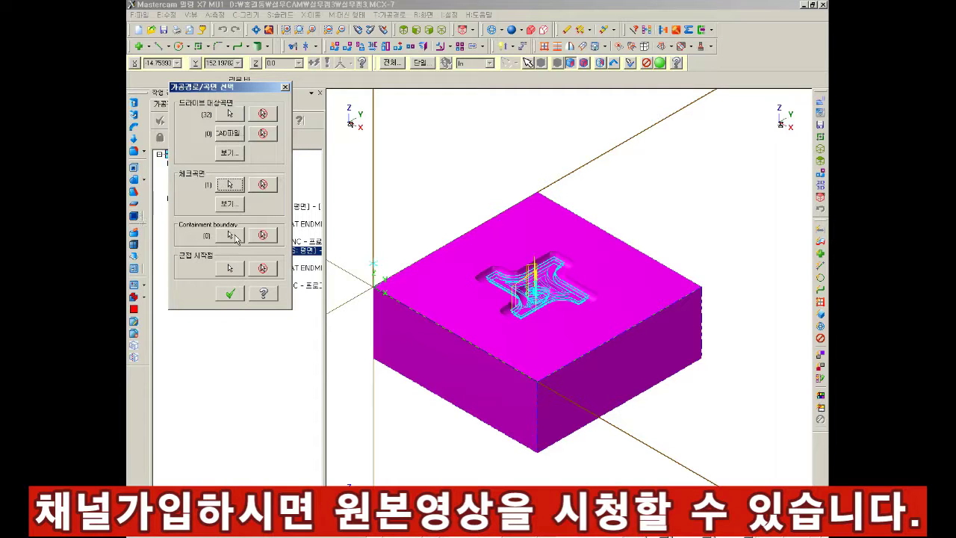
- Chain the containment boundary and set the approach start point at the block corner
left_click(233, 236)
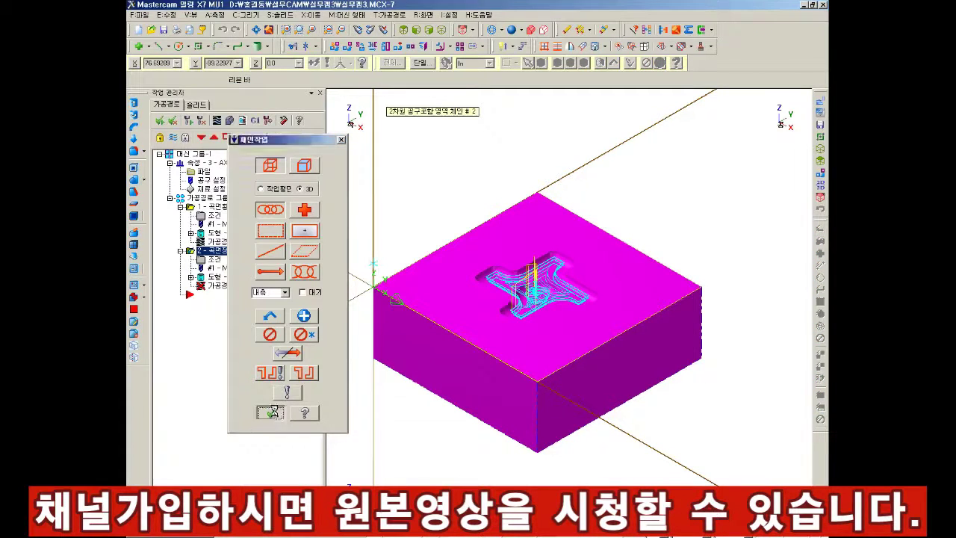
left_click(271, 412)
left_click(229, 267)
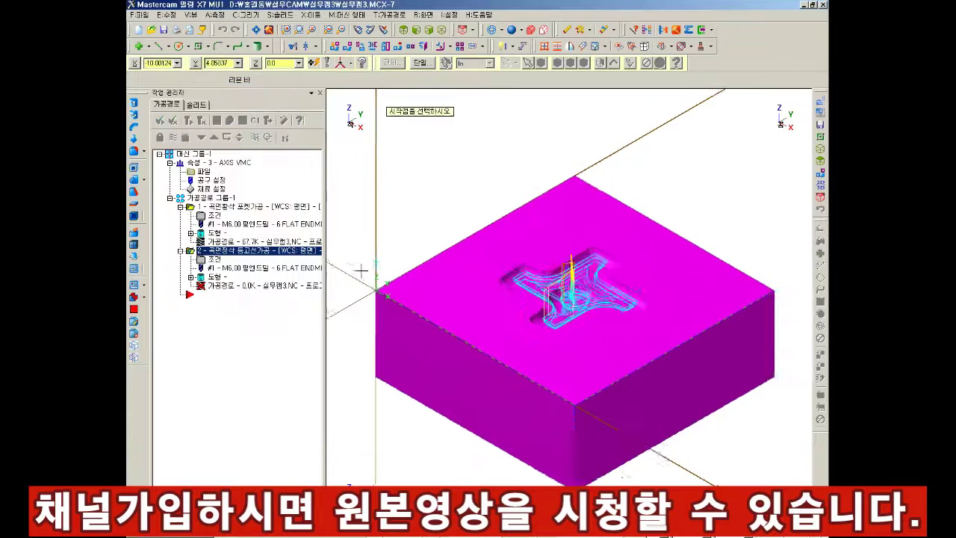
scroll(370, 265, "up", 3)
left_click(388, 262)
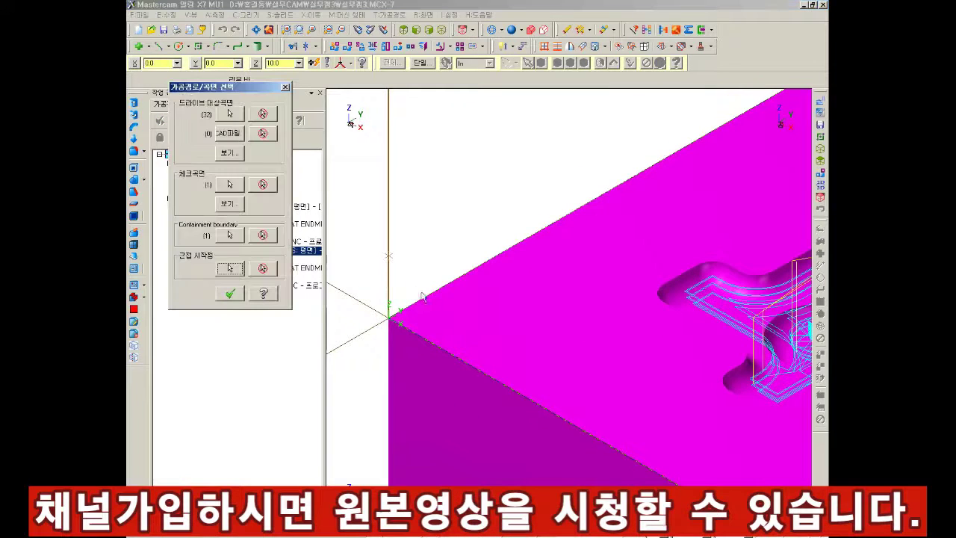
- Accept the surface selections and create a new 6 mm full-radius ball-nose end mill
left_click(229, 294)
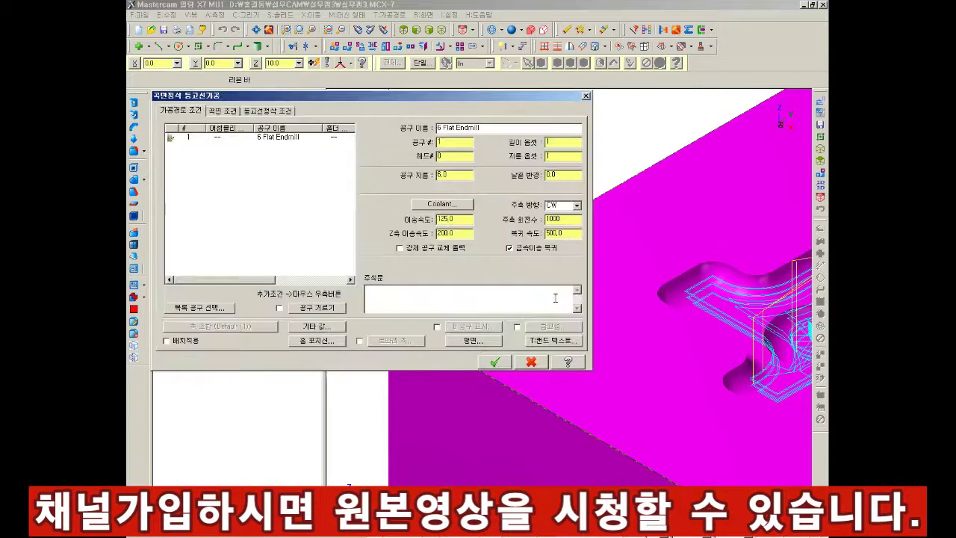
right_click(246, 183)
left_click(269, 187)
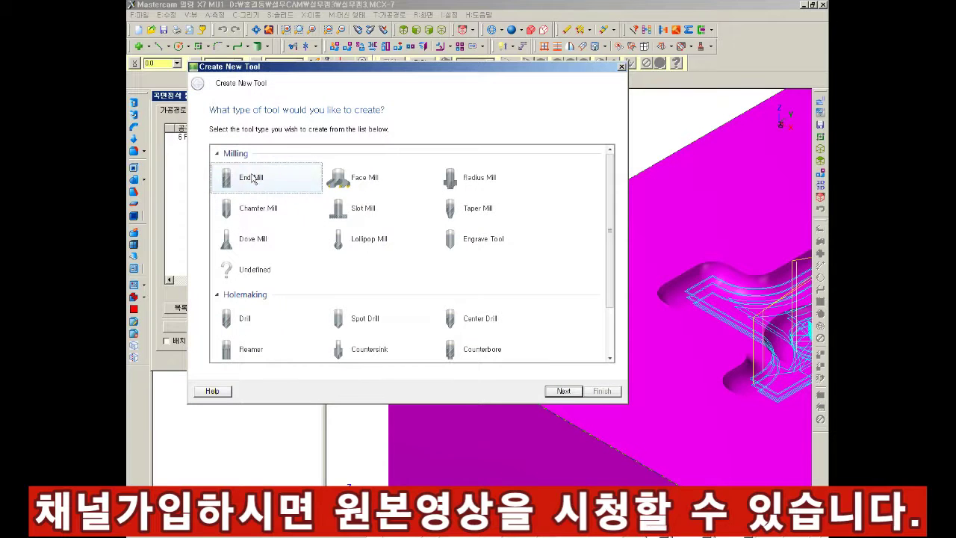
left_click(553, 392)
type("6")
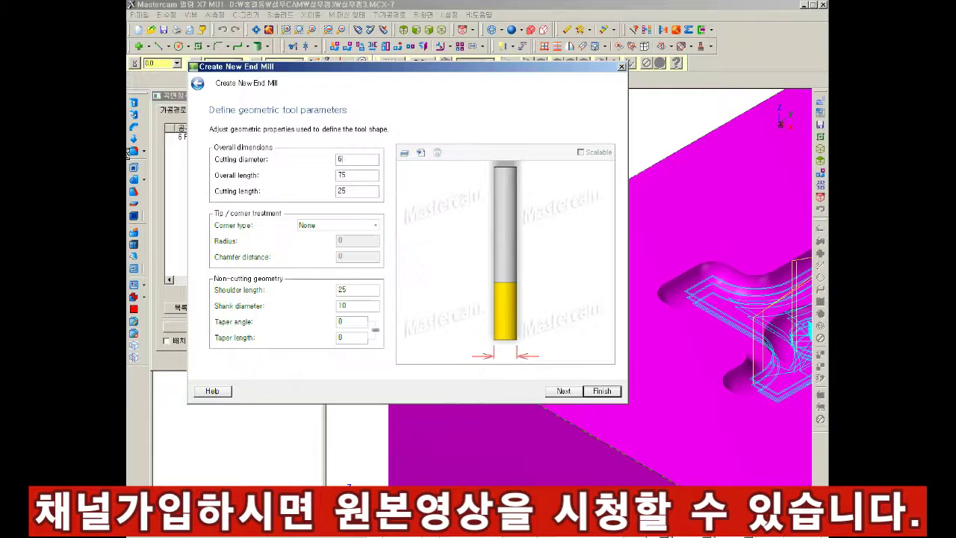
left_click(328, 225)
left_click(314, 272)
left_click(597, 392)
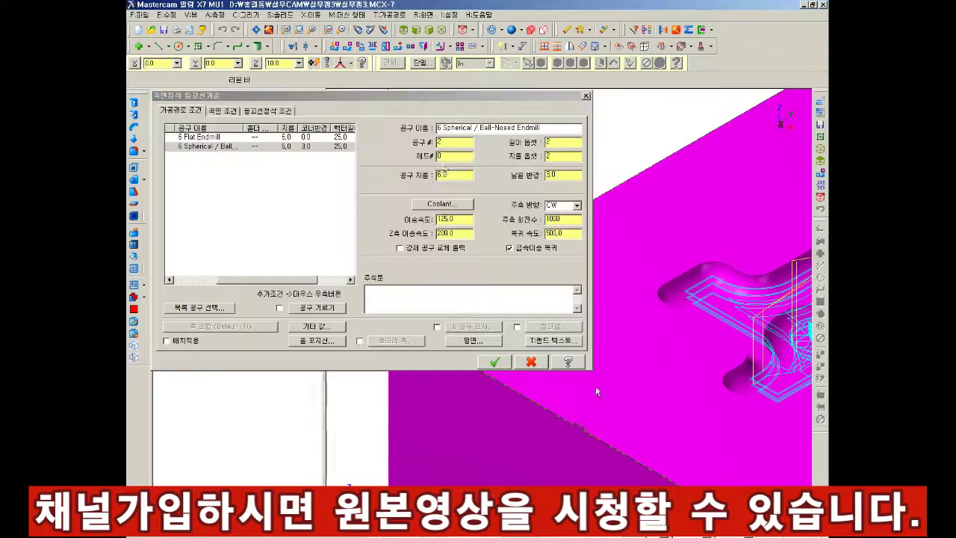
- Turn flood coolant on for the contour finish toolpath
left_click(449, 207)
left_click(272, 113)
left_click(254, 123)
left_click(257, 273)
type("4000")
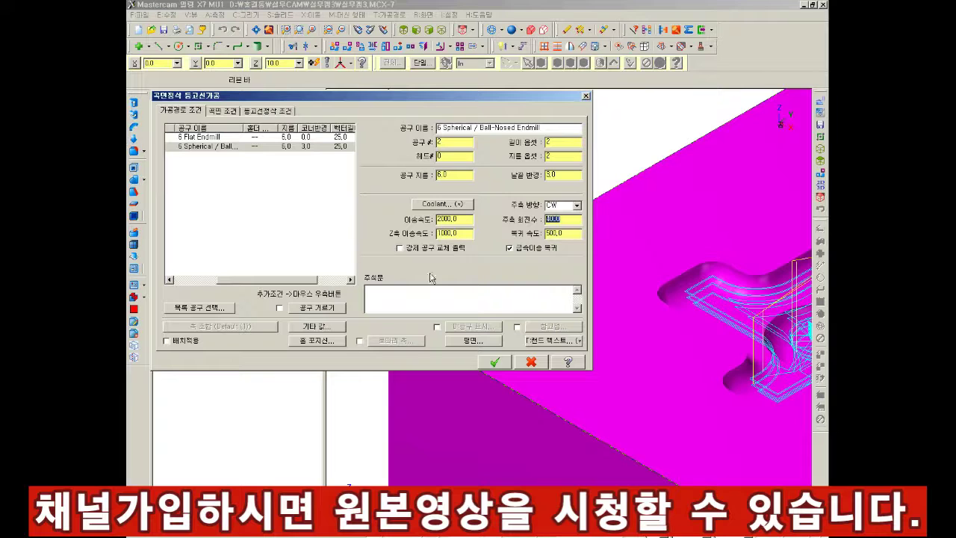
- Enable optimized cut order and a helical entry in the contour parameters, then generate the toolpath
left_click(225, 112)
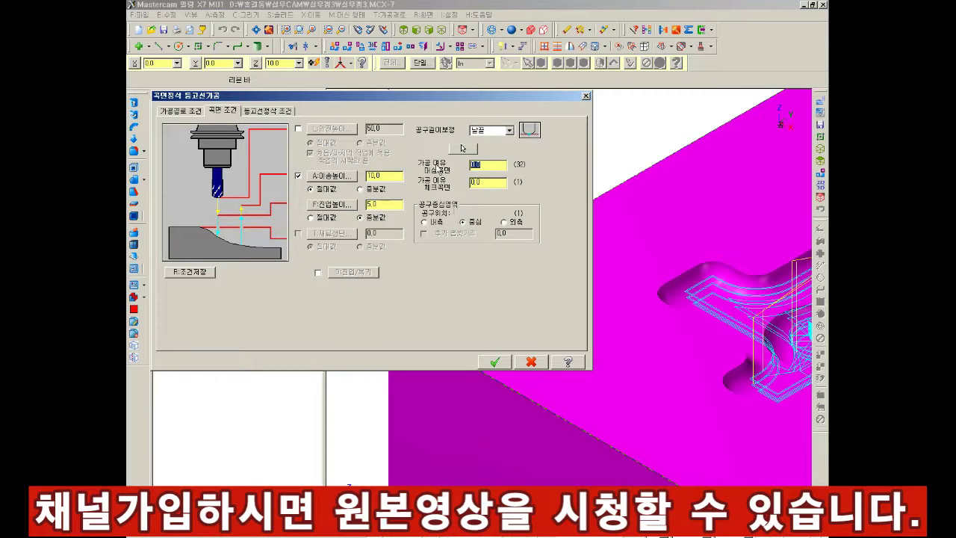
left_click(263, 112)
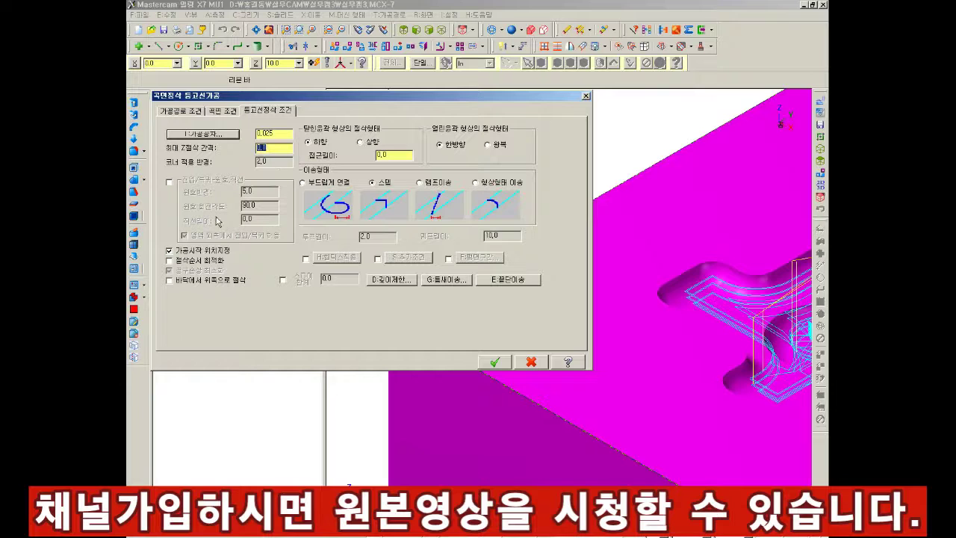
left_click(217, 260)
left_click(305, 259)
left_click(338, 258)
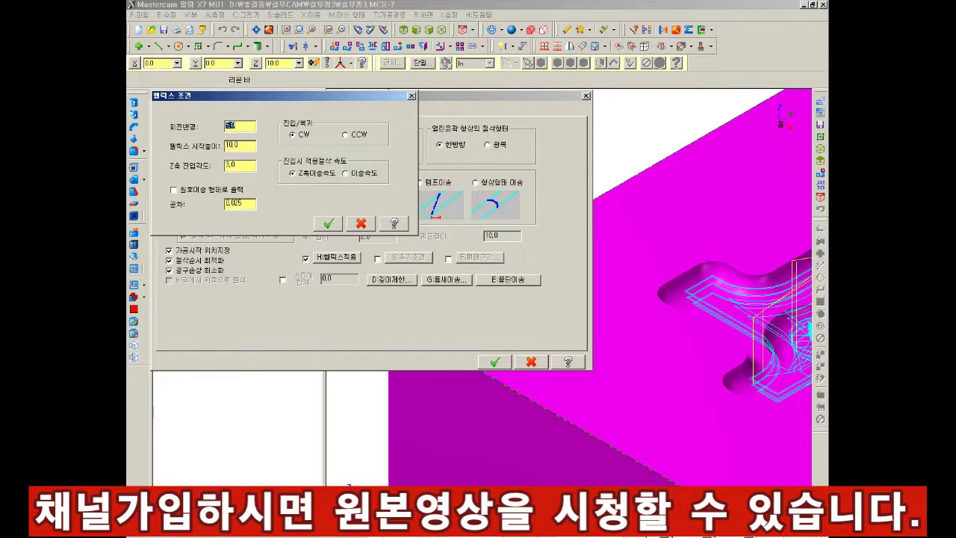
left_click(330, 224)
left_click(494, 362)
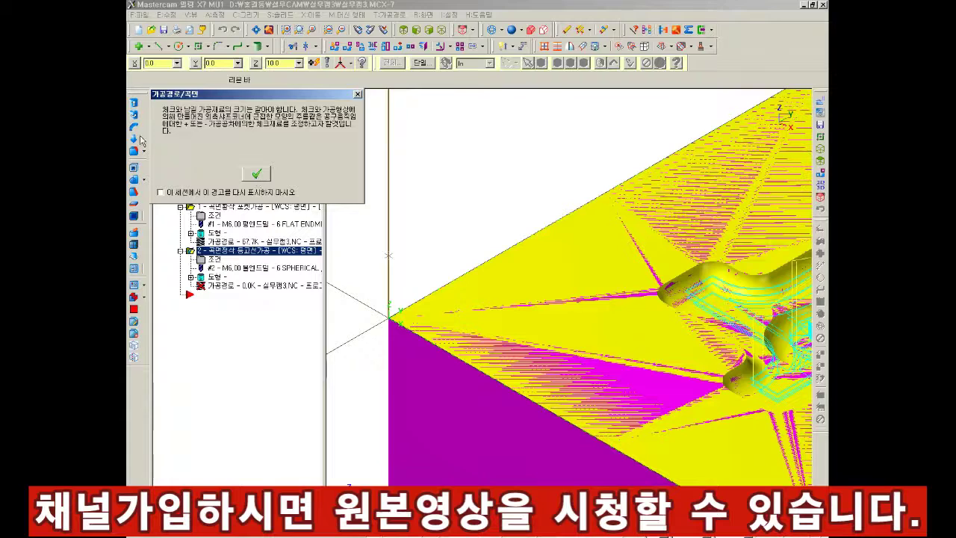
- Dismiss the warning and simulate the ball-nose contour finish through all 10005 moves
left_click(257, 174)
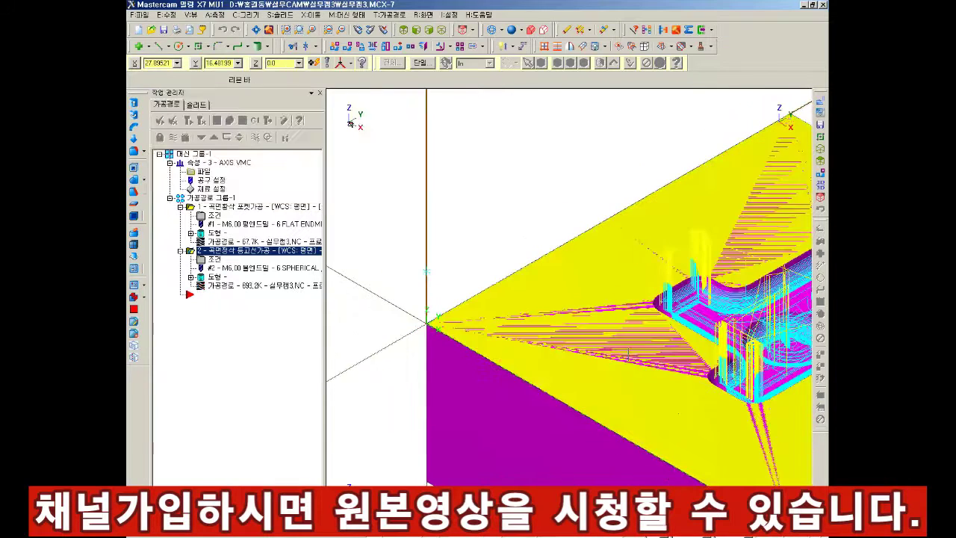
scroll(627, 357, "down", 3)
scroll(593, 313, "up", 1)
scroll(584, 359, "up", 1)
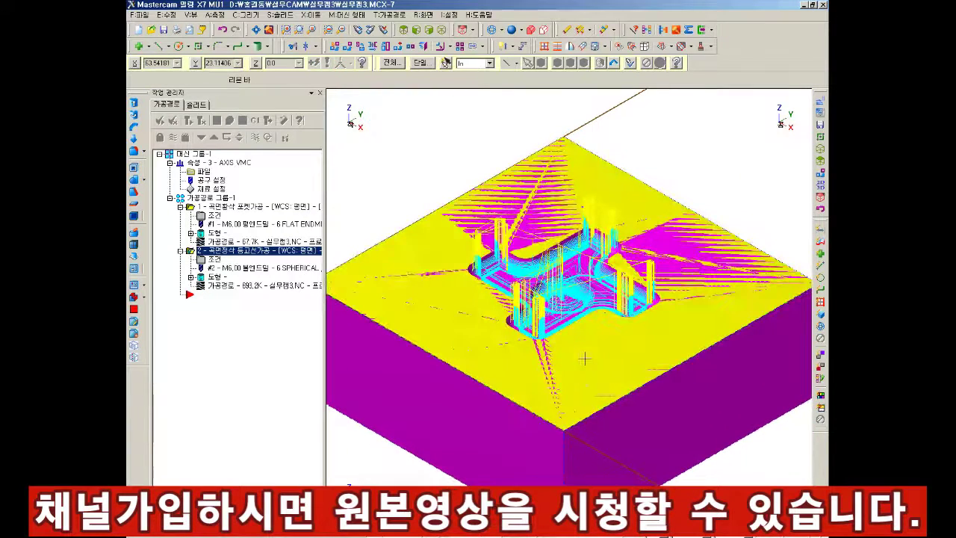
left_click(229, 120)
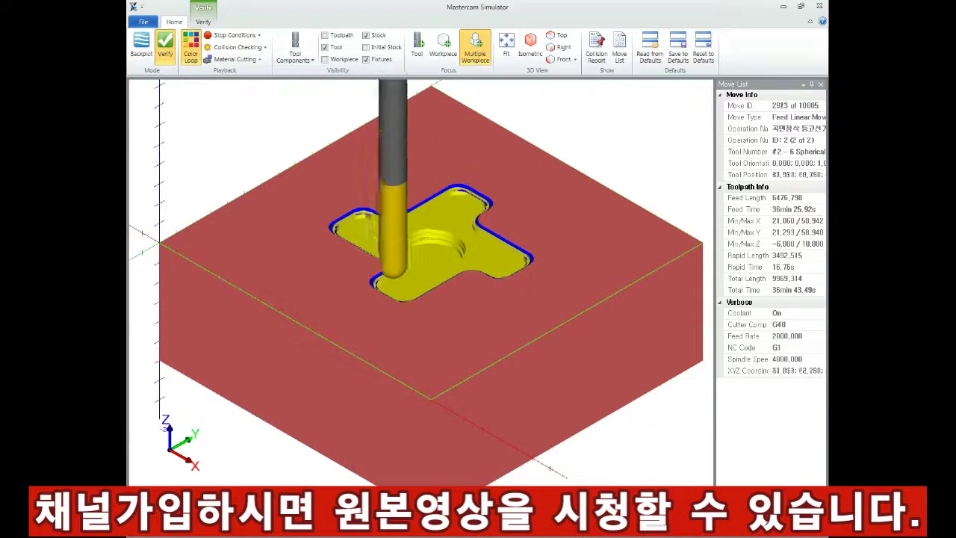
scroll(411, 233, "up", 4)
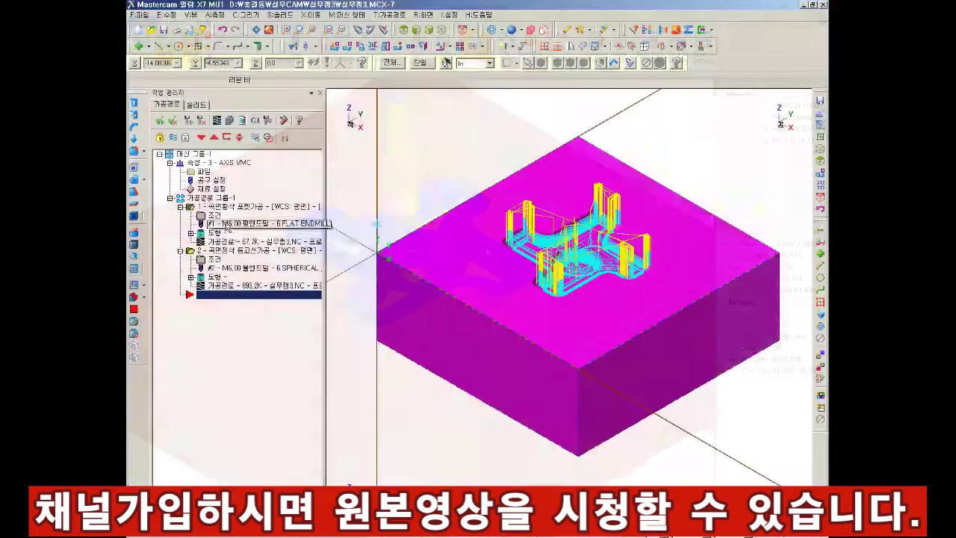
- Start a new surface finish toolpath, keep the drive surfaces, and pick the top, pocket and side faces as check surfaces
right_click(205, 199)
mouse_move(234, 205)
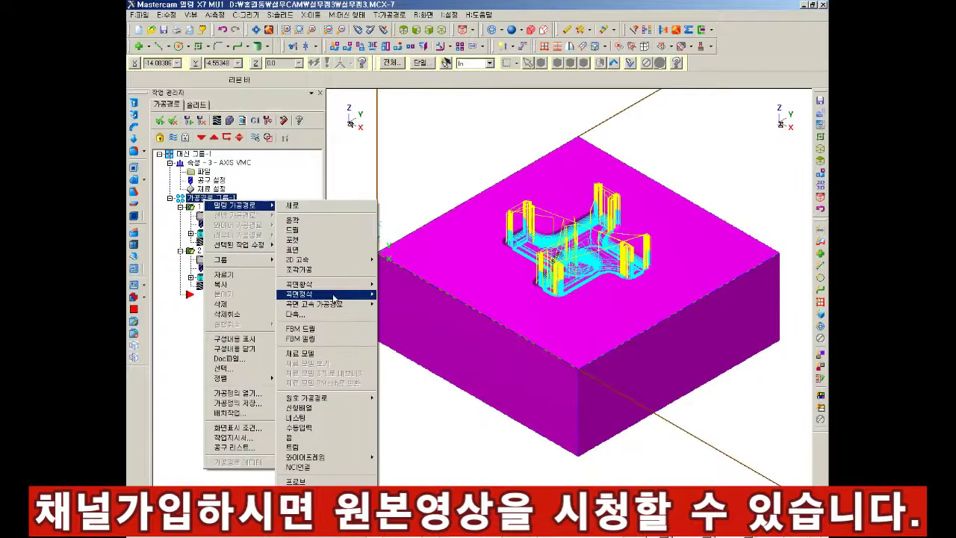
left_click(418, 360)
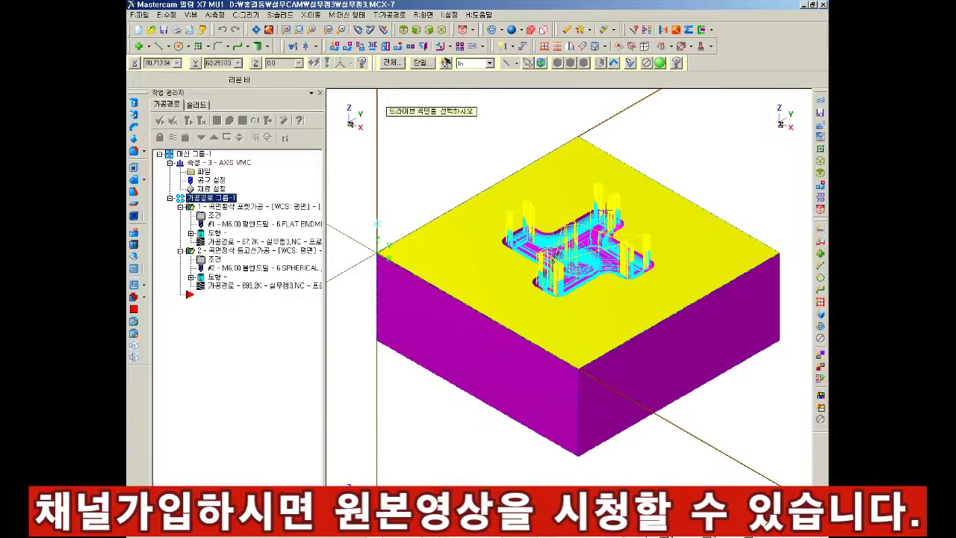
key("Return")
left_click(231, 186)
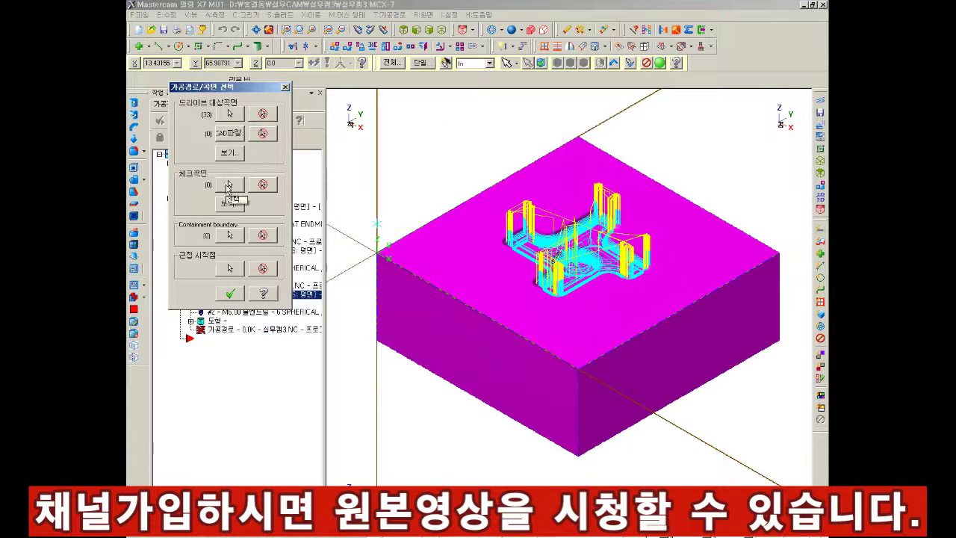
left_click(542, 67)
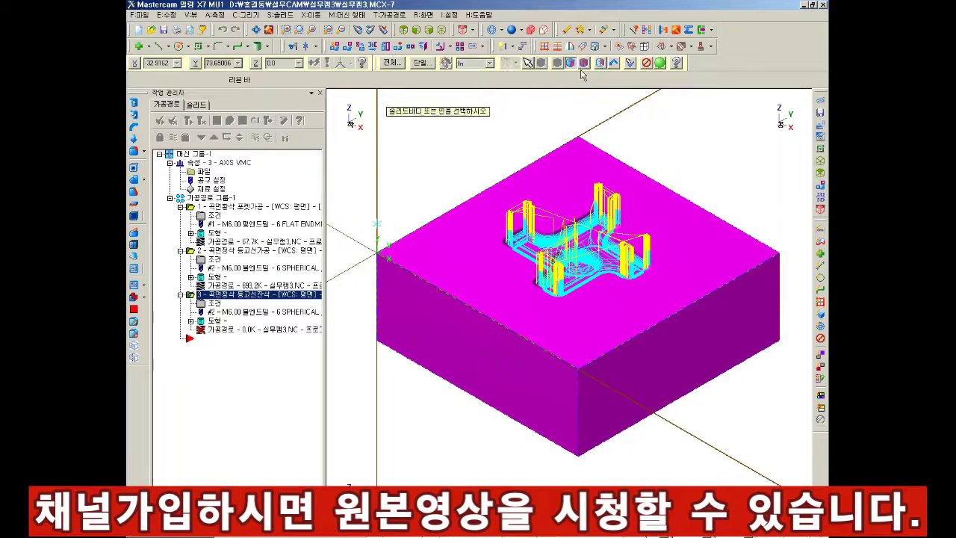
left_click(552, 160)
left_click(478, 351)
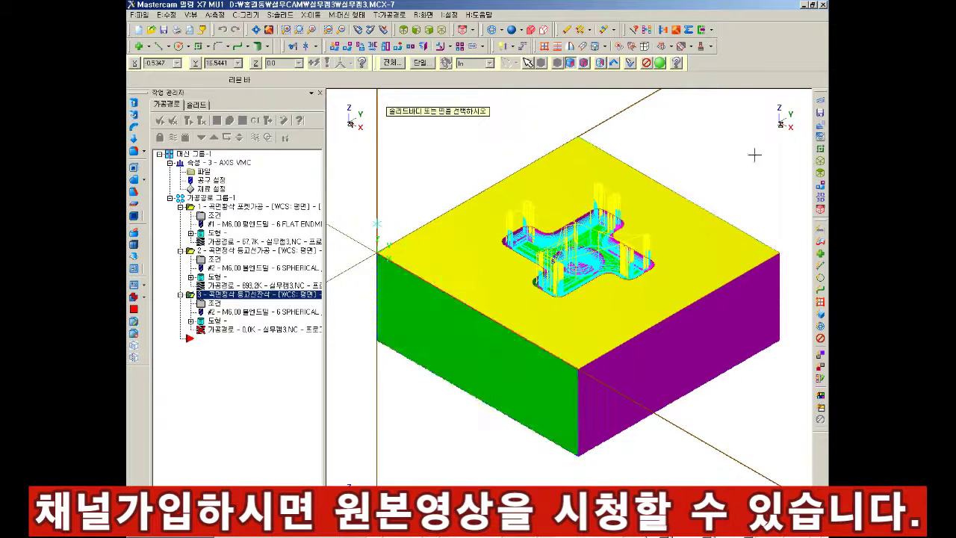
left_click(659, 63)
- Set the pocket outline as the containment boundary and the block corner as the start point
left_click(230, 235)
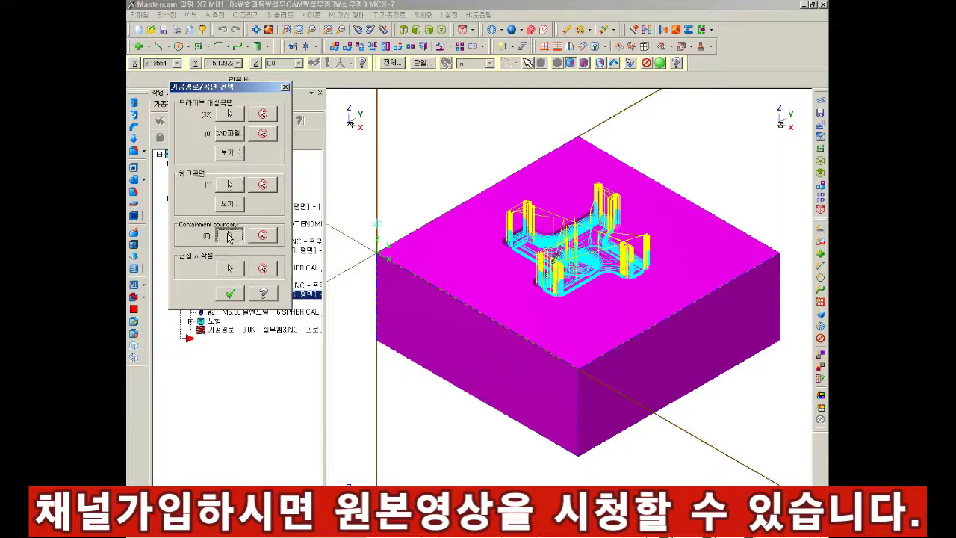
left_click(229, 268)
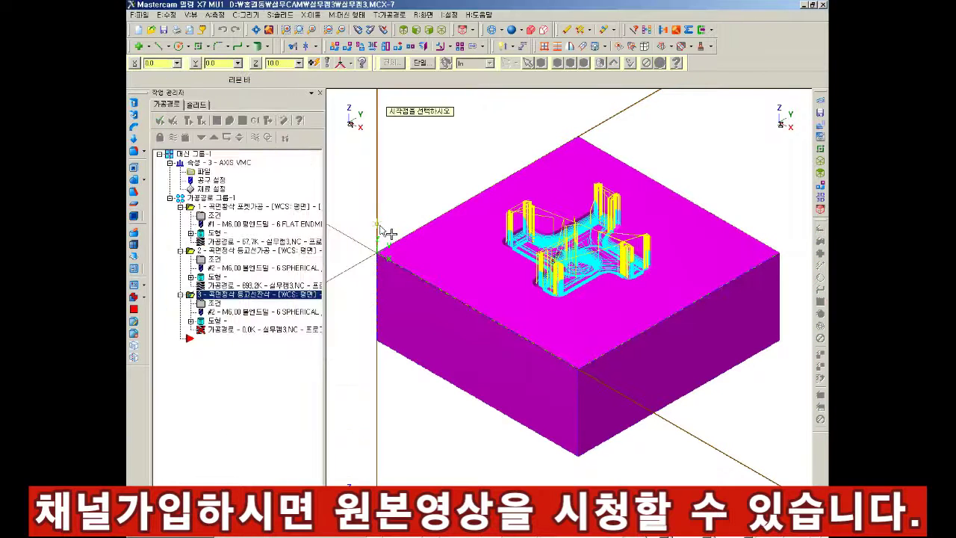
left_click(380, 224)
left_click(230, 294)
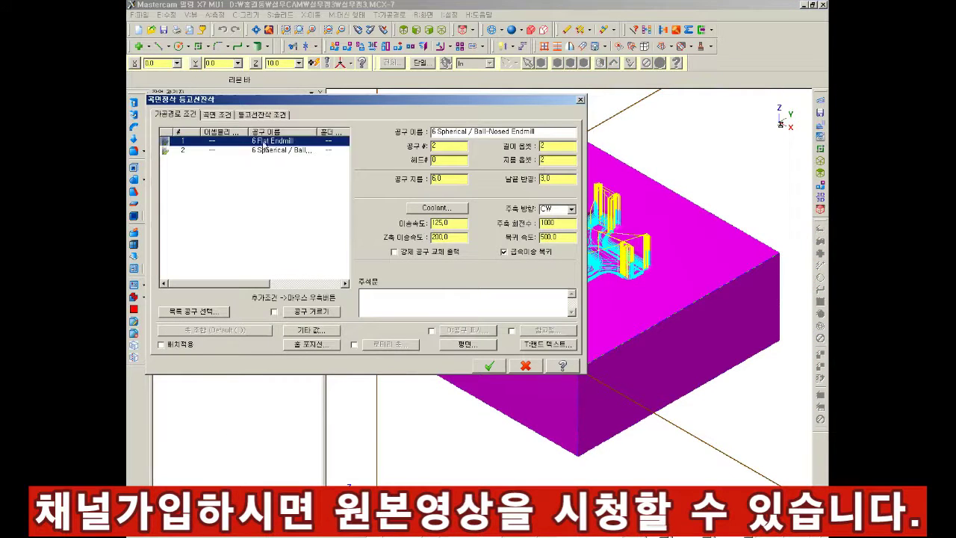
- Use the 6 Flat Endmill with flood coolant and a 1000 plunge rate
left_click(280, 140)
left_click(437, 207)
left_click(273, 112)
left_click(254, 126)
left_click(254, 273)
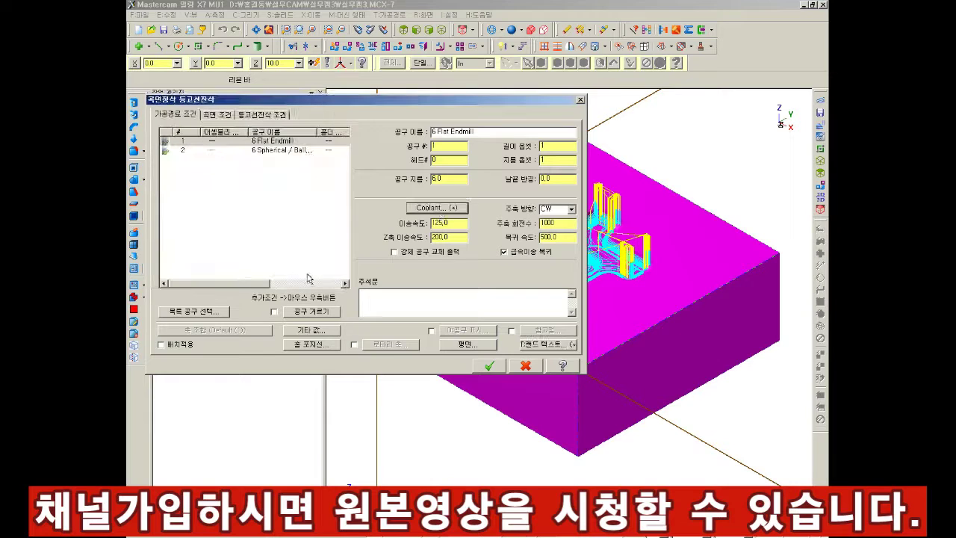
type("20001000")
key("Tab")
type("4")
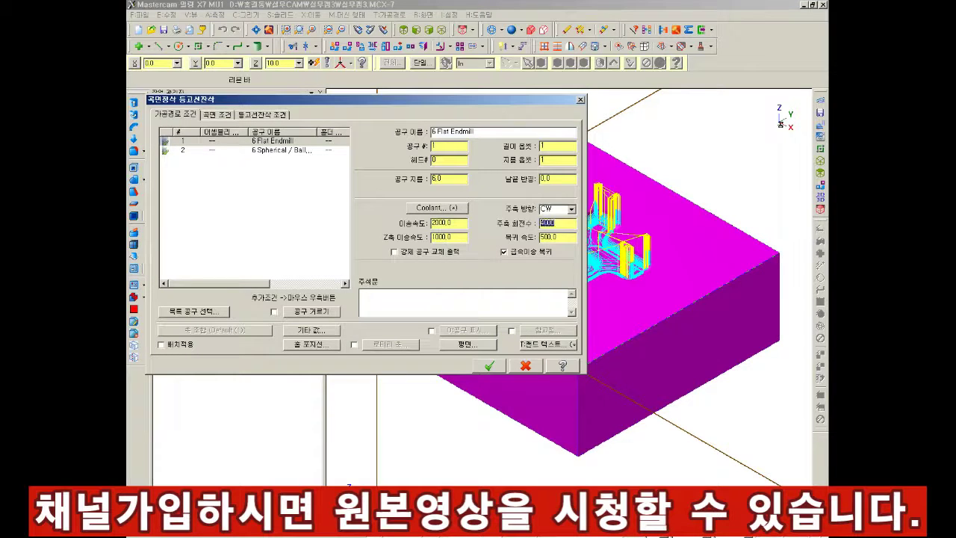
- Set the rest-finish parameters (0.5 stepdown, inside-to-outside, shortest distance) and gap transition, then generate
left_click(224, 115)
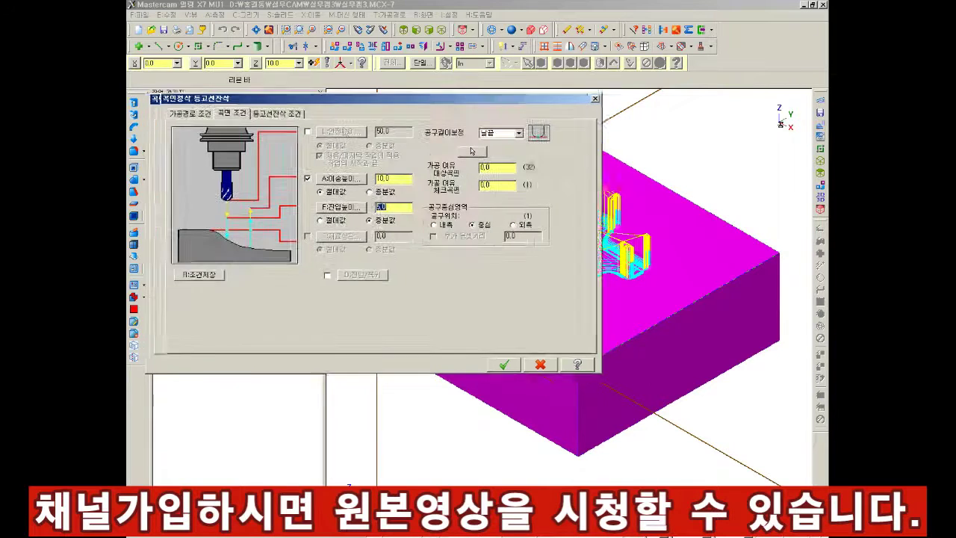
left_click_drag(336, 100, 399, 98)
left_click(326, 114)
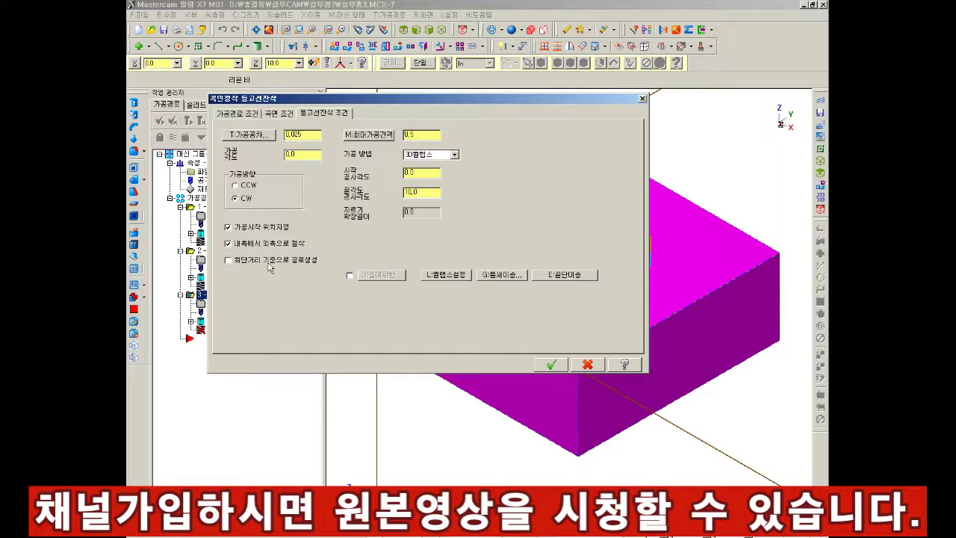
left_click(501, 275)
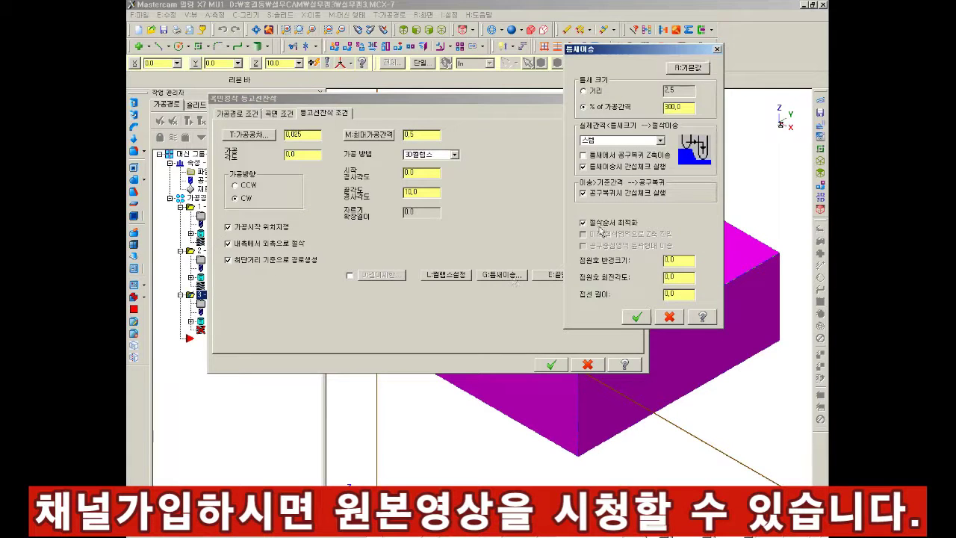
left_click_drag(630, 51, 710, 89)
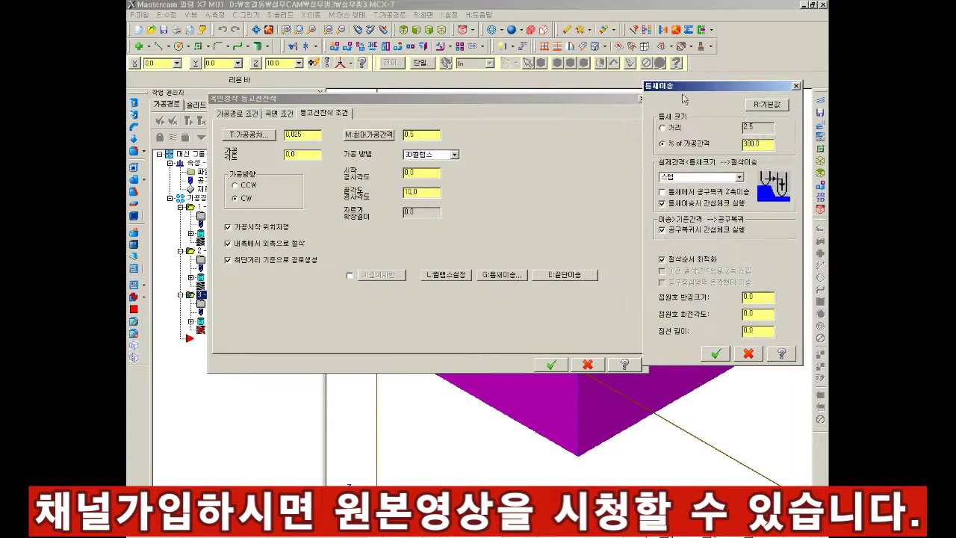
left_click(715, 354)
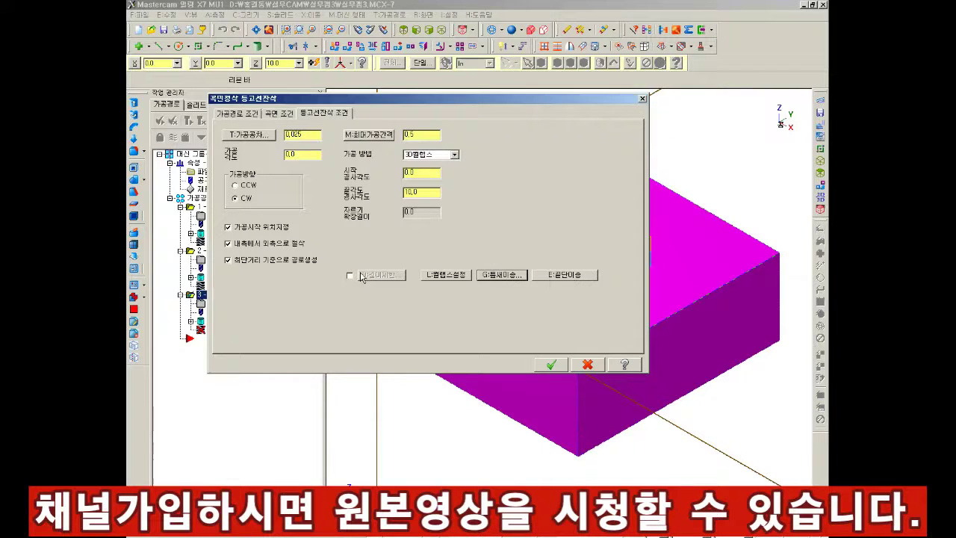
left_click(551, 365)
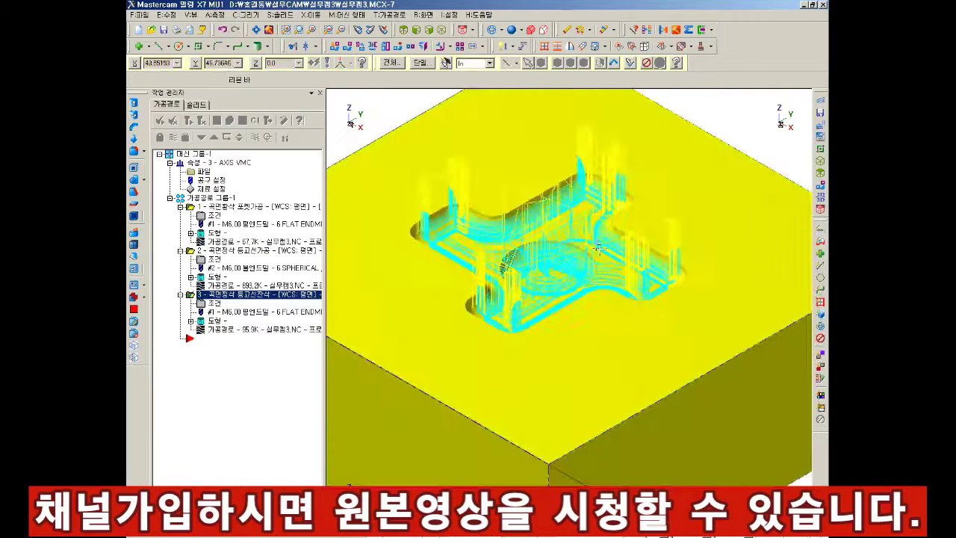
- Simulate all three operations (11239 moves), zoom in on the machined pocket, then close the simulator
left_click(229, 121)
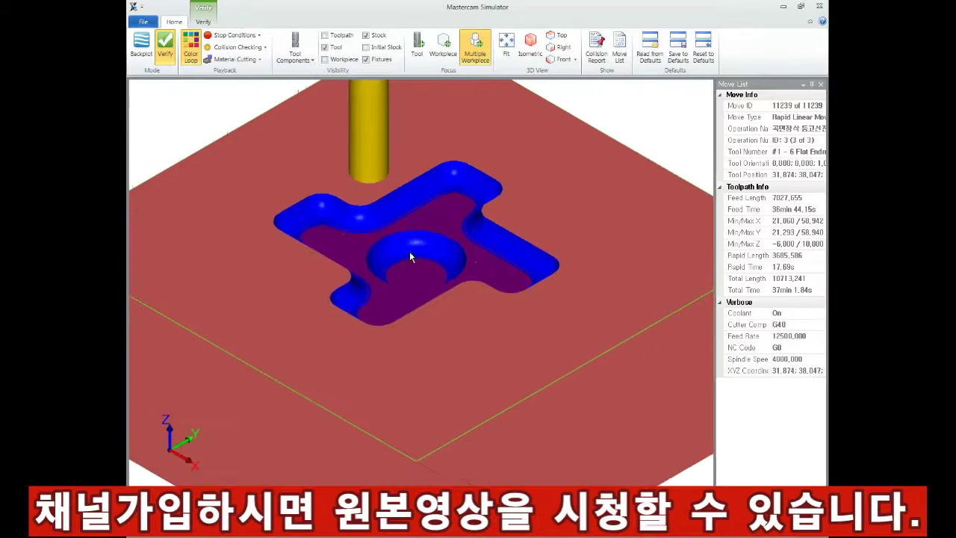
mouse_move(409, 251)
middle_mouse_down()
mouse_move(518, 241)
mouse_move(471, 277)
mouse_move(493, 272)
mouse_move(470, 274)
middle_mouse_up()
scroll(437, 248, "up", 5)
scroll(518, 240, "down", 5)
scroll(448, 269, "down", 2)
middle_click_drag(507, 236, 515, 244)
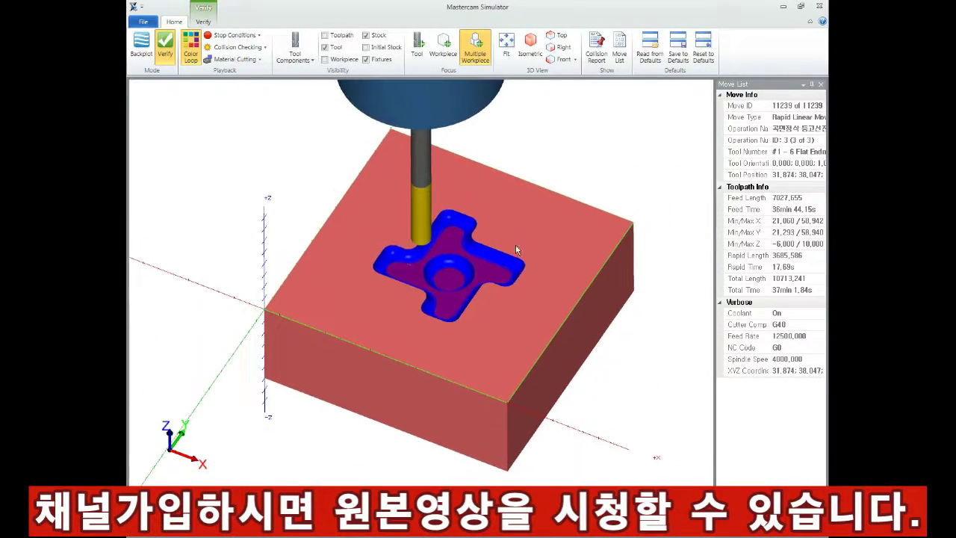
left_click(819, 6)
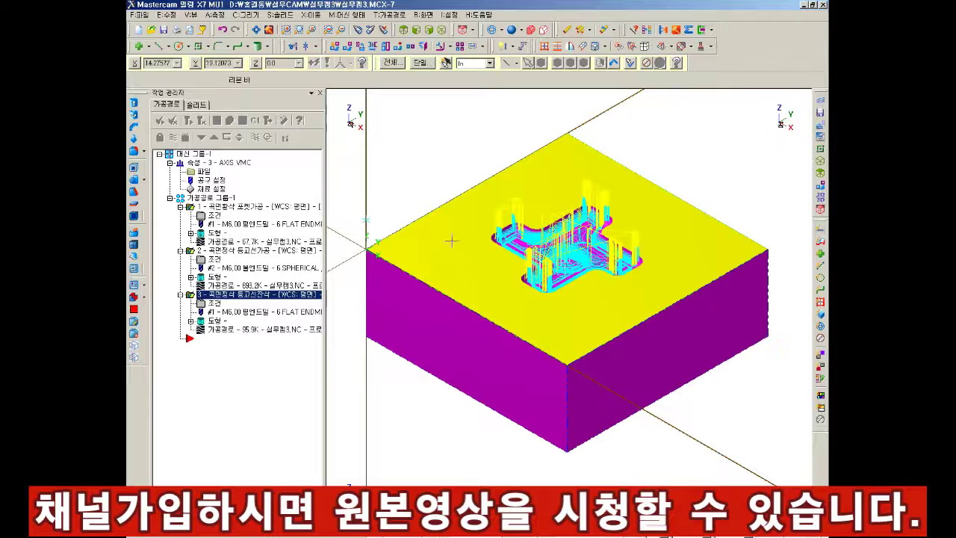
- Show the stock as wireframe, nudge the view right, and exit Mastercam
middle_click_drag(545, 198, 443, 367)
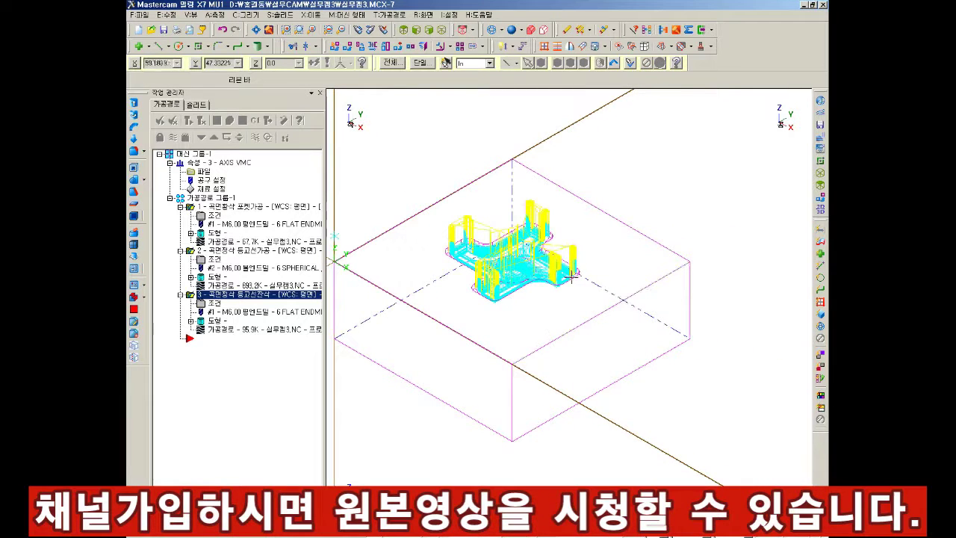
key("Right")
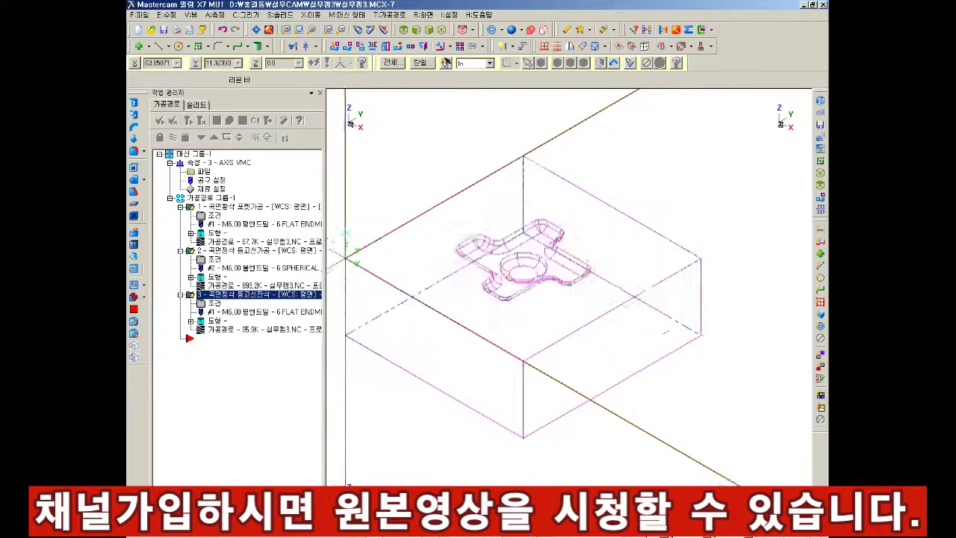
left_click(822, 6)
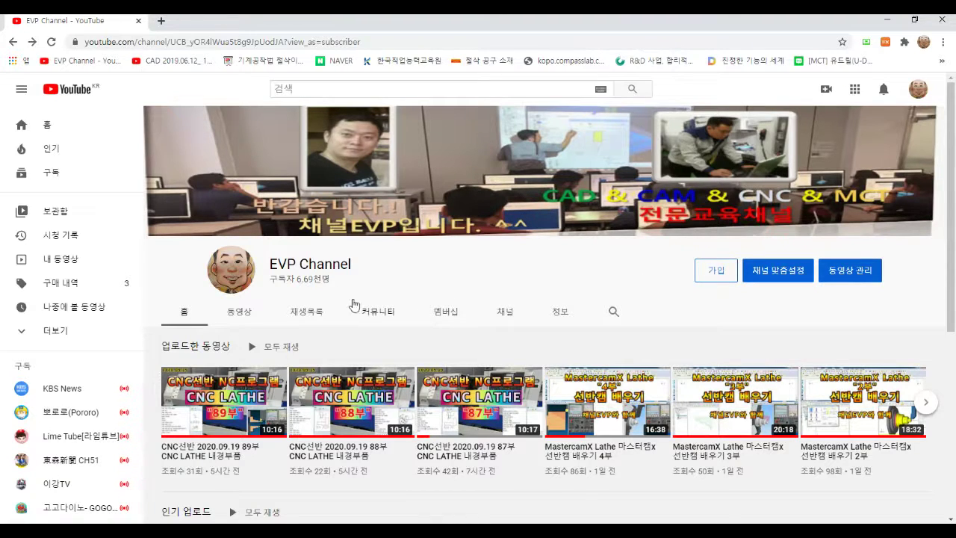
- Go to the channel's Community posts and scroll down to the Powermill members-only post
scroll(482, 263, "down", 1)
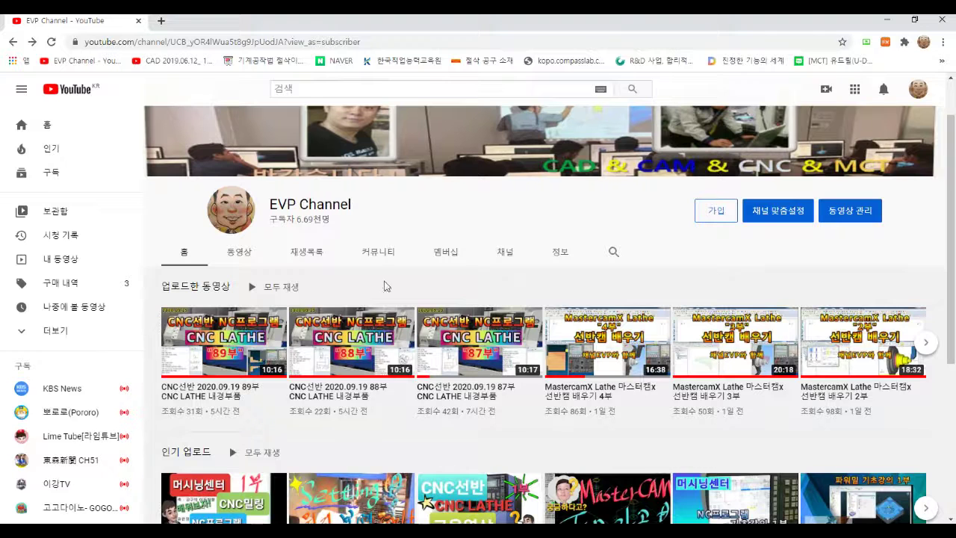
left_click(380, 256)
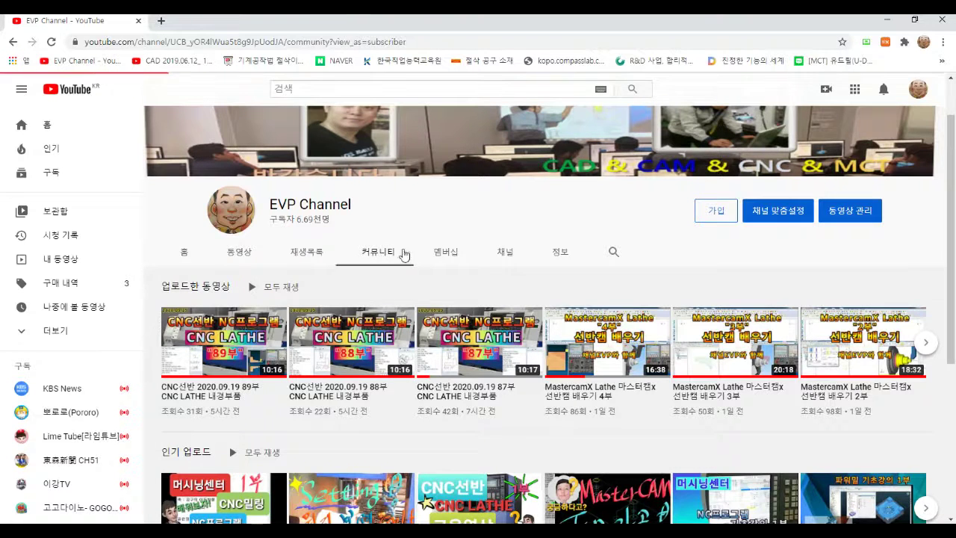
scroll(482, 291, "down", 1)
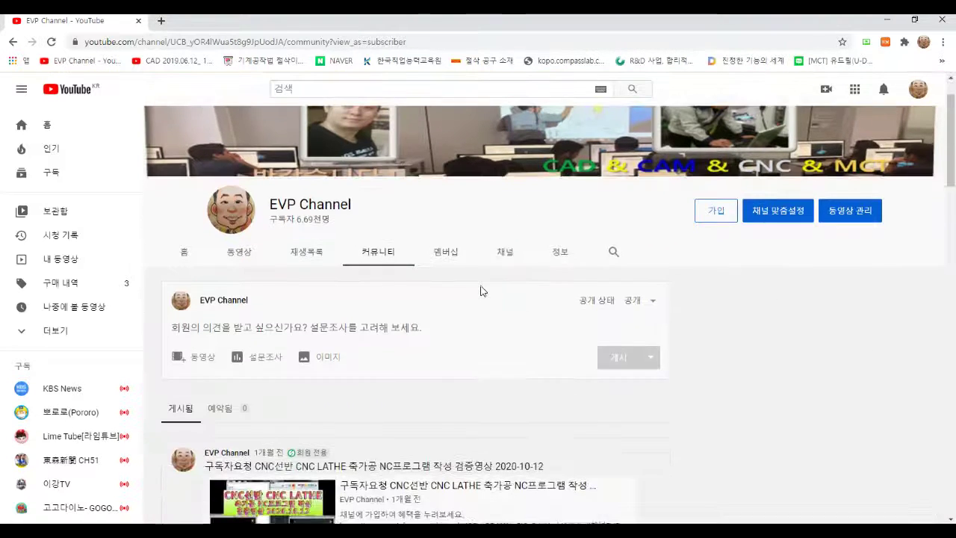
scroll(390, 376, "down", 3)
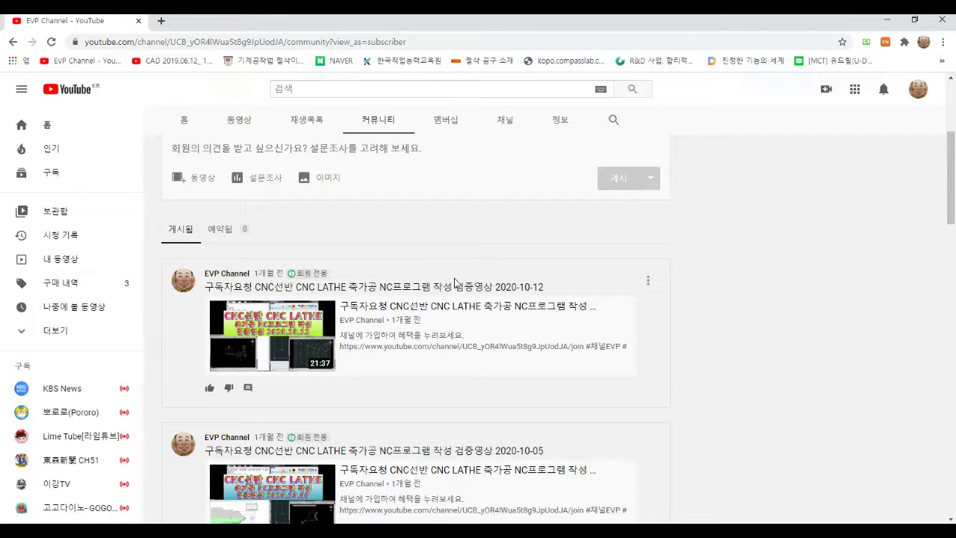
scroll(412, 310, "down", 2)
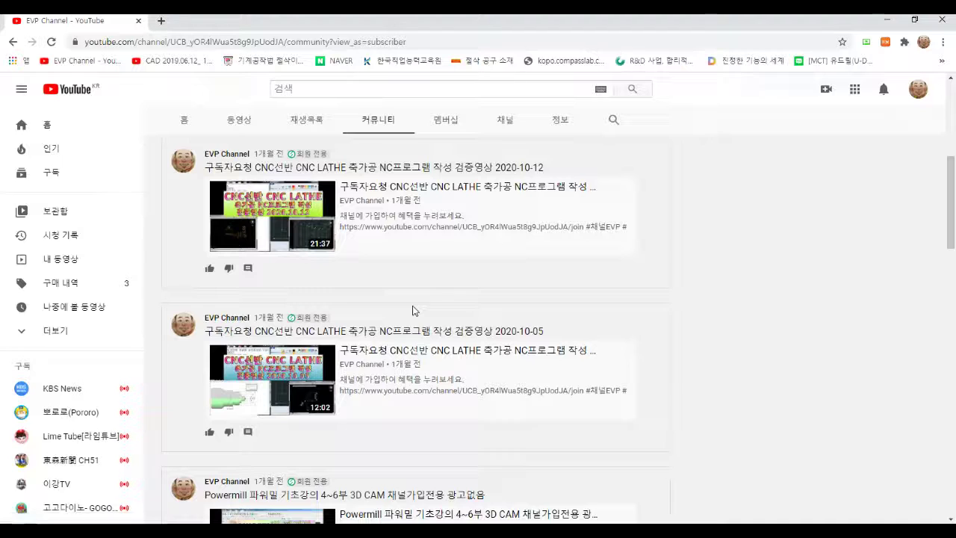
scroll(413, 309, "down", 1)
scroll(416, 305, "down", 2)
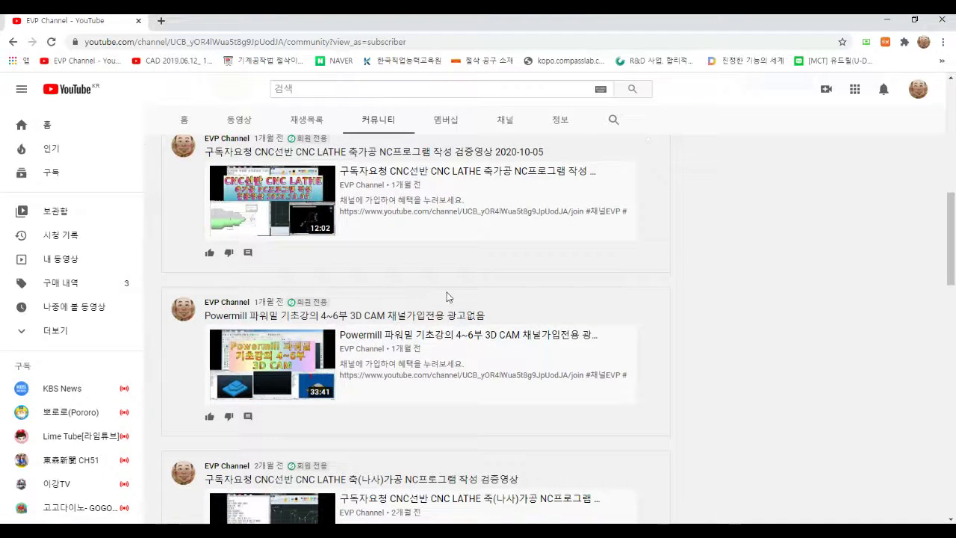
scroll(450, 295, "down", 2)
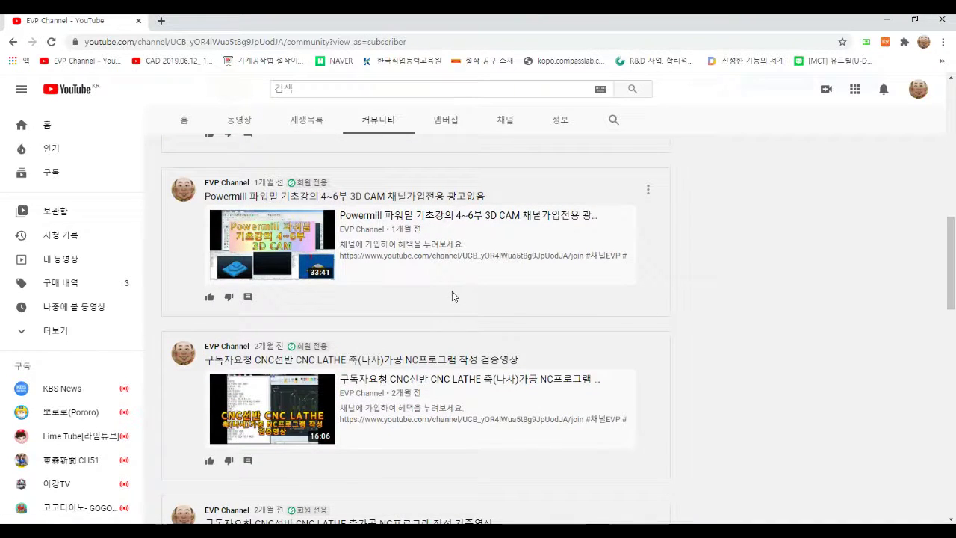